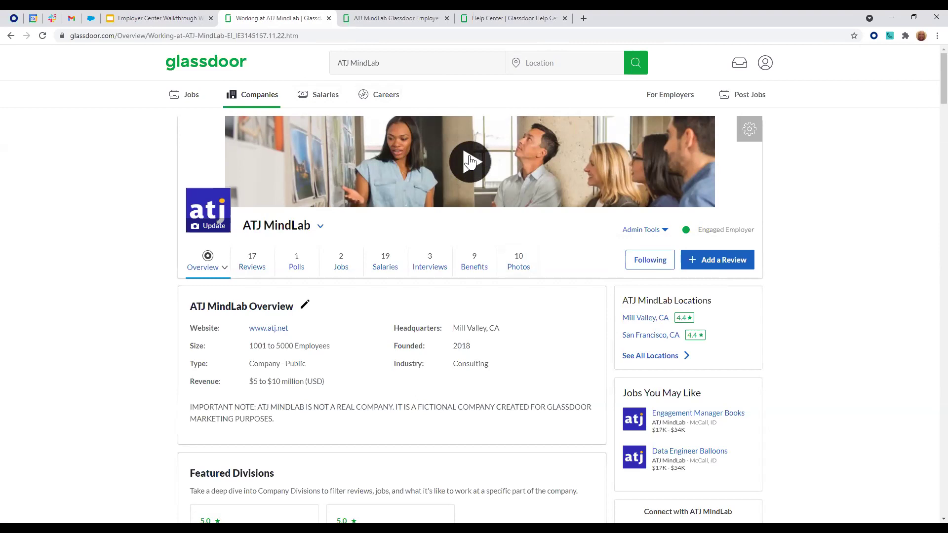
# - Play the video in the ATJ MindLab cover banner and close its player
pyautogui.click(470, 162)
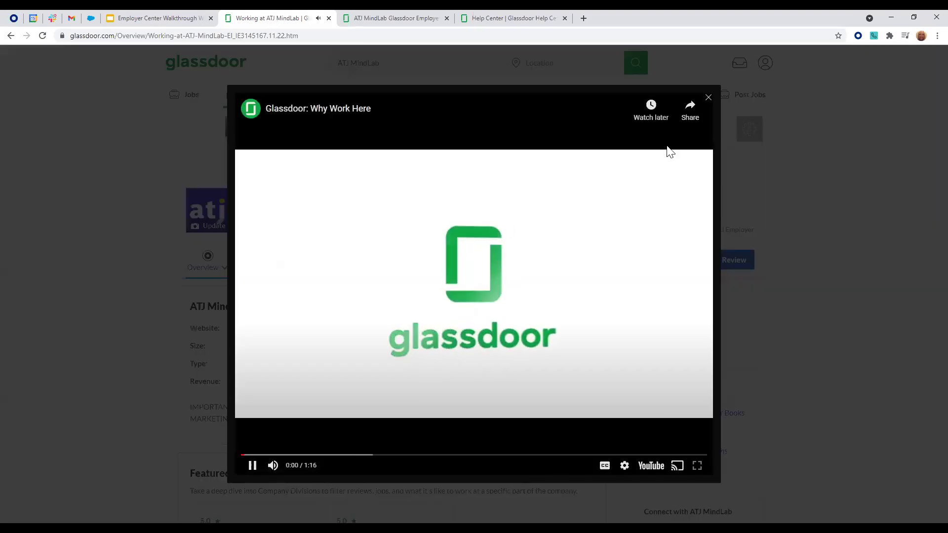
pyautogui.click(708, 98)
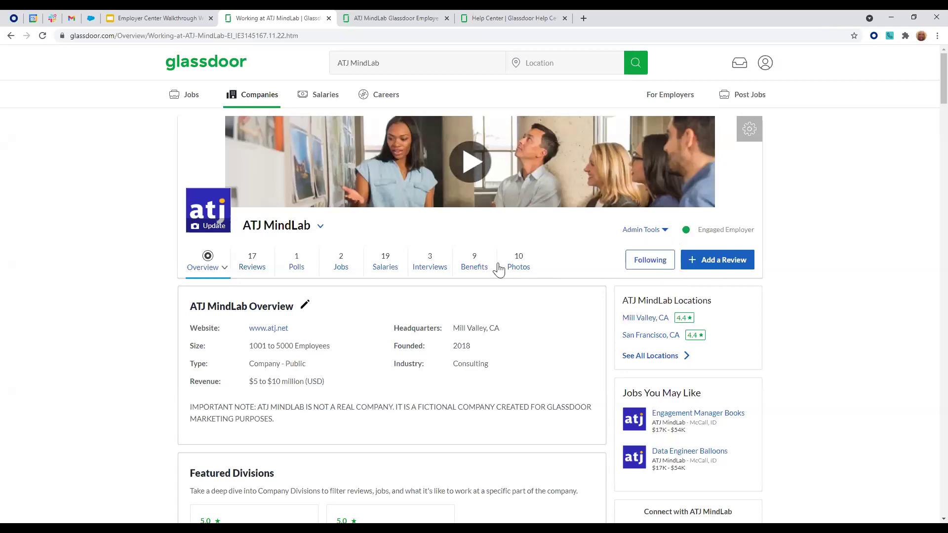
# - Review ATJ MindLab's company overview, featured divisions, social media feeds, company videos and company updates on the public profile
pyautogui.scroll(-1, 494, 269)
pyautogui.scroll(-1, 519, 269)
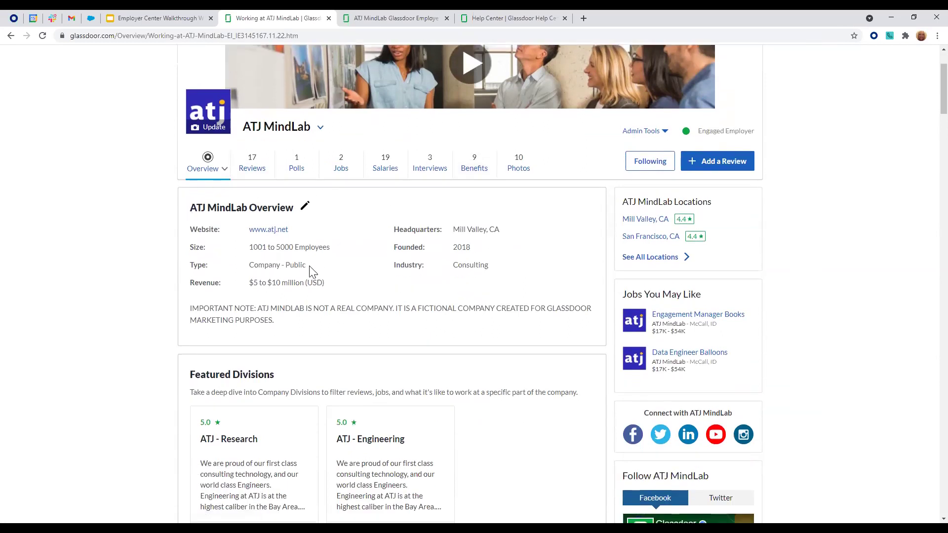
pyautogui.scroll(-3, 514, 296)
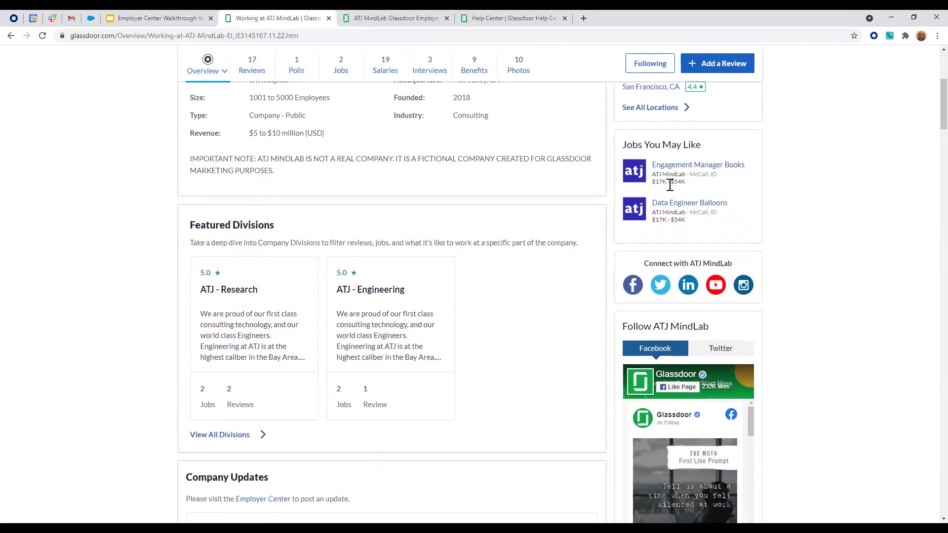
pyautogui.scroll(-1, 829, 360)
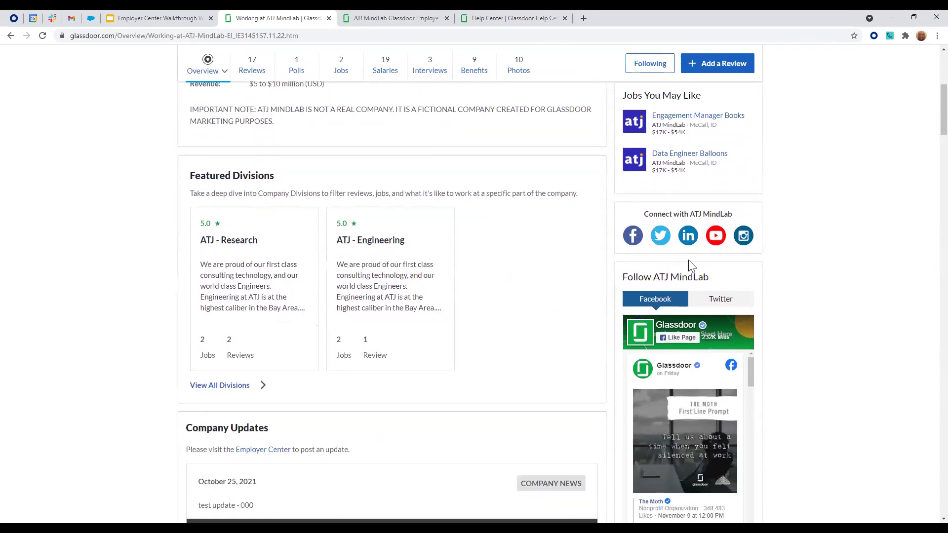
pyautogui.scroll(-1, 733, 265)
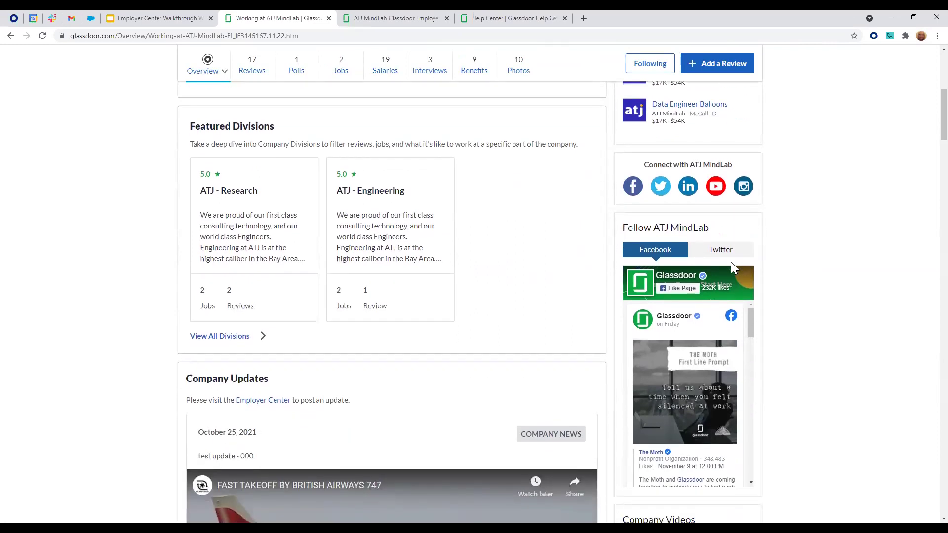
pyautogui.scroll(-3, 766, 264)
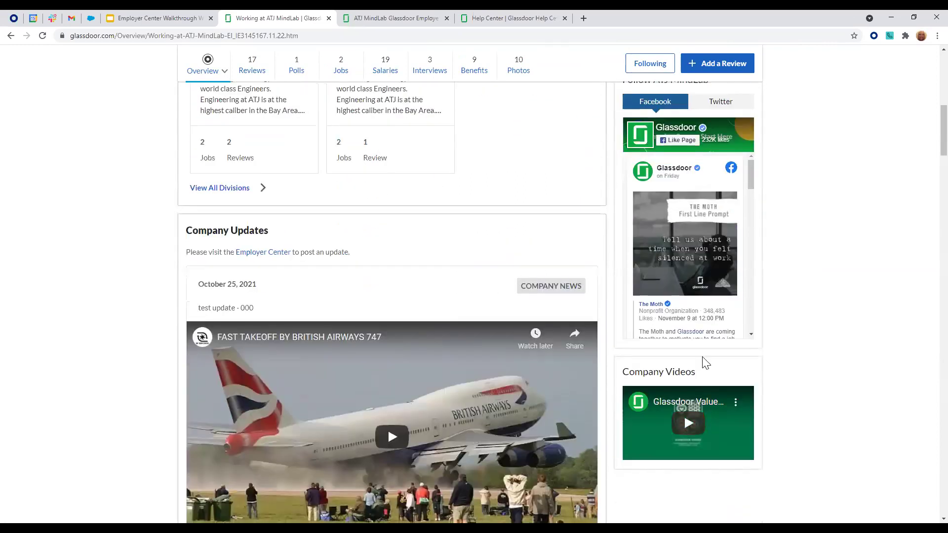
pyautogui.scroll(4, 702, 357)
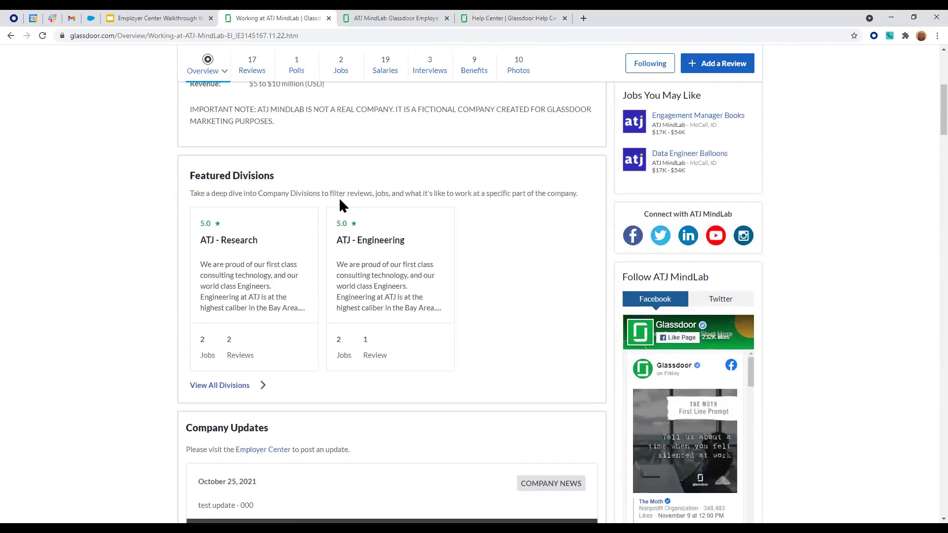
pyautogui.scroll(-1, 507, 356)
pyautogui.scroll(-3, 507, 357)
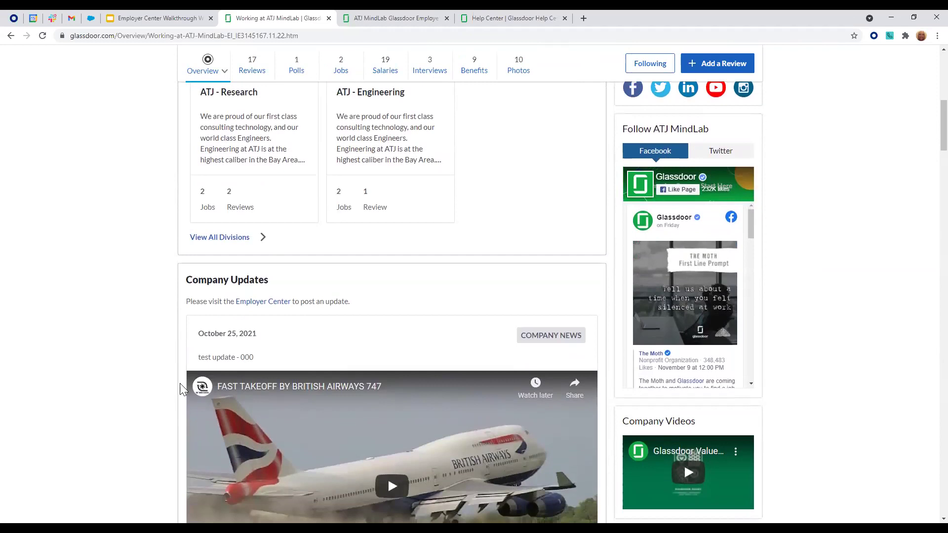
pyautogui.scroll(-4, 517, 306)
pyautogui.scroll(-10, 517, 306)
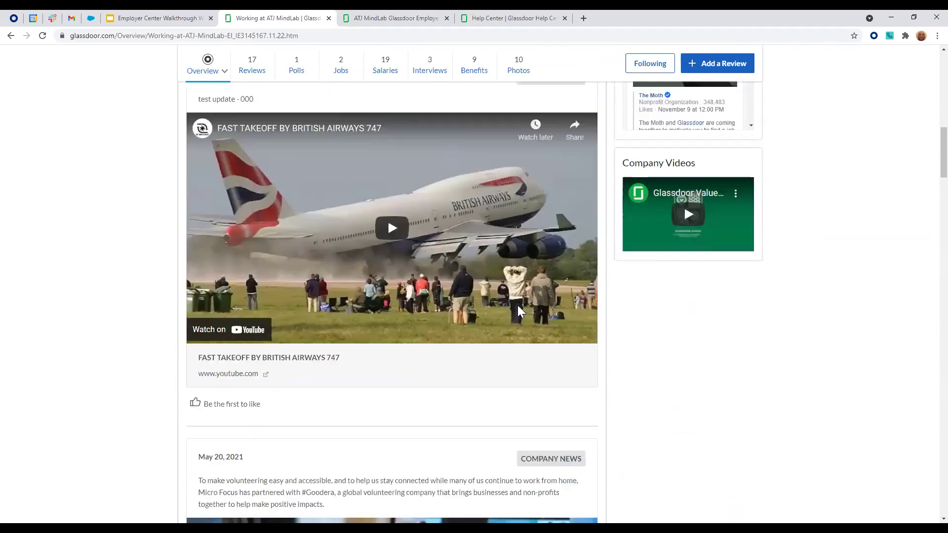
pyautogui.scroll(-6, 519, 310)
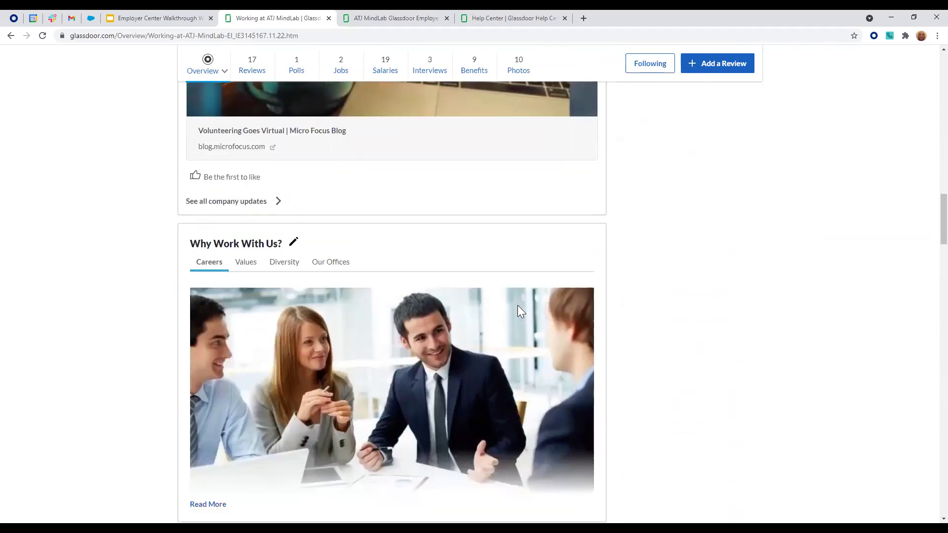
# - Examine the public profile's Why Work With Us, Ask Employees, reviews, diversity, photos, interviews, awards and pledges sections
pyautogui.scroll(1, 519, 310)
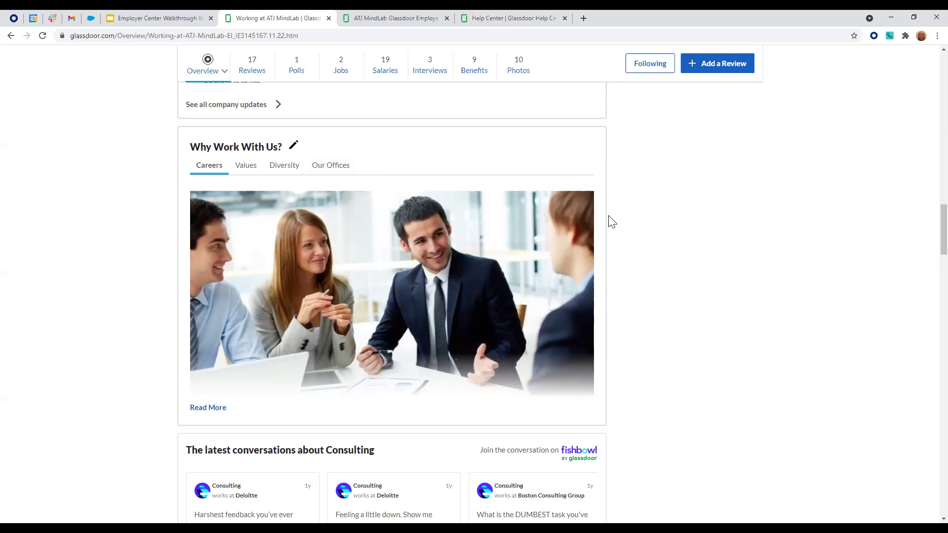
pyautogui.scroll(-1, 686, 217)
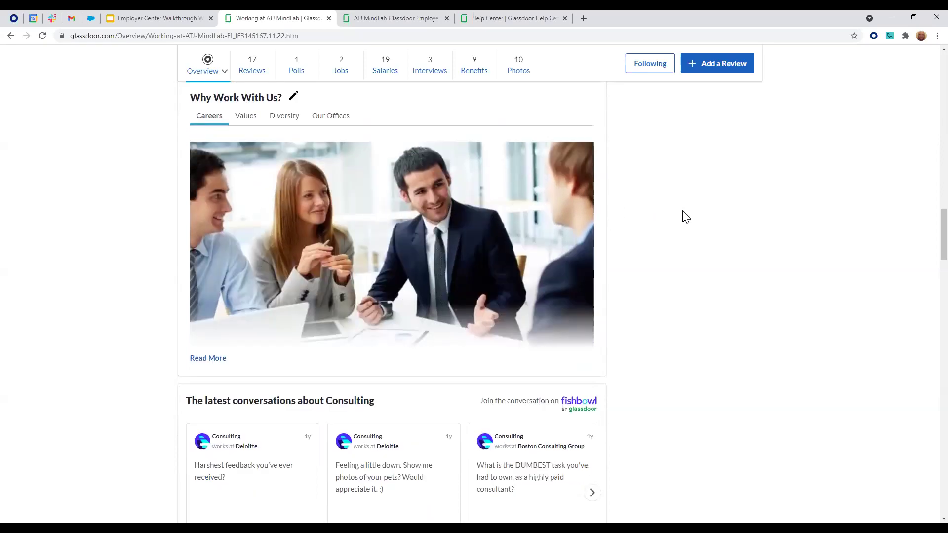
pyautogui.scroll(-5, 686, 216)
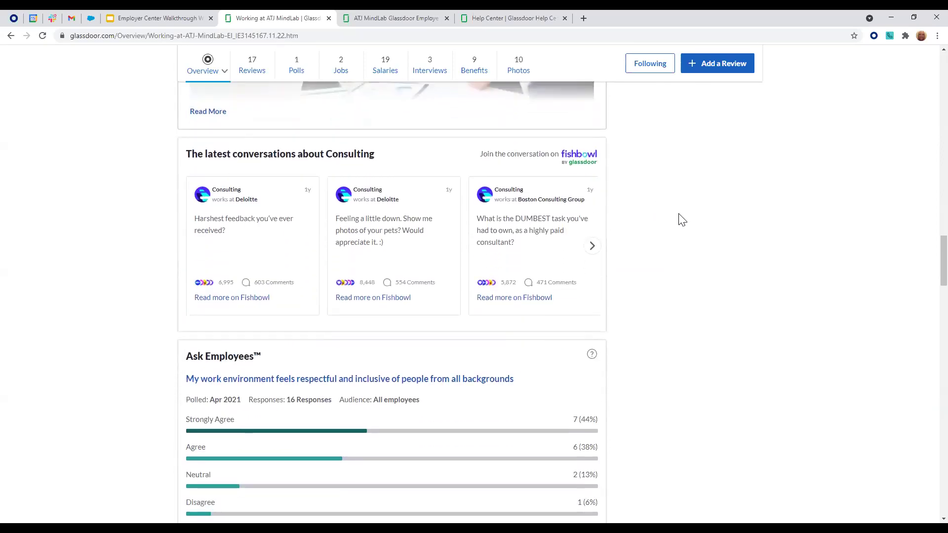
pyautogui.scroll(-1, 679, 221)
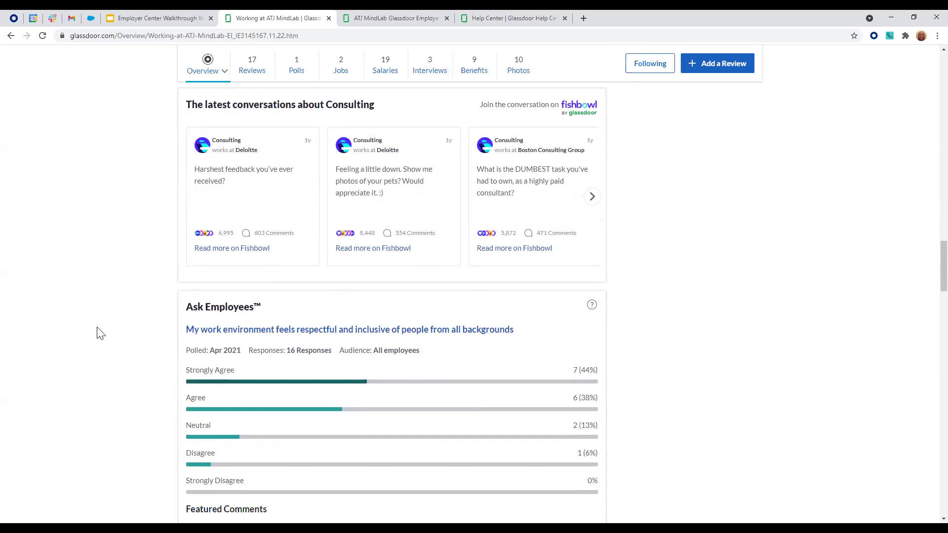
pyautogui.scroll(-4, 694, 329)
pyautogui.scroll(-8, 571, 363)
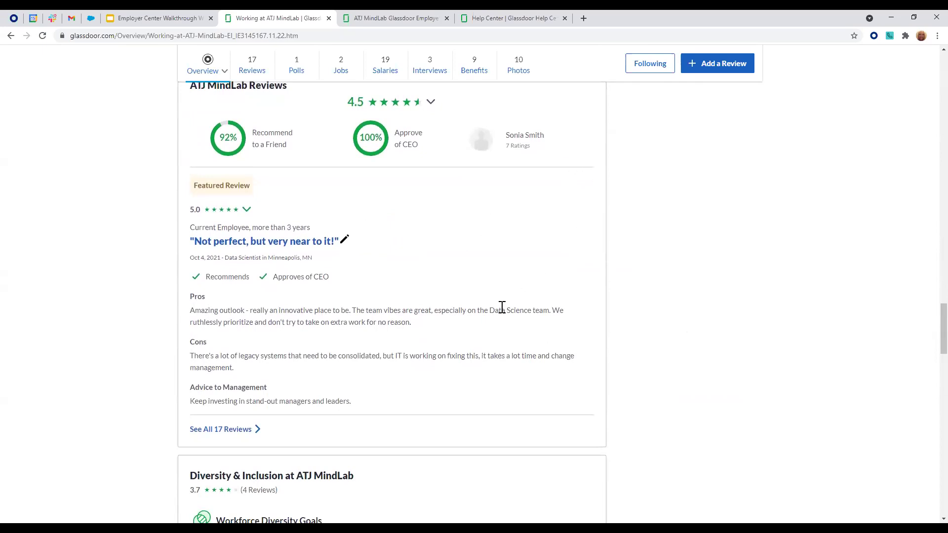
pyautogui.scroll(-2, 467, 277)
pyautogui.scroll(-4, 466, 275)
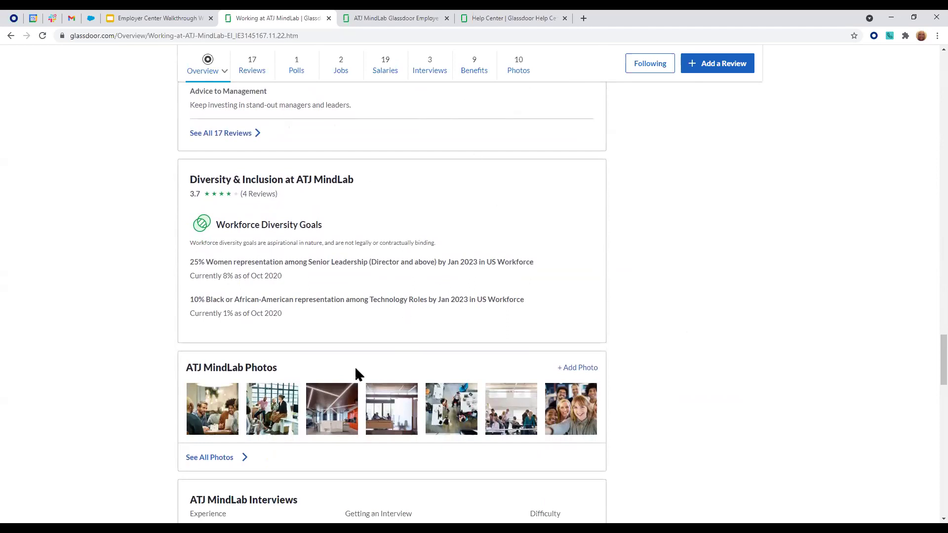
pyautogui.scroll(-2, 444, 328)
pyautogui.scroll(-3, 617, 334)
pyautogui.scroll(-6, 619, 338)
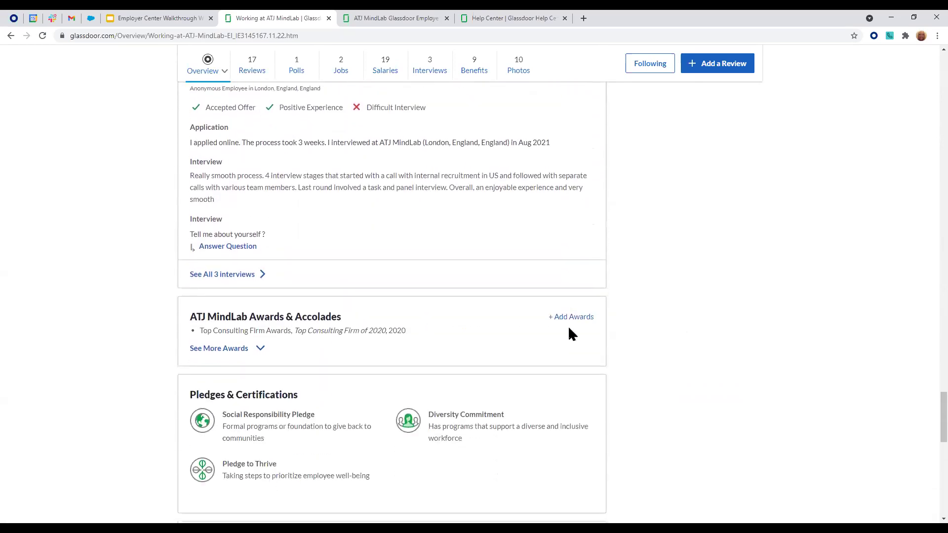
pyautogui.scroll(-2, 439, 452)
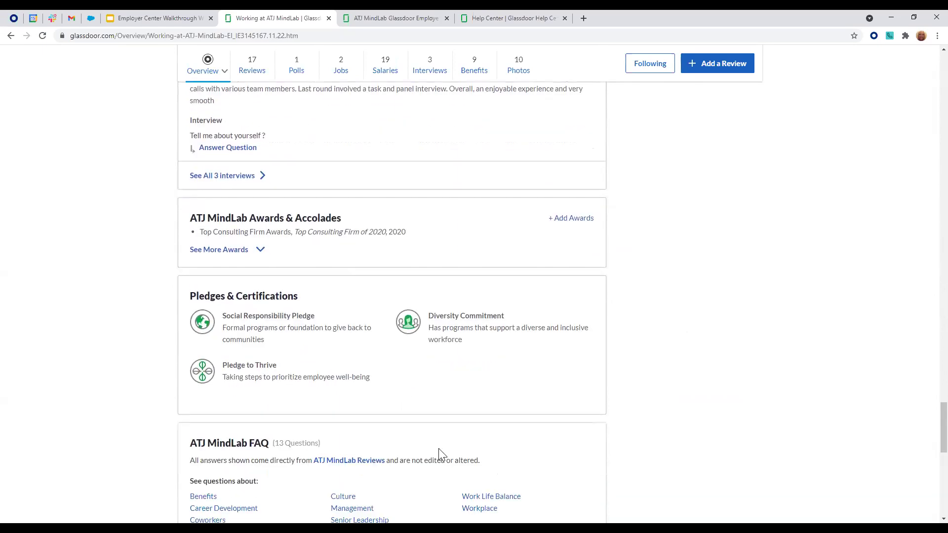
pyautogui.scroll(6, 561, 434)
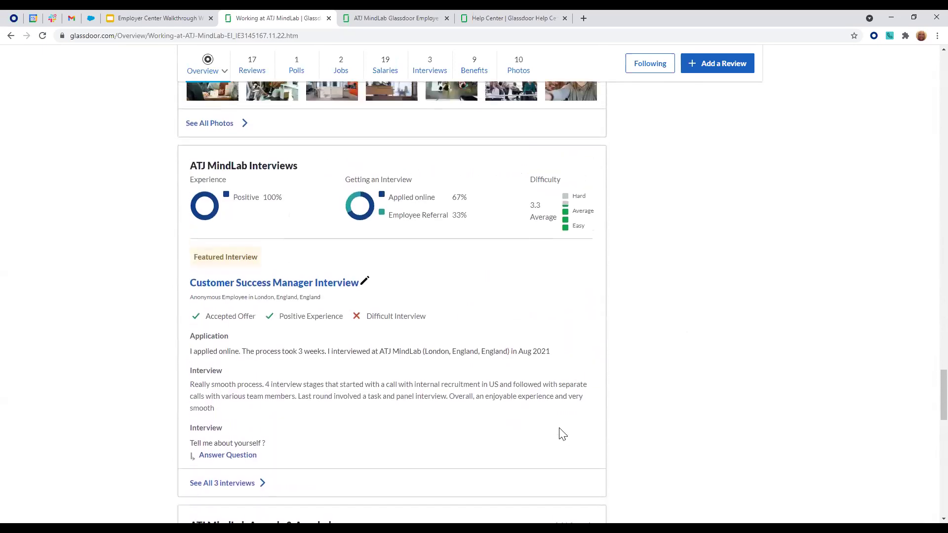
# - Show the public profile's admin tools and switch to the ATJ MindLab Employer Center dashboard
pyautogui.scroll(20, 562, 434)
pyautogui.scroll(20, 562, 434)
pyautogui.click(641, 231)
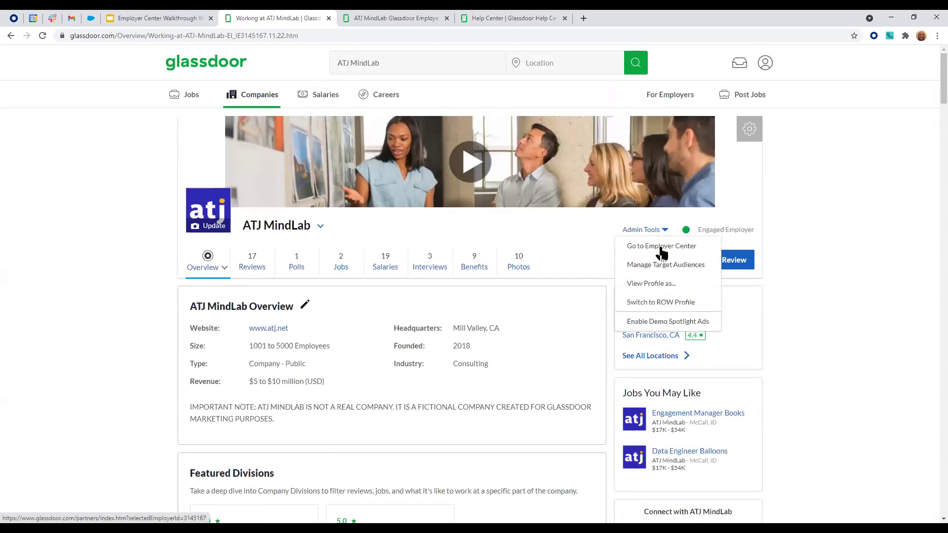
pyautogui.click(375, 18)
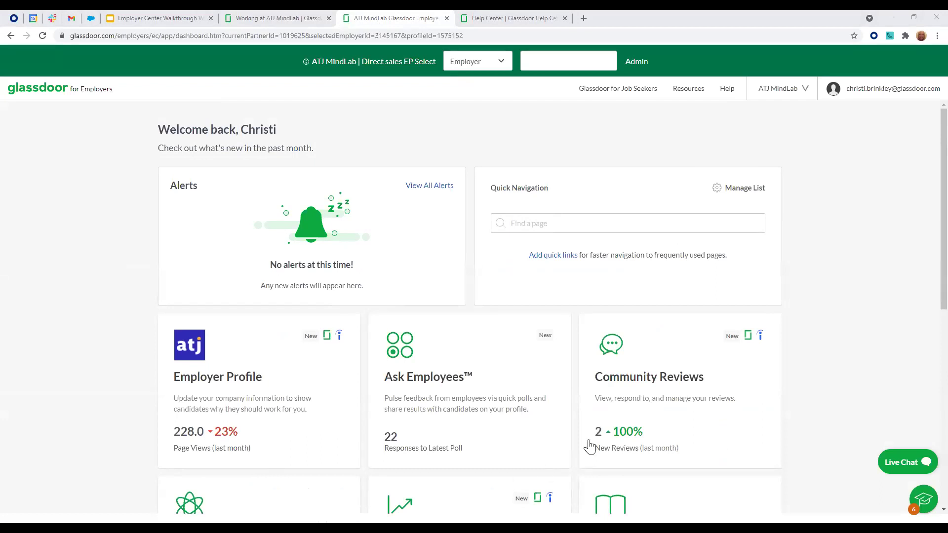
# - Open the Employer Profile section from the Employer Center dashboard
pyautogui.scroll(-1, 624, 408)
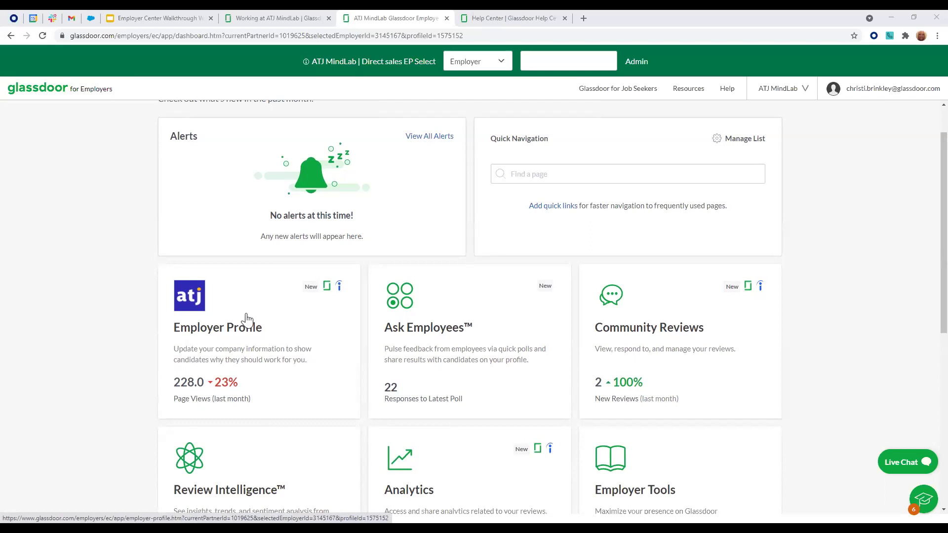
pyautogui.click(247, 320)
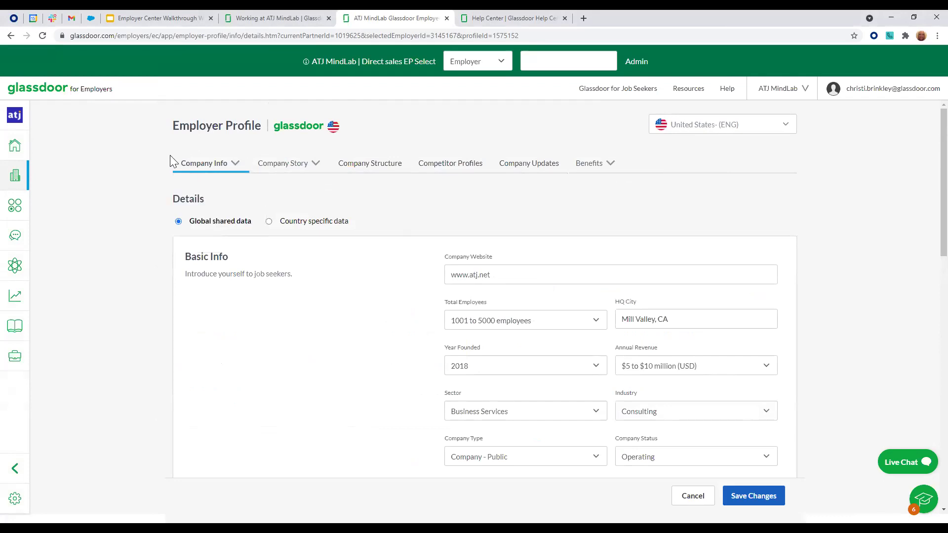
pyautogui.moveTo(203, 179)
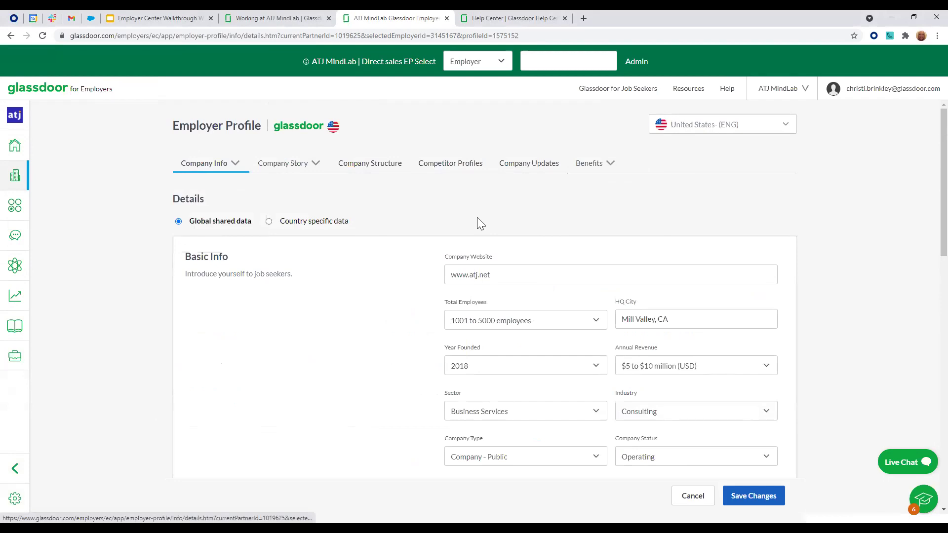
# - Examine the company details page, covering the basic info fields, company leader and company locations
pyautogui.scroll(-1, 482, 218)
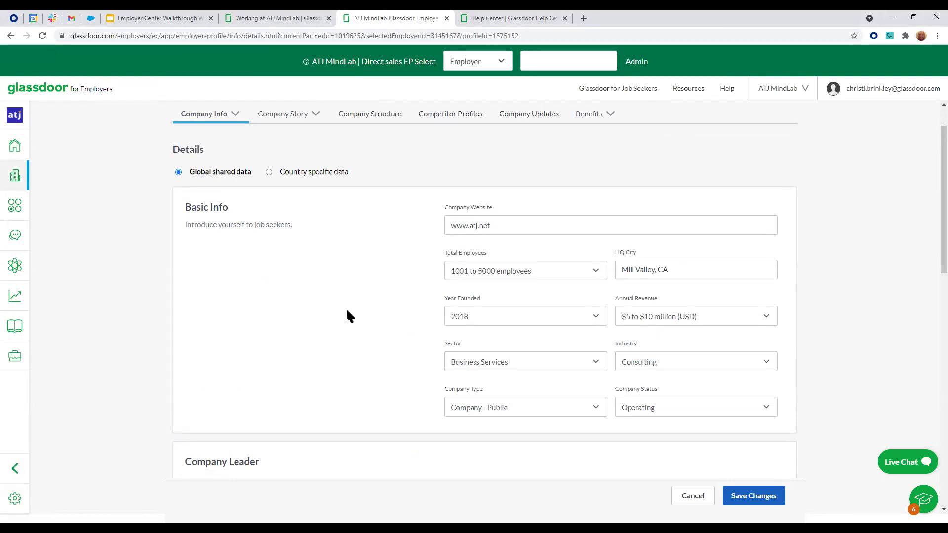
pyautogui.scroll(-1, 347, 312)
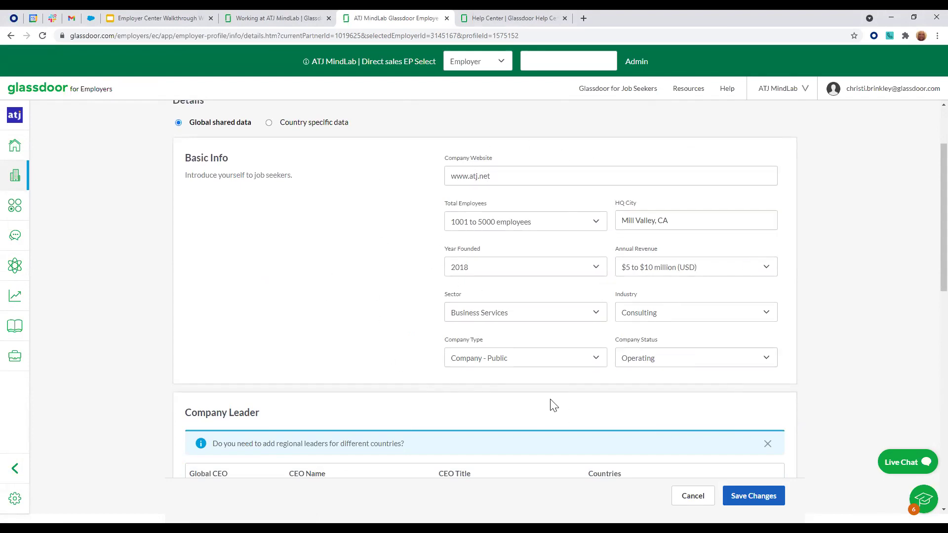
pyautogui.scroll(-2, 669, 340)
pyautogui.scroll(-2, 664, 336)
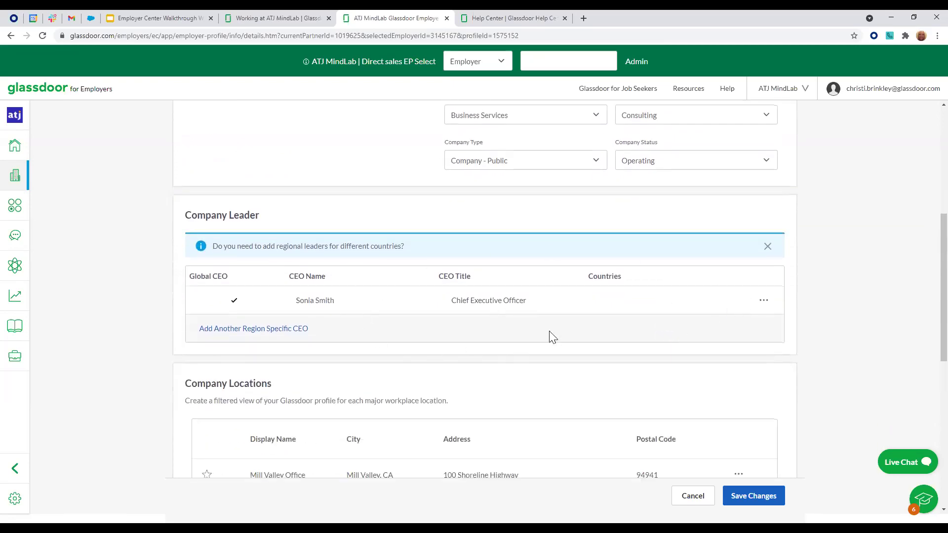
pyautogui.scroll(-3, 551, 335)
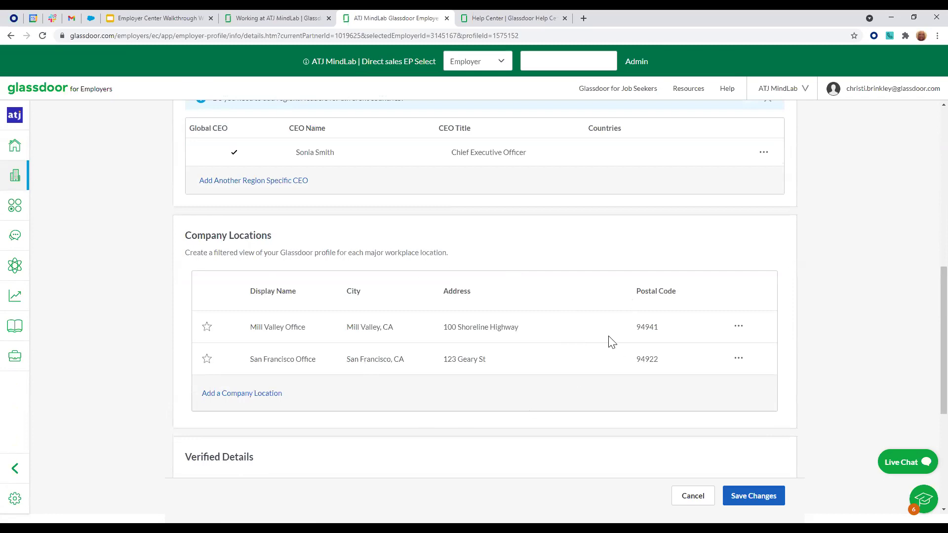
pyautogui.scroll(1, 608, 346)
pyautogui.scroll(8, 609, 345)
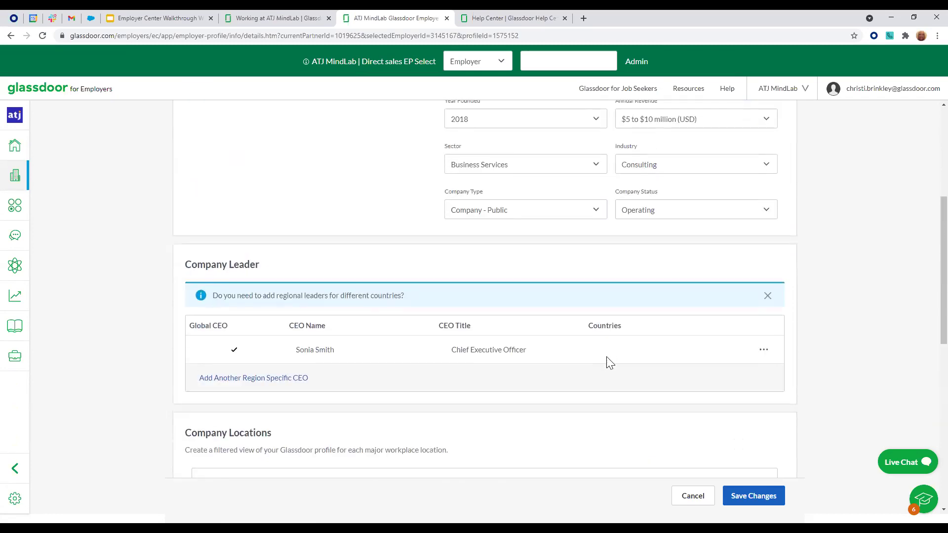
pyautogui.scroll(-5, 607, 371)
pyautogui.scroll(2, 576, 368)
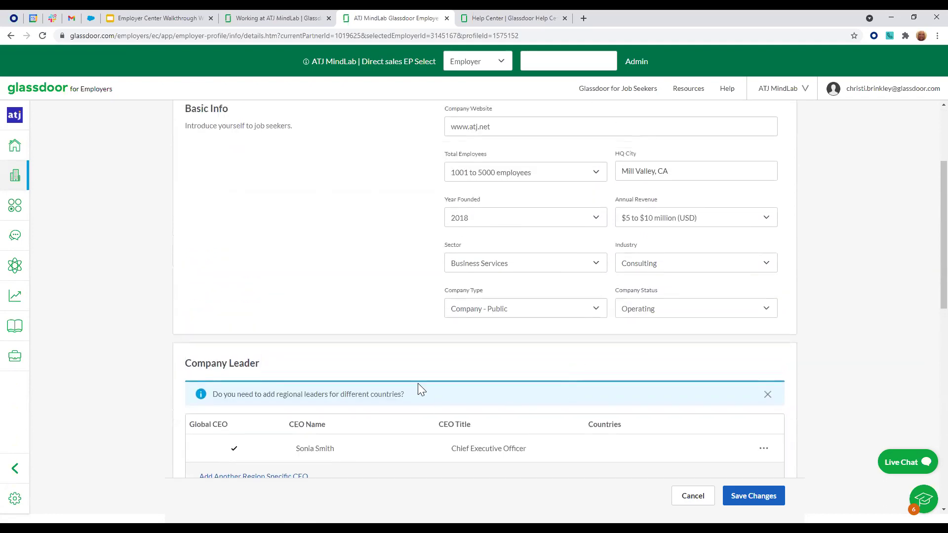
pyautogui.scroll(3, 400, 394)
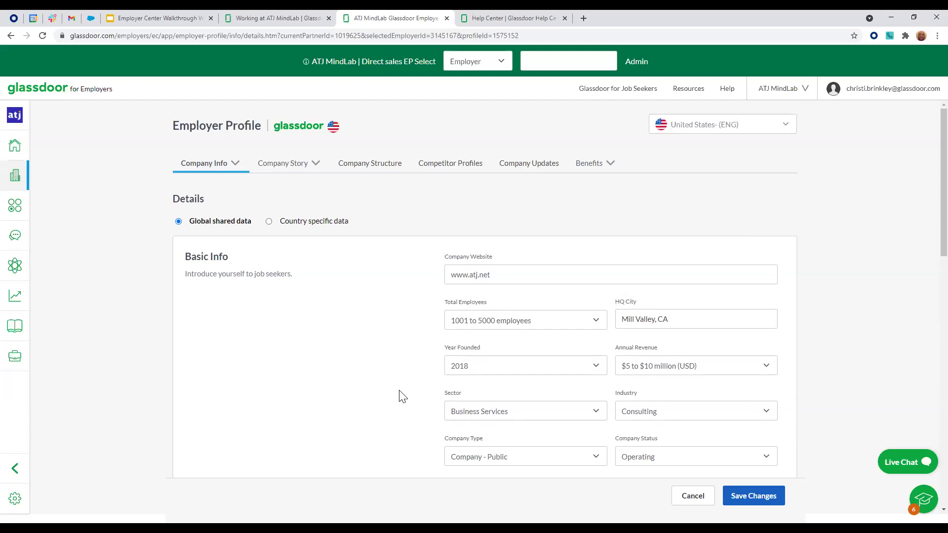
pyautogui.scroll(-3, 328, 381)
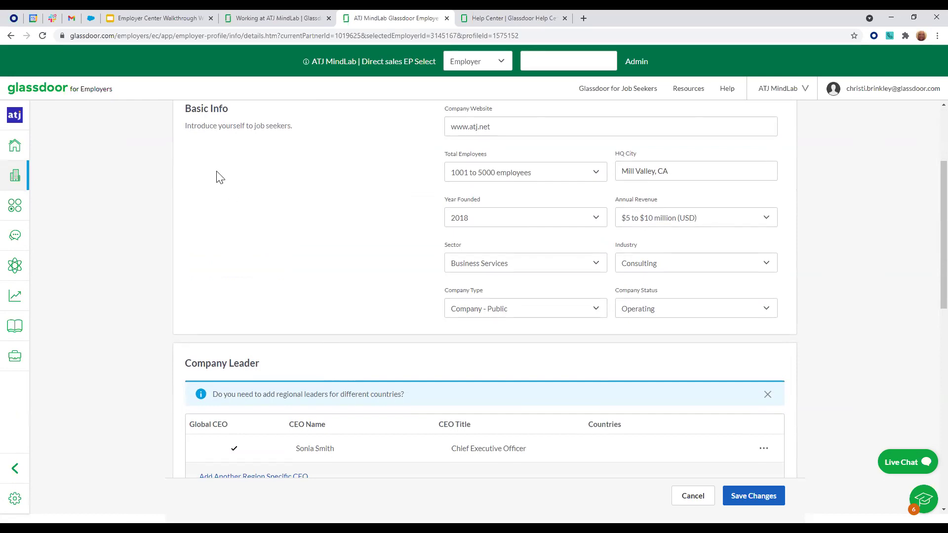
pyautogui.scroll(1, 129, 192)
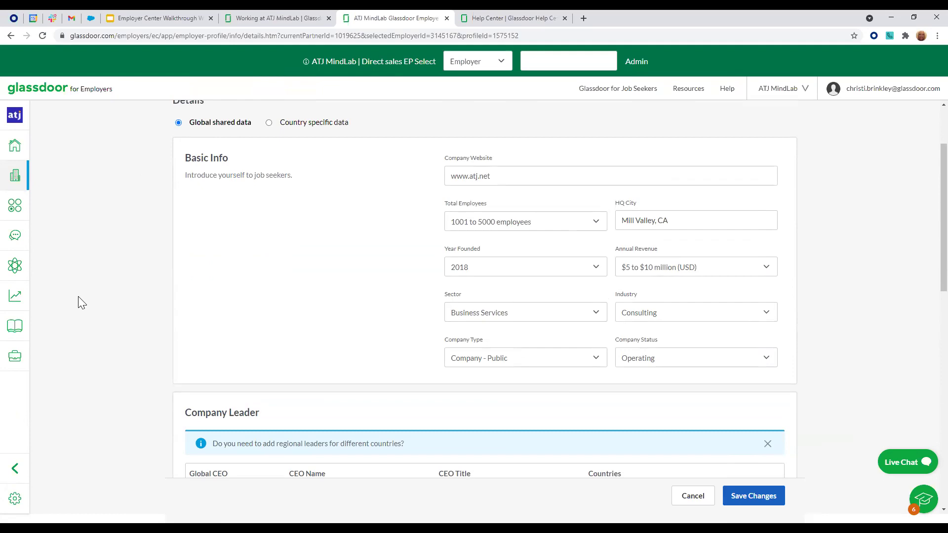
# - Open the Logo and Photos page of the company info and examine the cover photo options and photo gallery
pyautogui.scroll(3, 79, 296)
pyautogui.click(225, 167)
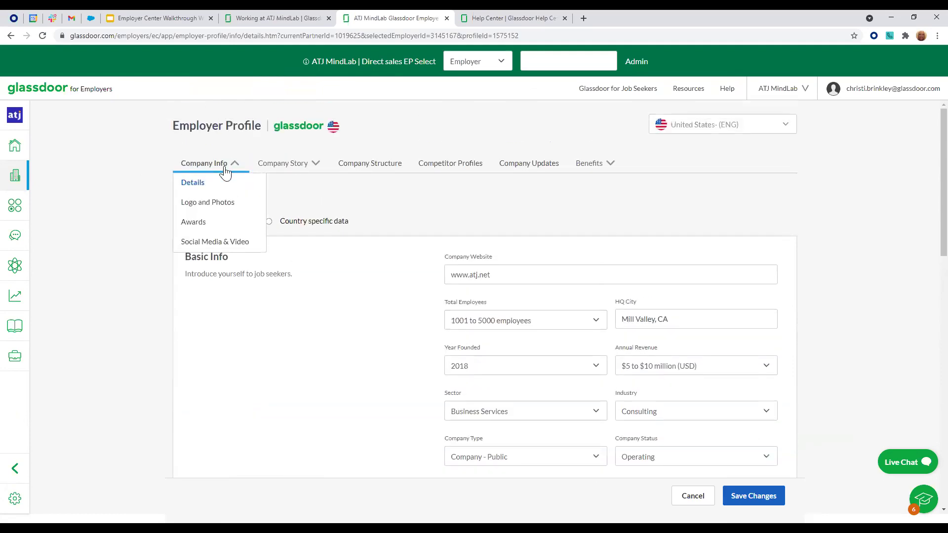
pyautogui.click(223, 202)
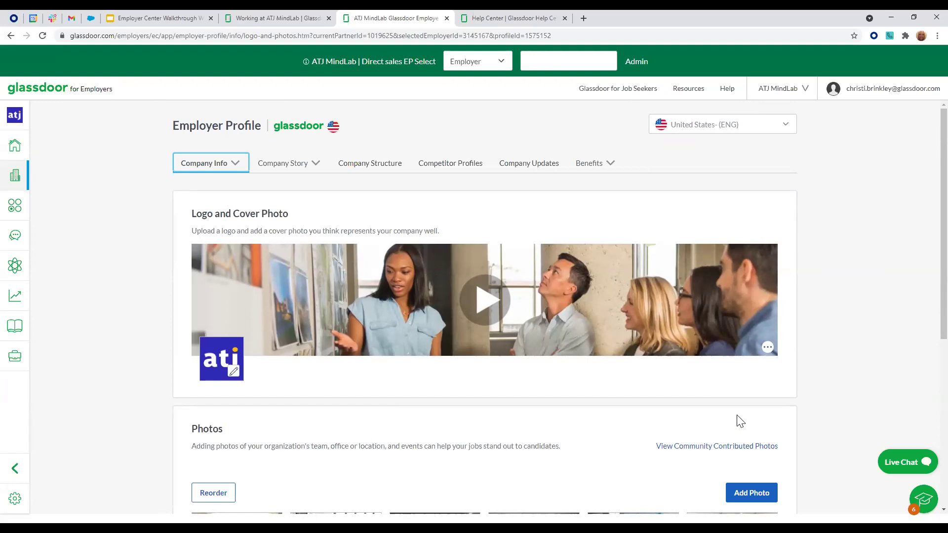
pyautogui.click(767, 349)
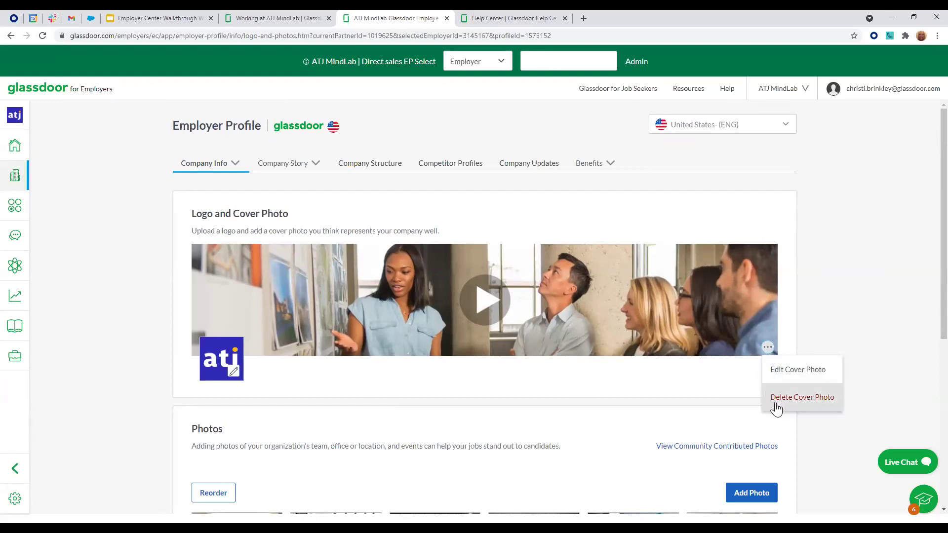
pyautogui.scroll(-5, 624, 378)
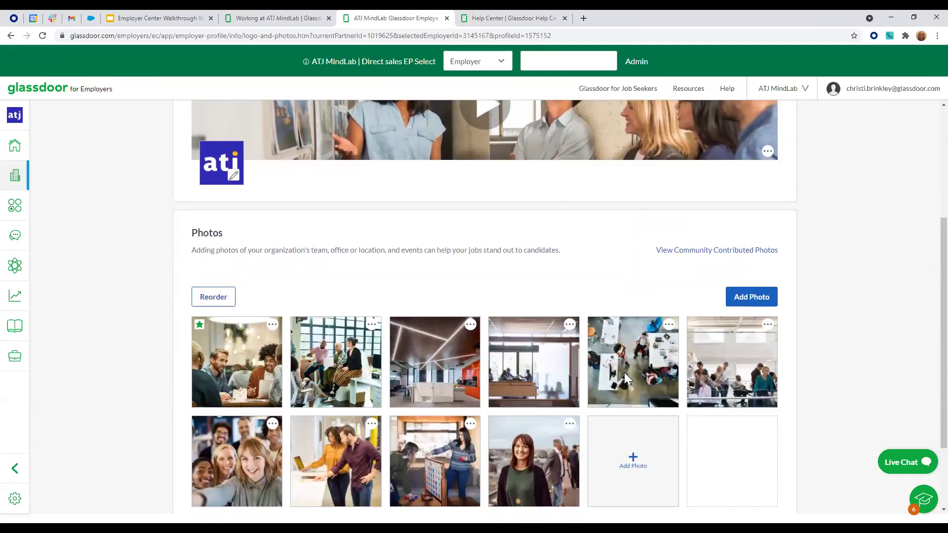
pyautogui.scroll(-2, 624, 378)
pyautogui.scroll(1, 839, 385)
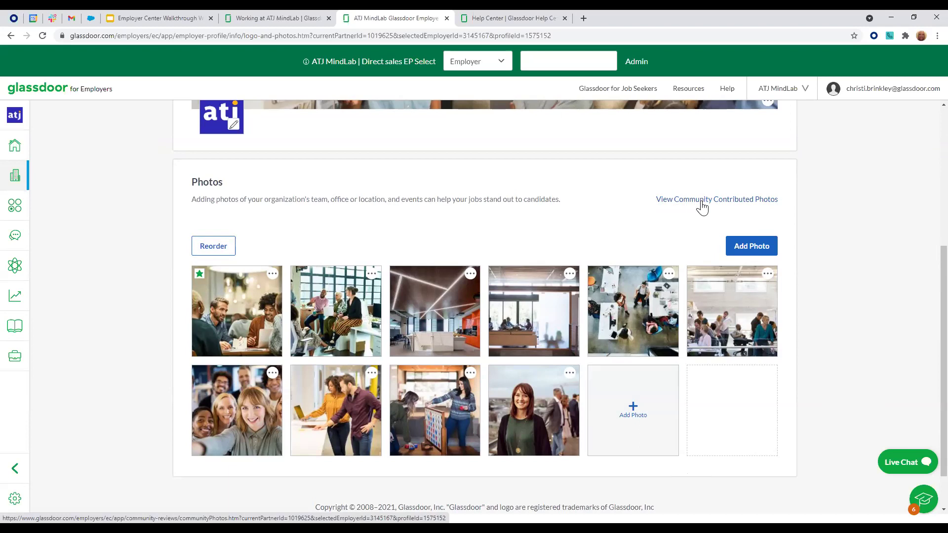
# - View the community contributed photos, and return to the Logo and Photos page to review the photo gallery
pyautogui.click(703, 203)
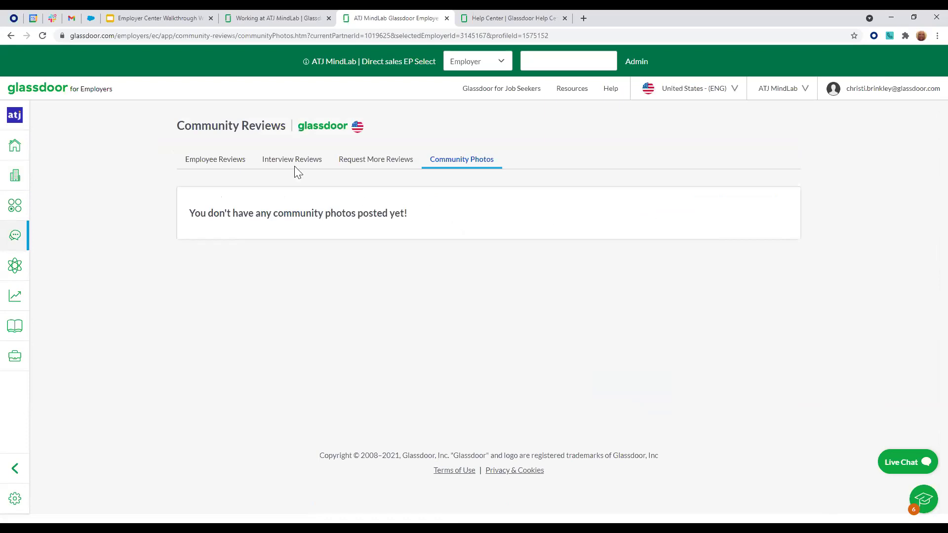
pyautogui.click(12, 35)
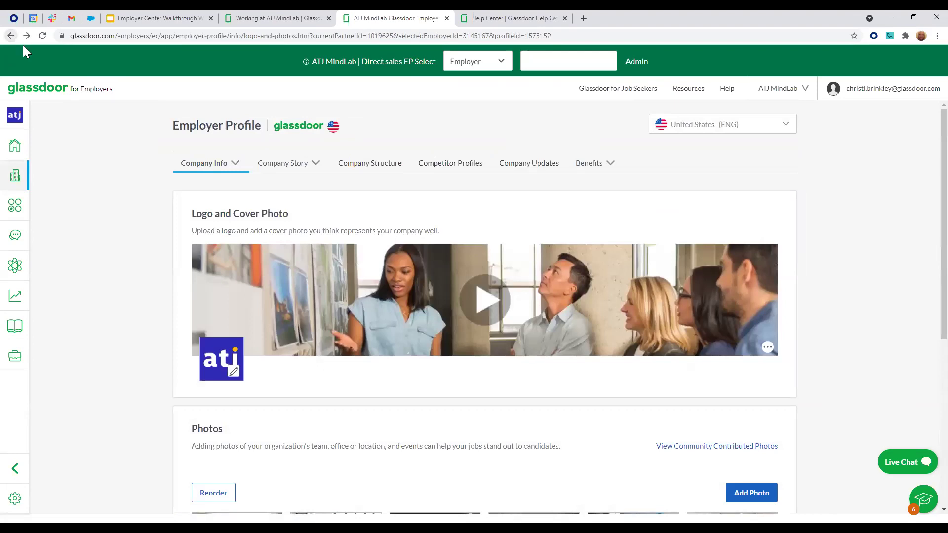
pyautogui.scroll(-4, 856, 277)
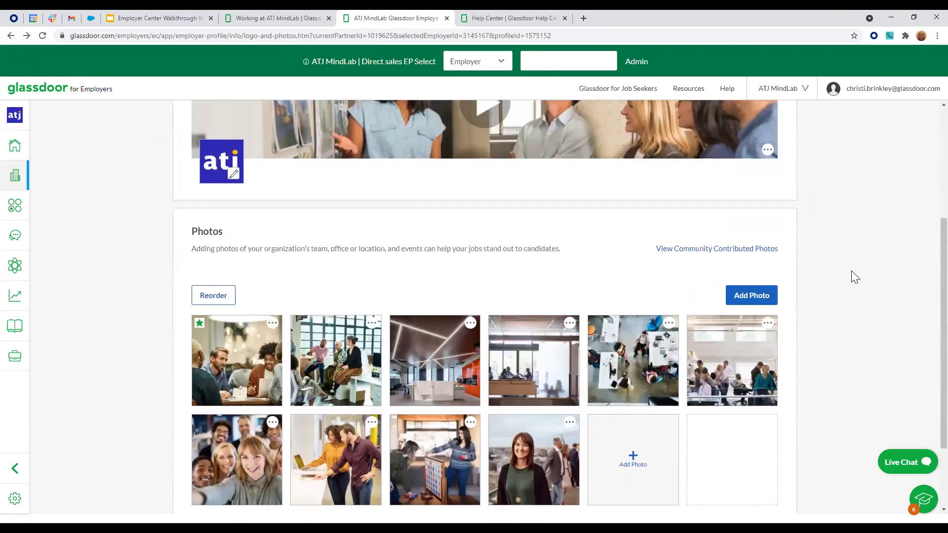
pyautogui.scroll(-2, 851, 273)
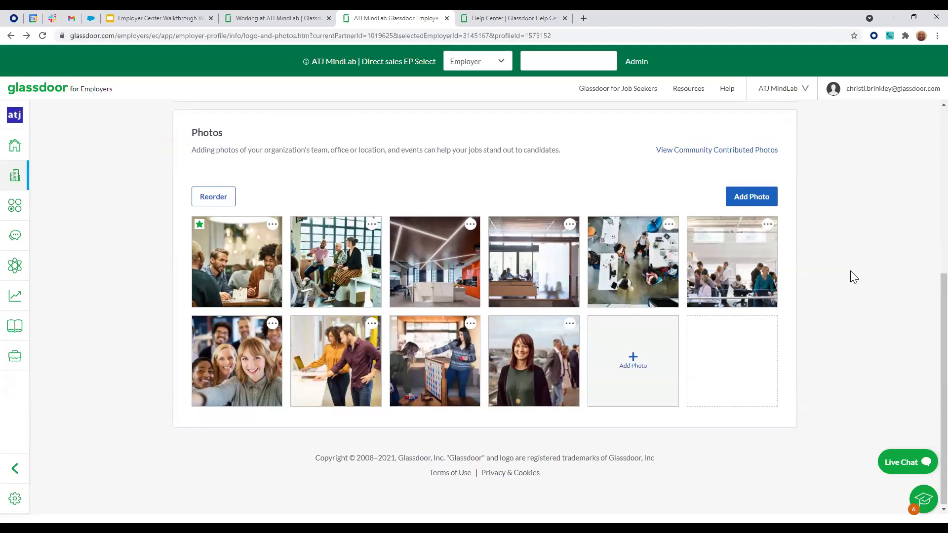
# - Open the company info's Awards page to review the featured awards and the full awards list
pyautogui.scroll(6, 849, 274)
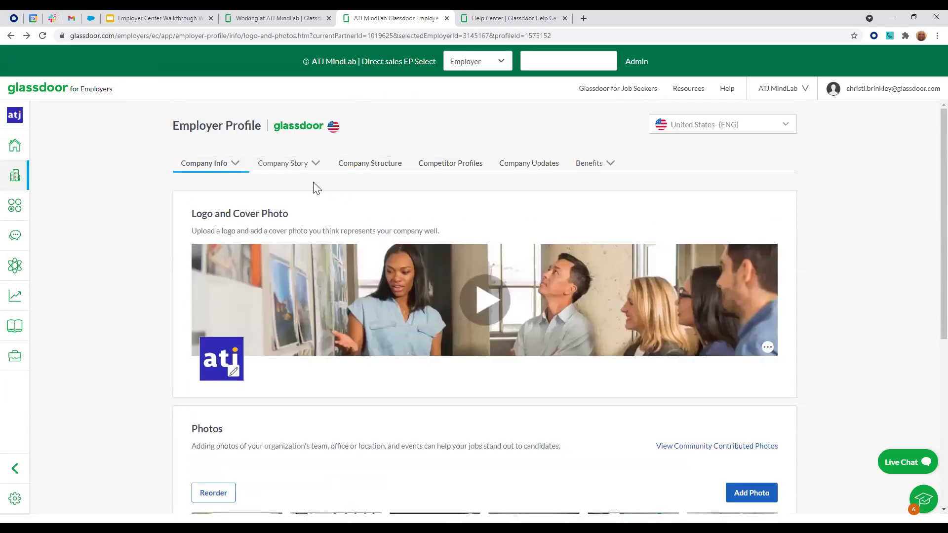
pyautogui.click(238, 171)
pyautogui.click(222, 223)
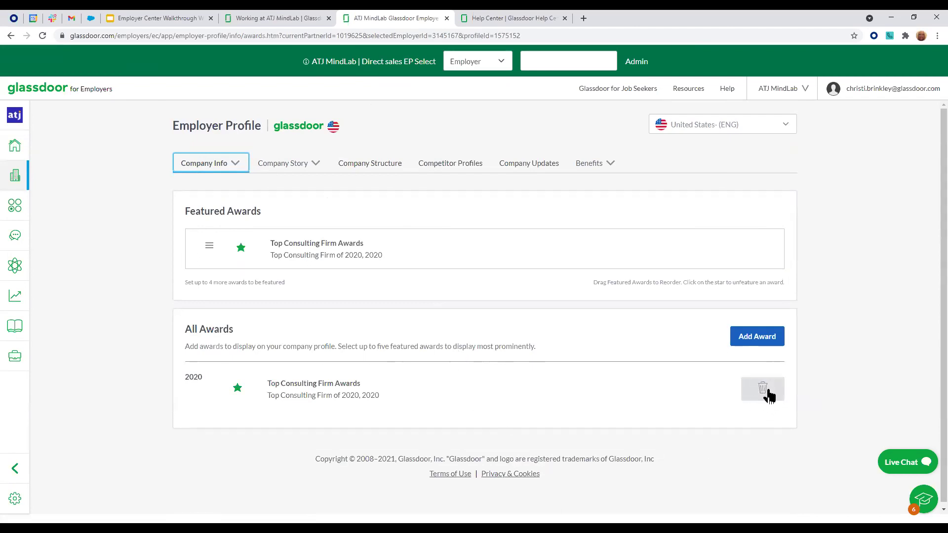
# - Open the Social Media & Video page and examine the featured video, social media badges and social media feed sections
pyautogui.click(231, 166)
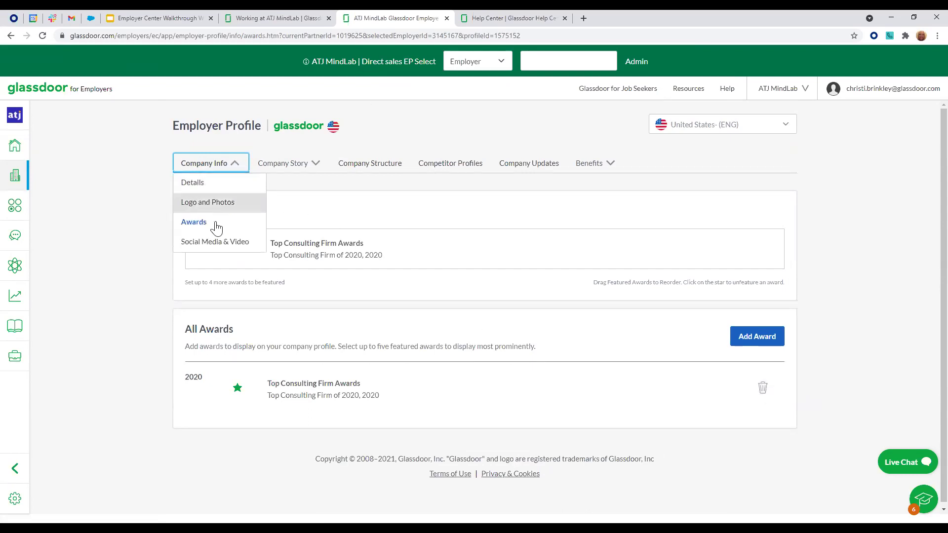
pyautogui.click(215, 244)
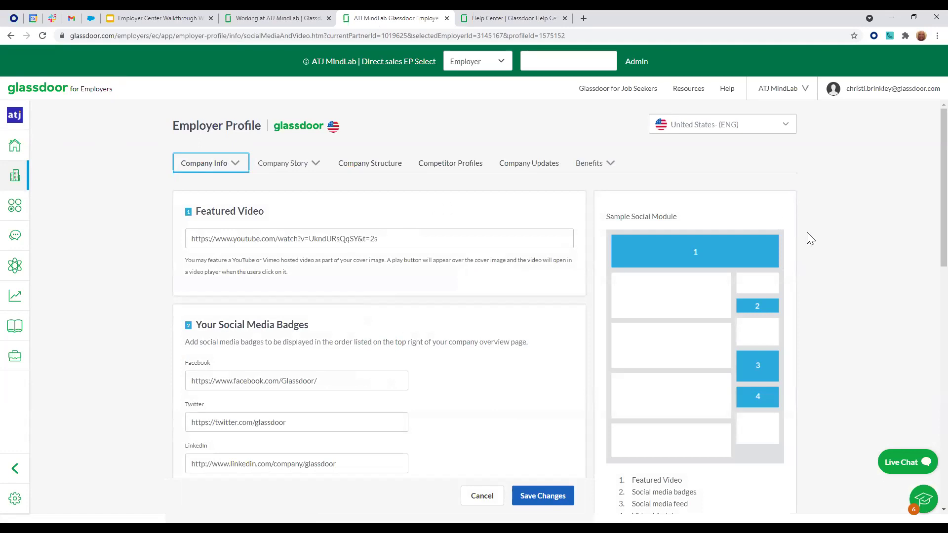
pyautogui.scroll(-2, 835, 227)
pyautogui.scroll(1, 834, 227)
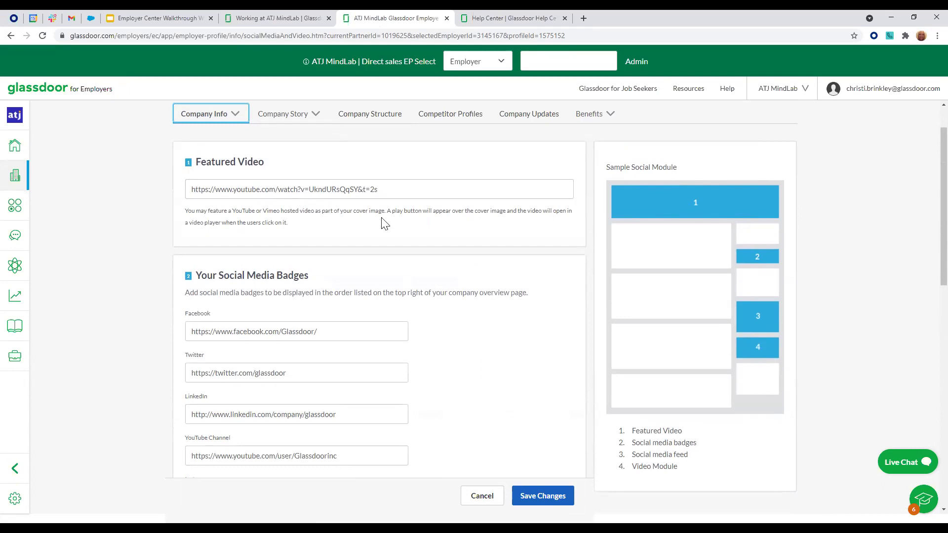
pyautogui.scroll(-1, 432, 318)
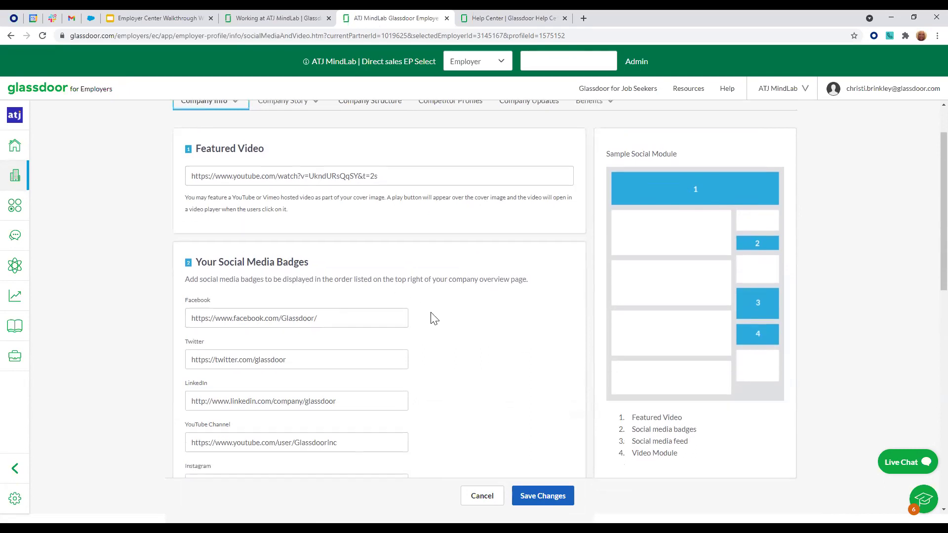
pyautogui.scroll(-1, 497, 345)
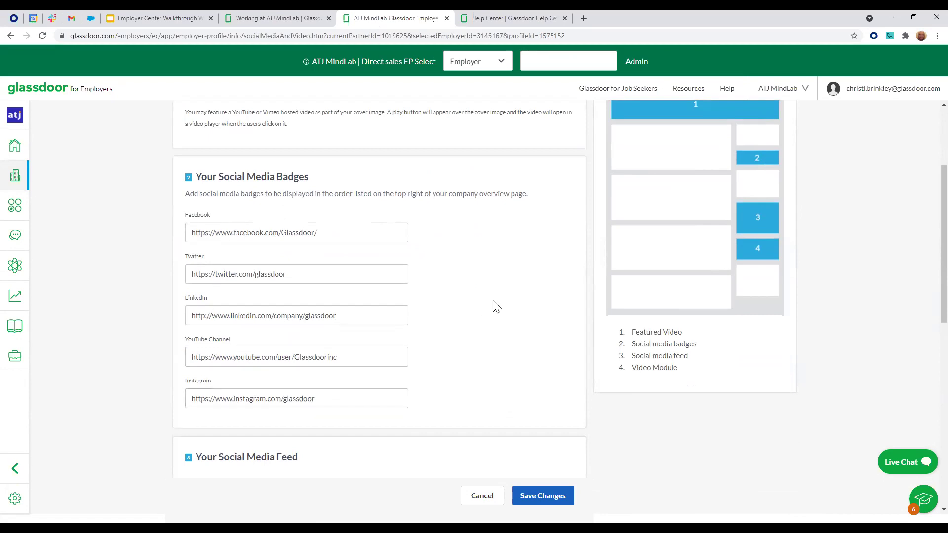
pyautogui.scroll(-2, 494, 307)
pyautogui.scroll(-2, 497, 306)
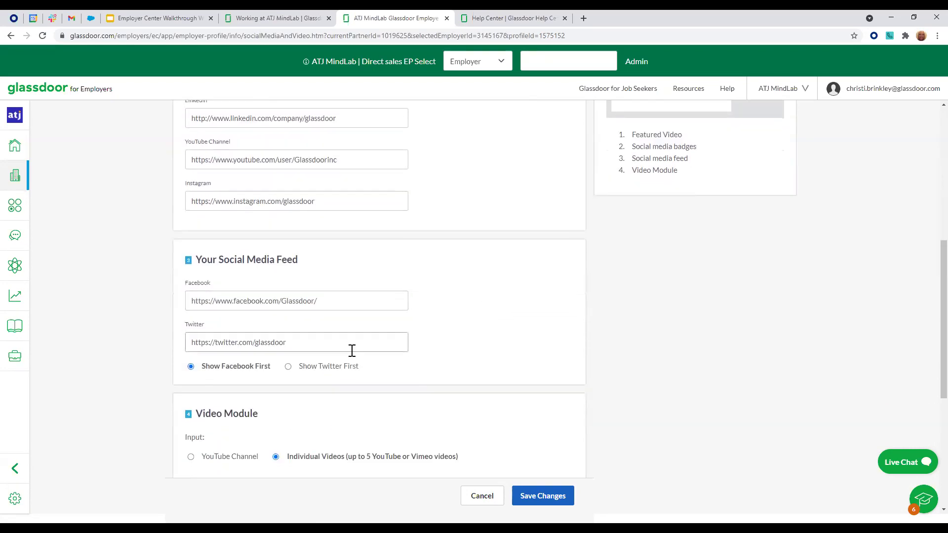
# - Try the Show Twitter First order for the social media feed and switch back to Show Facebook First
pyautogui.click(324, 374)
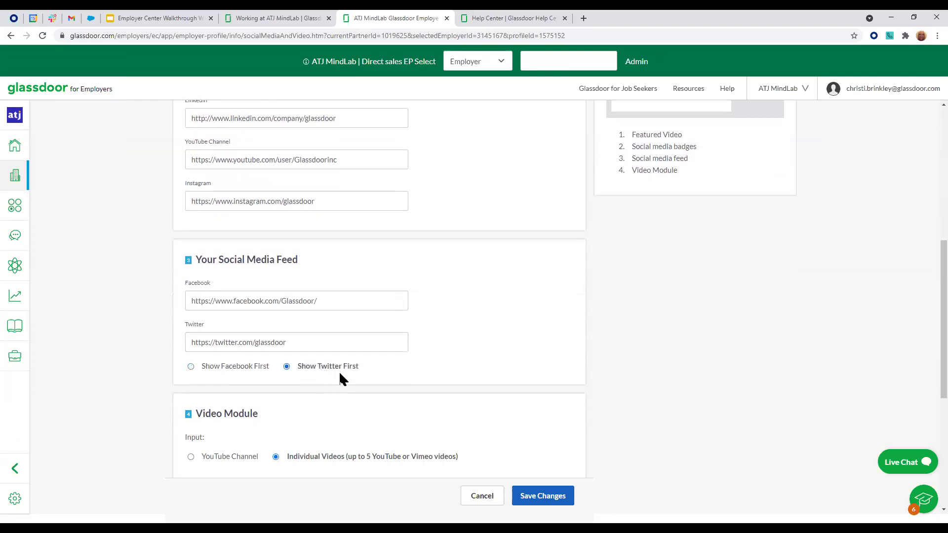
pyautogui.click(190, 367)
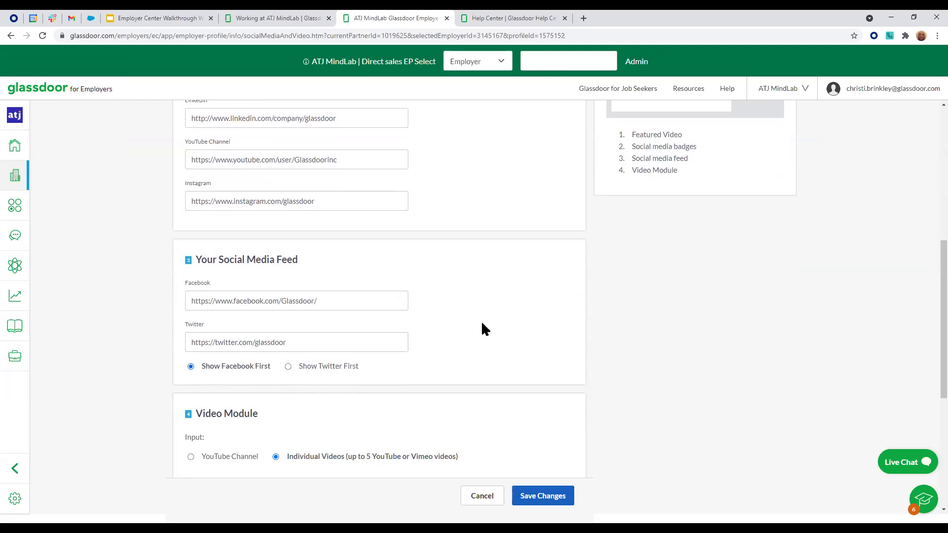
pyautogui.scroll(2, 484, 321)
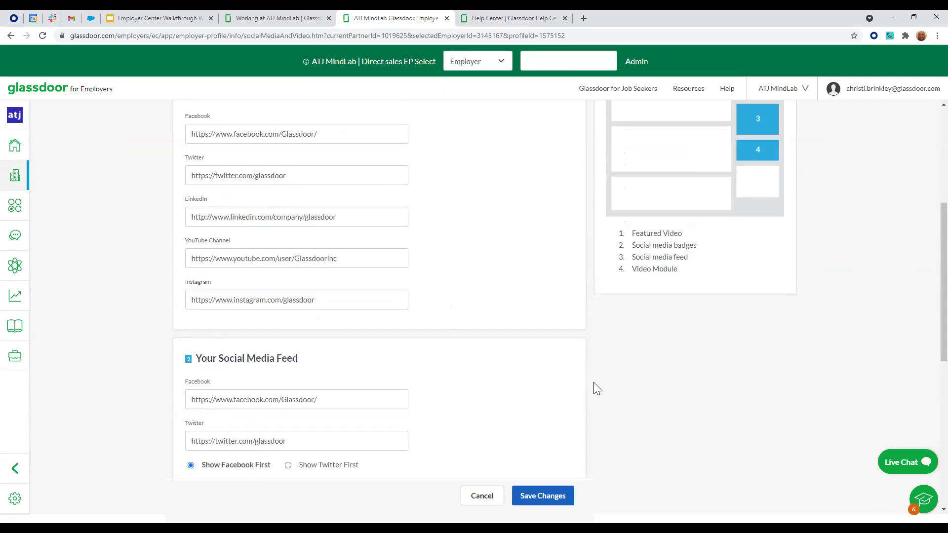
pyautogui.scroll(-1, 518, 370)
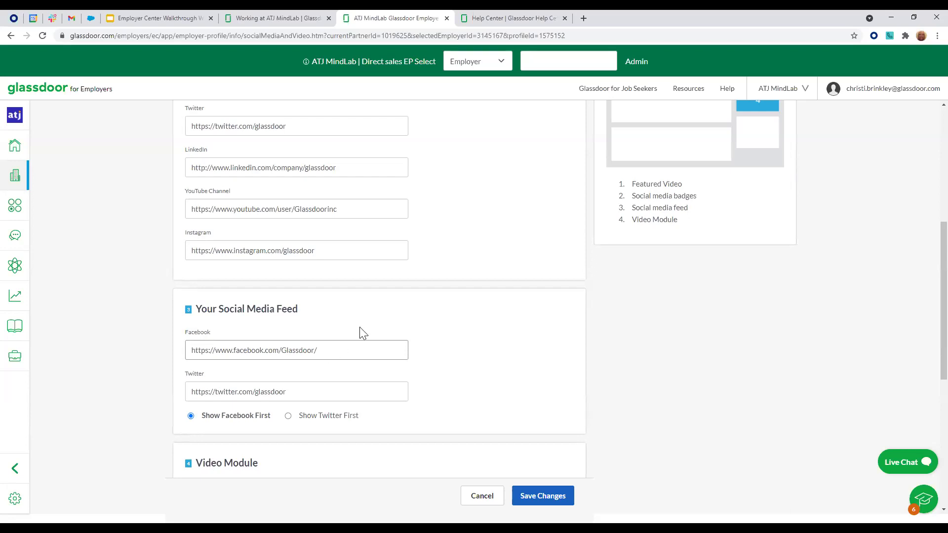
# - Try the YouTube Channel input for the Video Module and switch back to Individual Videos
pyautogui.scroll(-2, 381, 317)
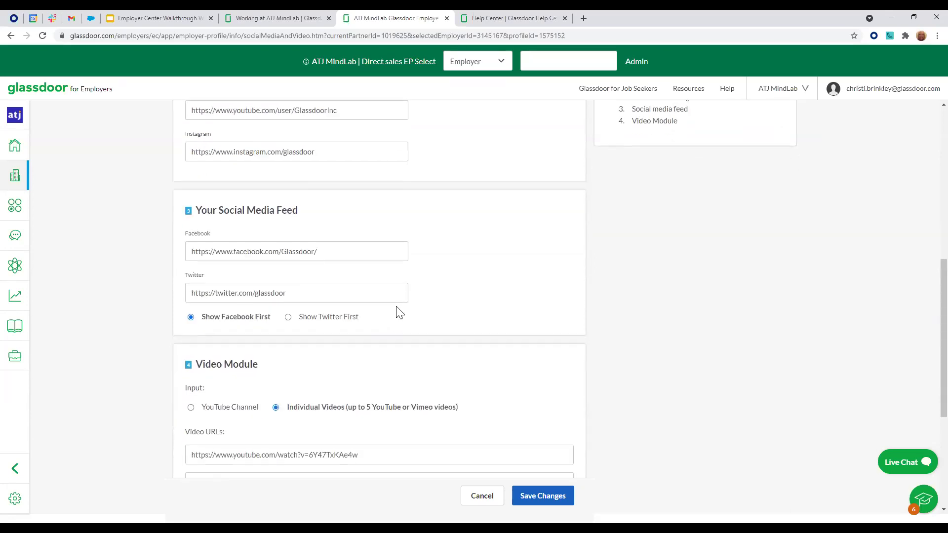
pyautogui.scroll(-2, 397, 312)
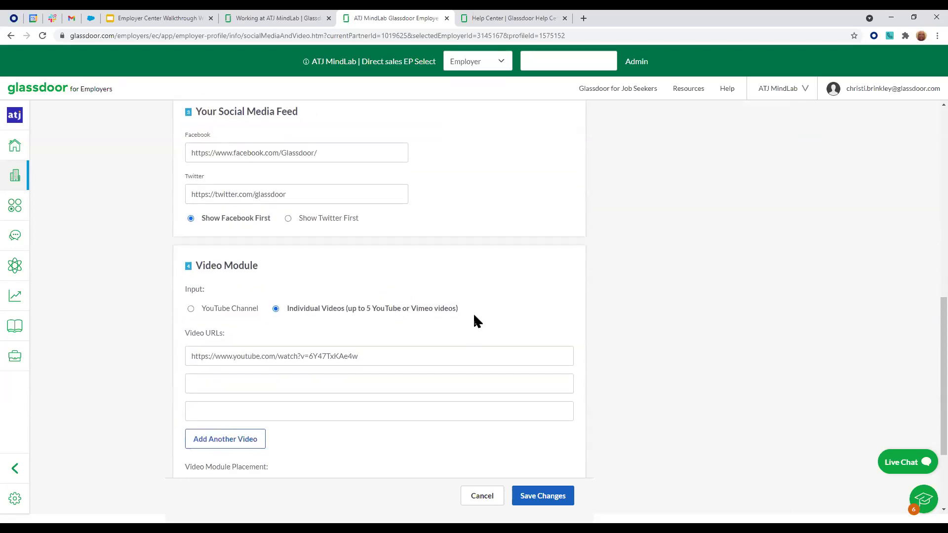
pyautogui.scroll(-1, 521, 303)
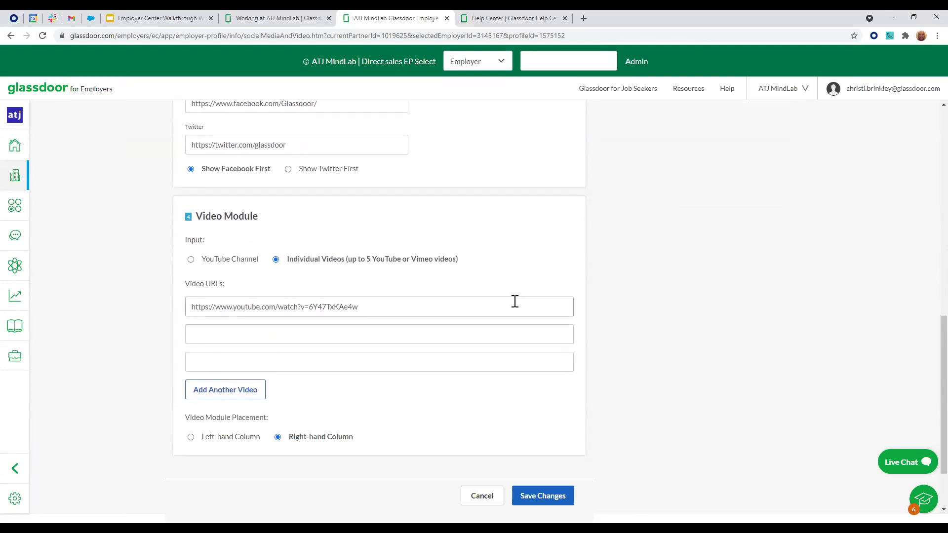
pyautogui.click(190, 261)
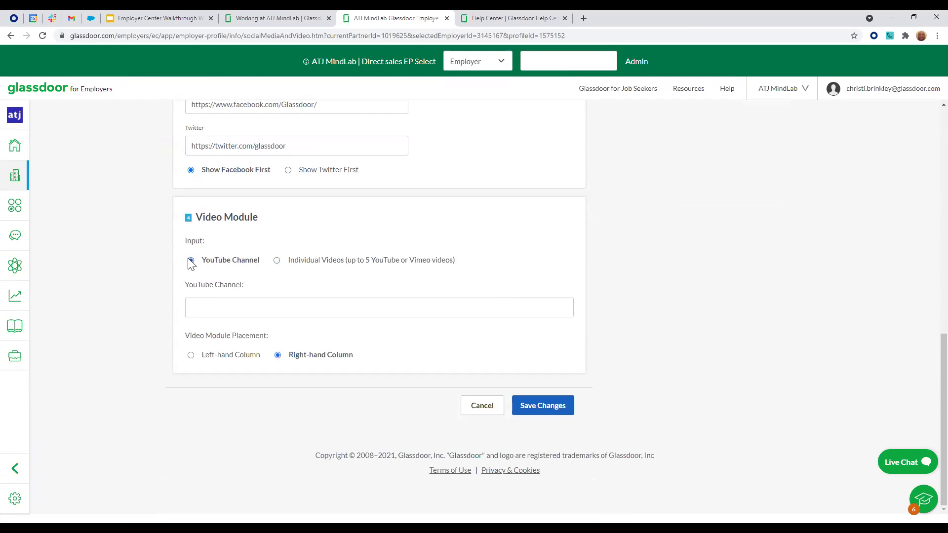
pyautogui.click(220, 311)
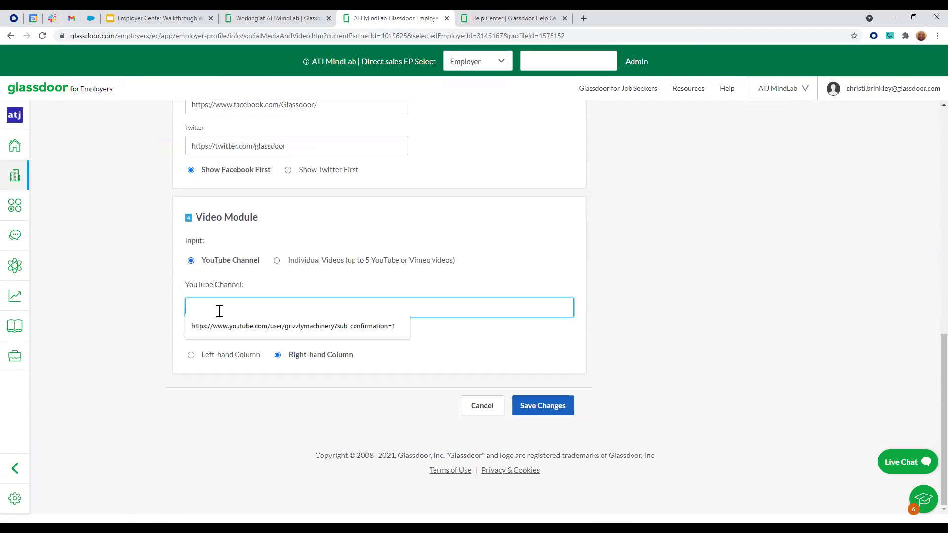
pyautogui.click(279, 264)
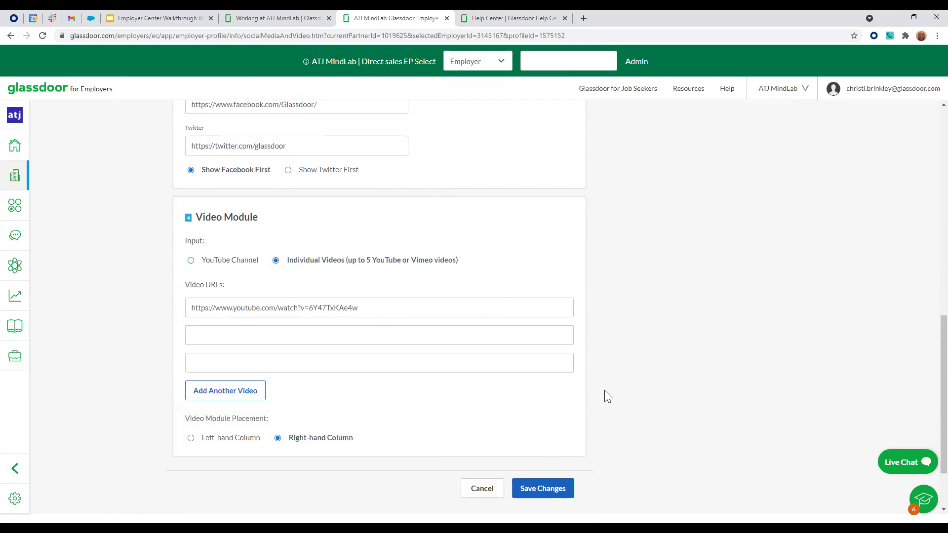
# - Open the Company Story details page and view the list of existing Why Work With Us sections
pyautogui.scroll(15, 607, 395)
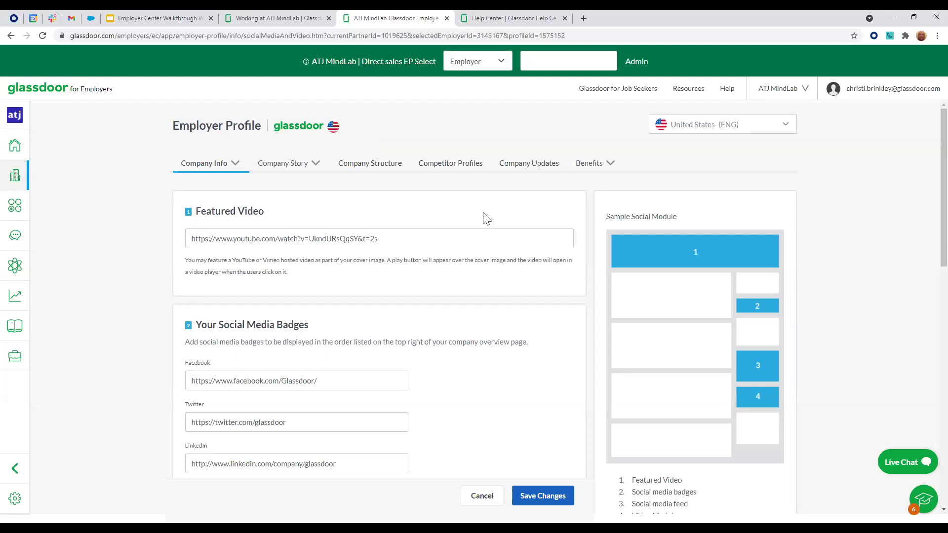
pyautogui.click(296, 164)
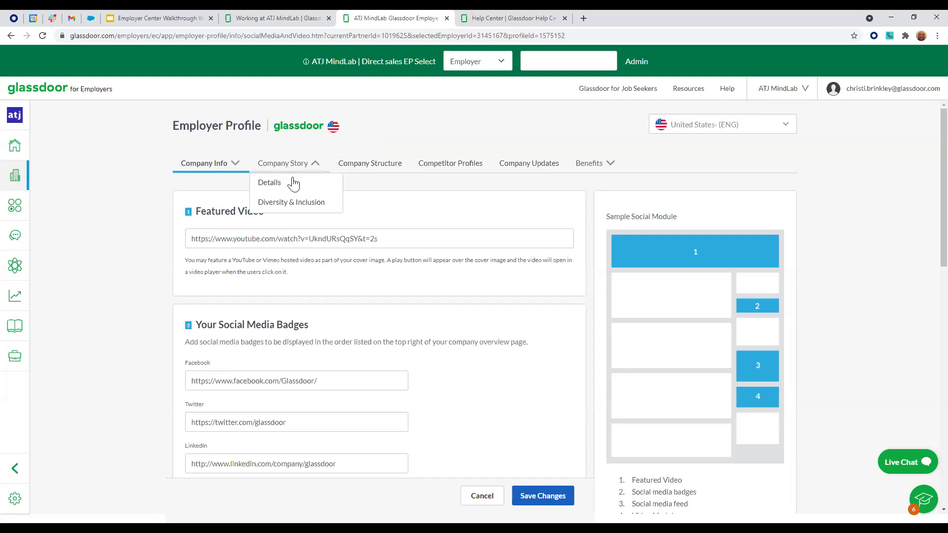
pyautogui.click(288, 188)
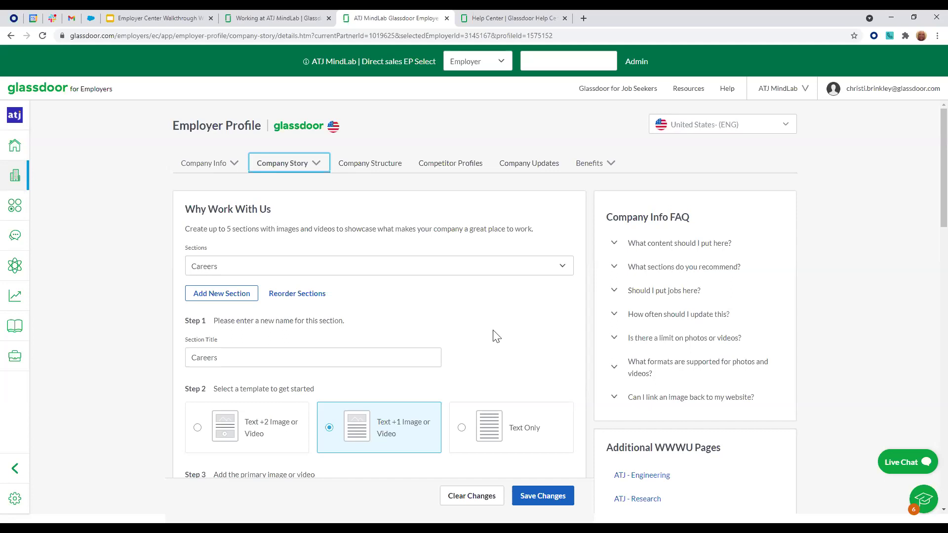
pyautogui.scroll(-1, 511, 326)
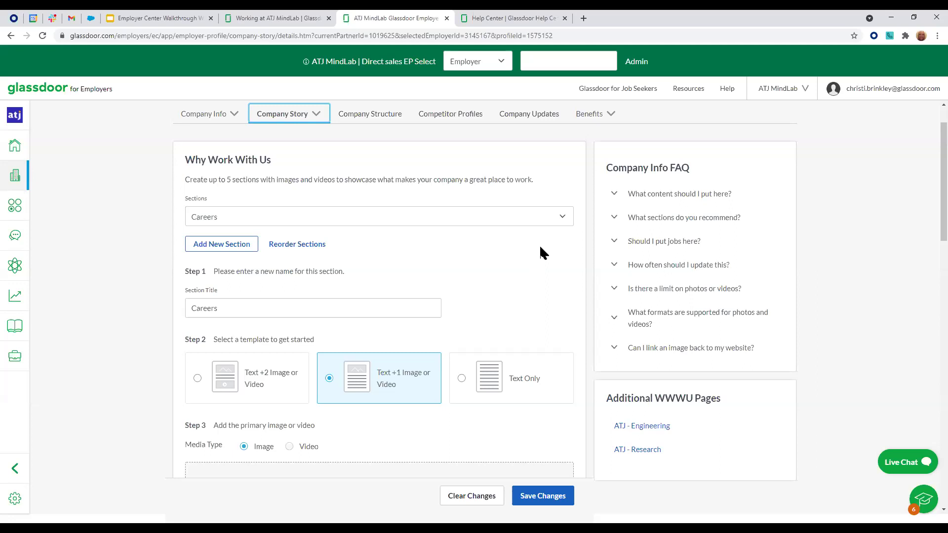
pyautogui.click(549, 220)
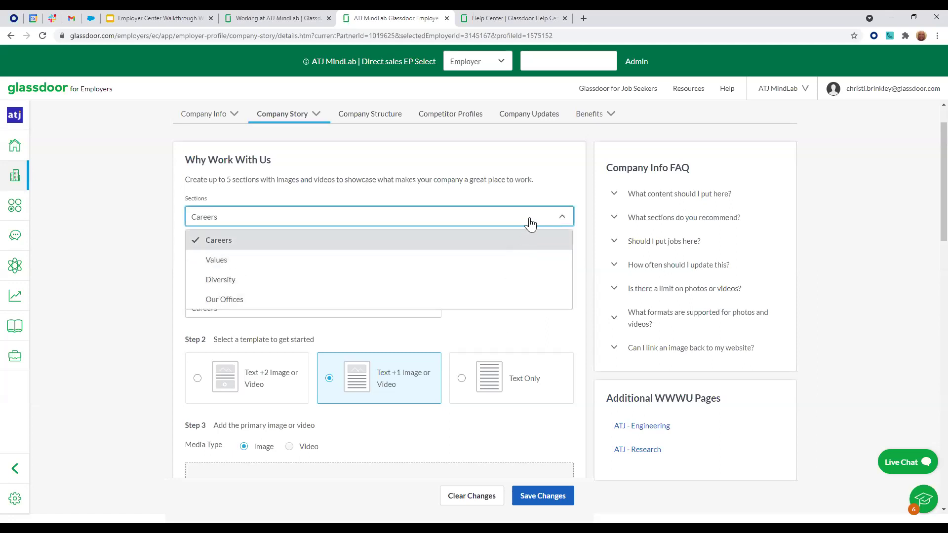
pyautogui.click(530, 222)
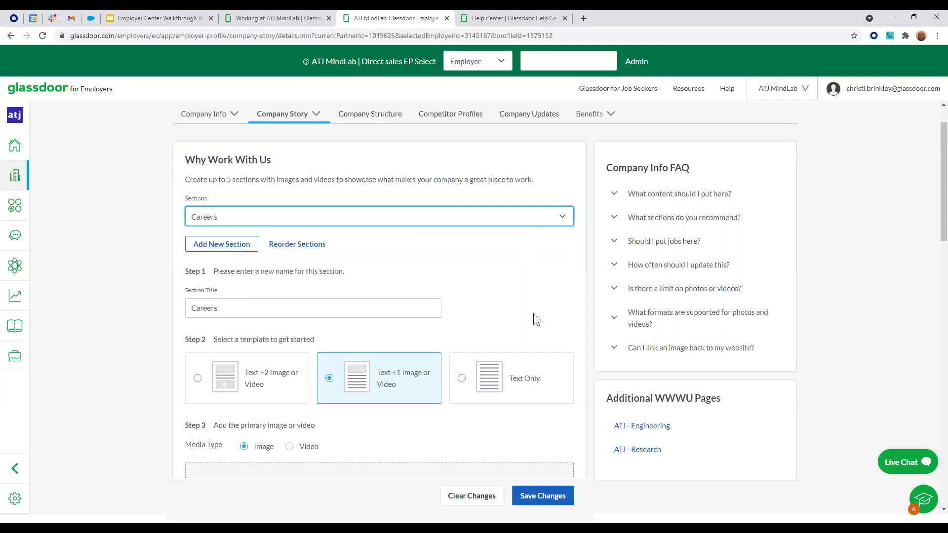
# - Examine the Careers section's title, template, primary image and content settings under Why Work With Us
pyautogui.scroll(-4, 537, 320)
pyautogui.scroll(1, 504, 298)
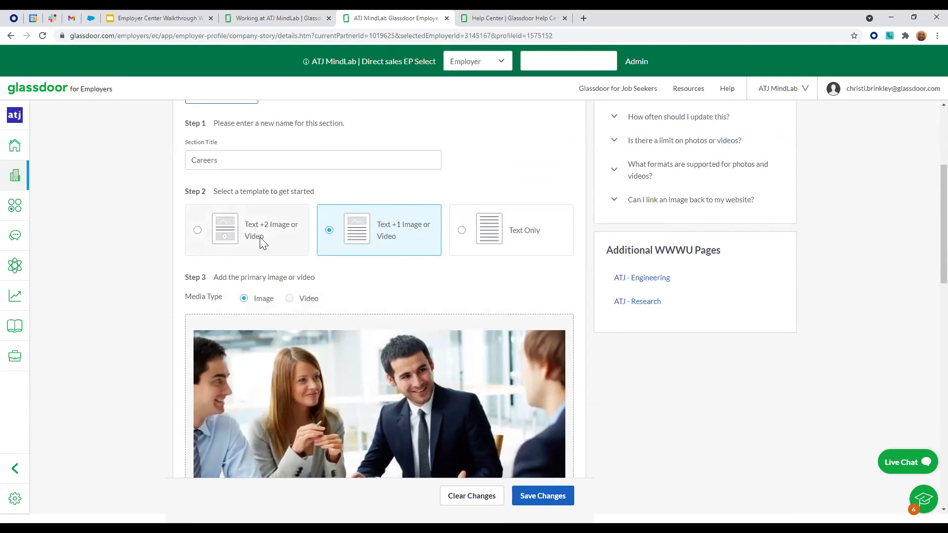
pyautogui.scroll(-1, 260, 237)
pyautogui.scroll(-2, 523, 288)
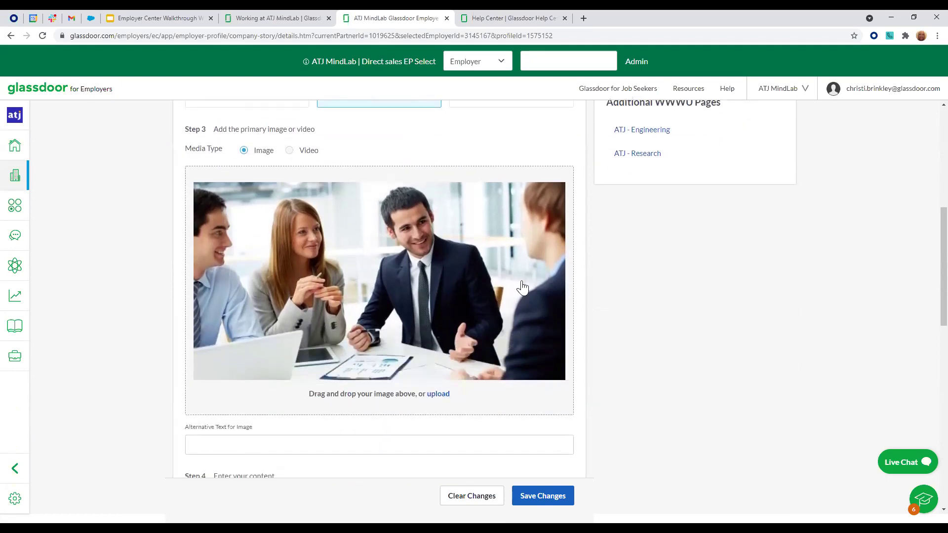
pyautogui.scroll(-4, 423, 287)
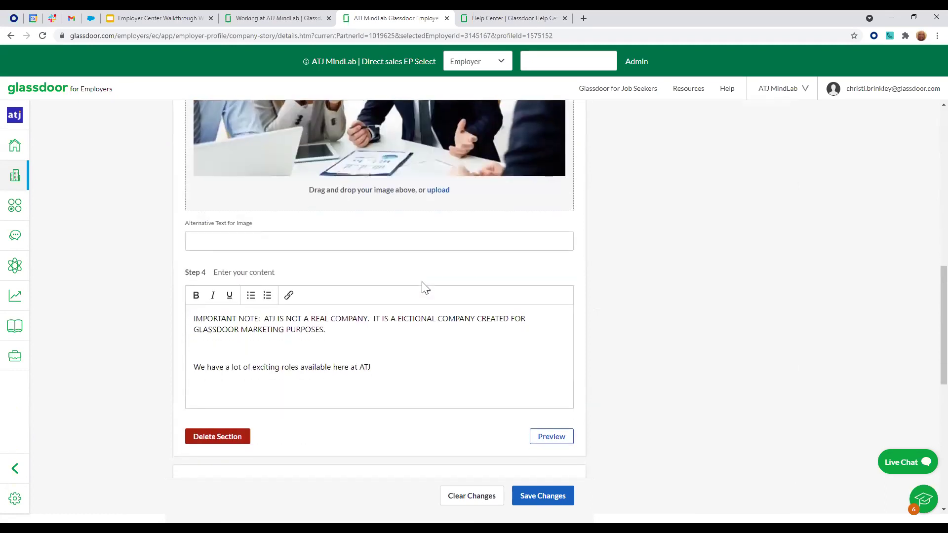
pyautogui.scroll(-4, 337, 322)
pyautogui.scroll(4, 339, 324)
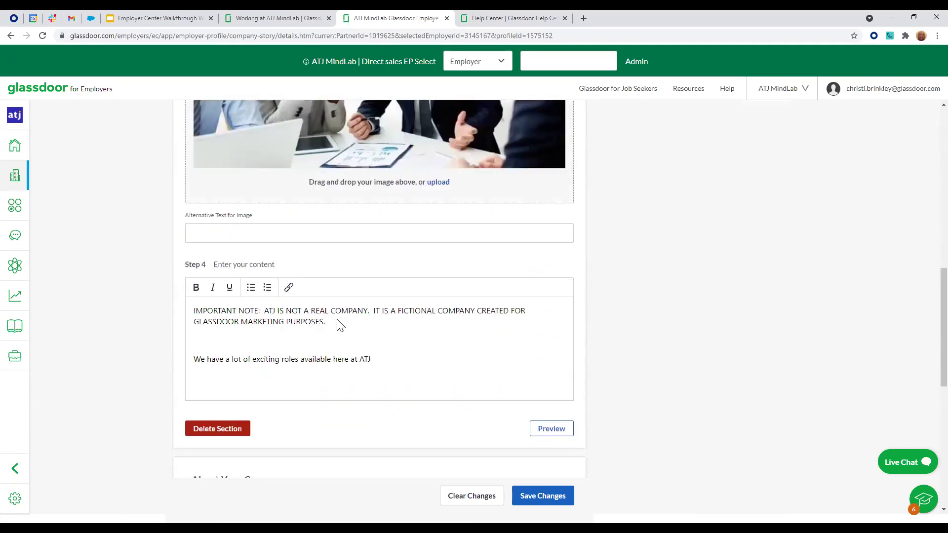
pyautogui.scroll(4, 340, 325)
pyautogui.scroll(3, 338, 325)
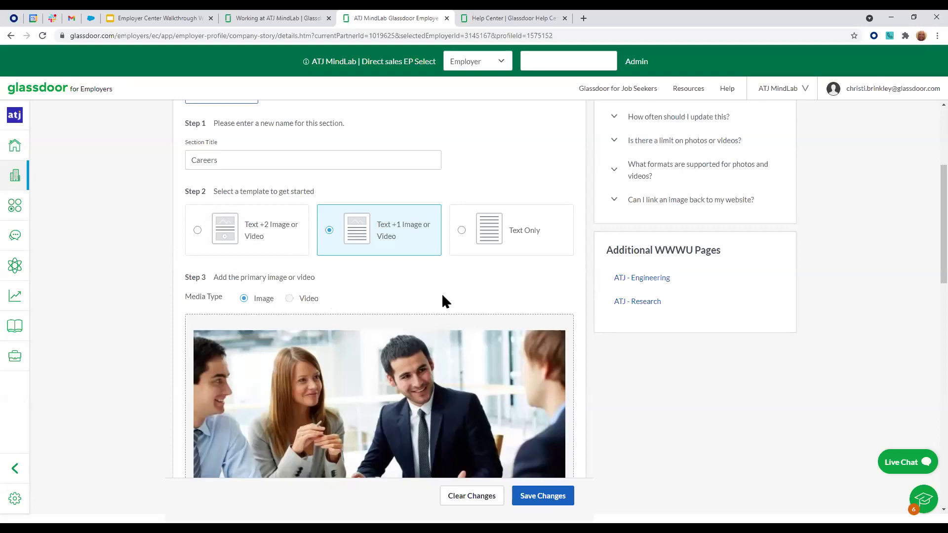
pyautogui.click(547, 498)
# - View the About Your Company description and Company Mission fields on the Company Story details page
pyautogui.scroll(-12, 447, 274)
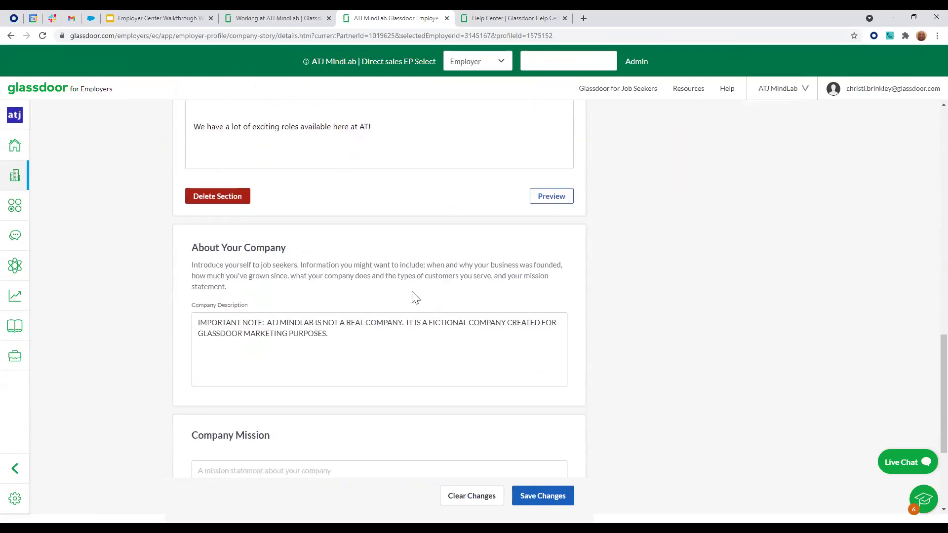
pyautogui.scroll(-1, 296, 271)
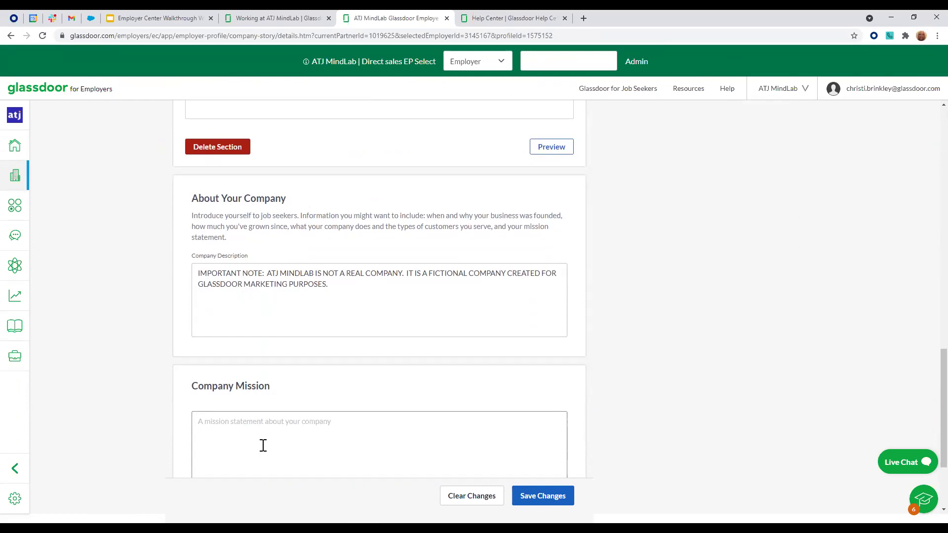
pyautogui.scroll(15, 291, 228)
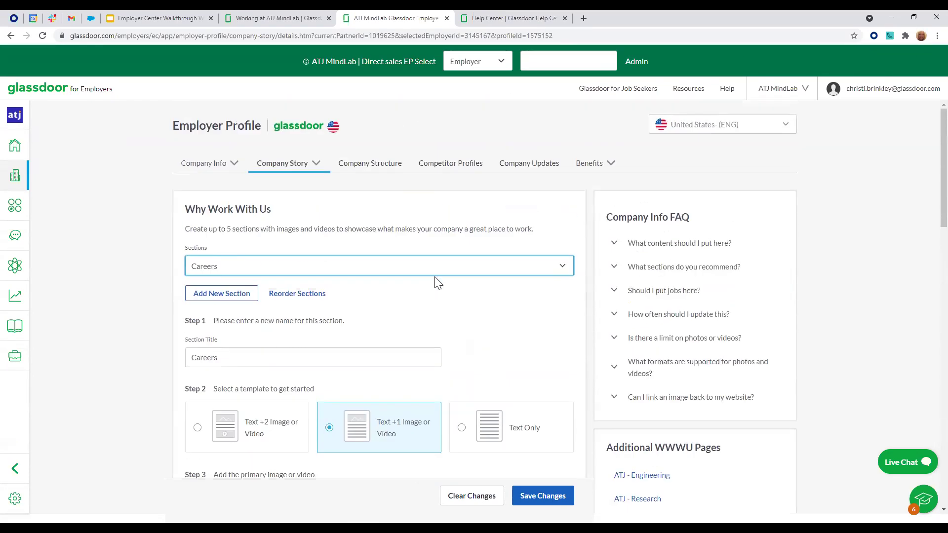
# - Open the Diversity & Inclusion page and examine the diversity programs and workforce diversity goals sections
pyautogui.click(307, 165)
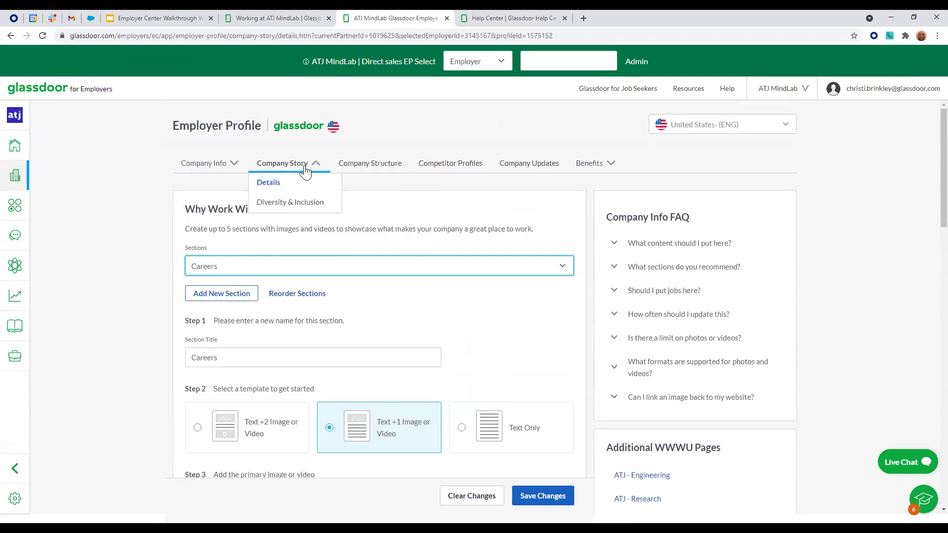
pyautogui.click(291, 204)
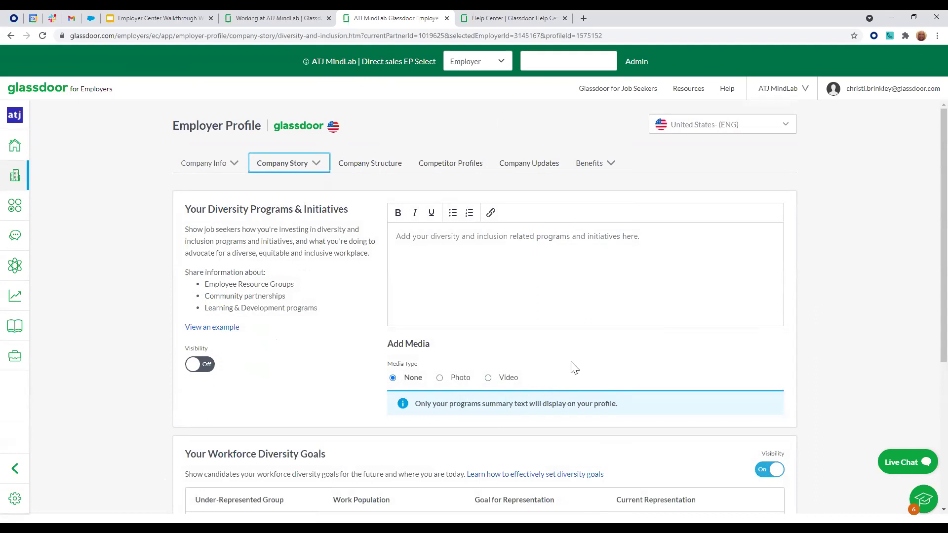
pyautogui.scroll(-4, 573, 364)
pyautogui.scroll(-1, 579, 364)
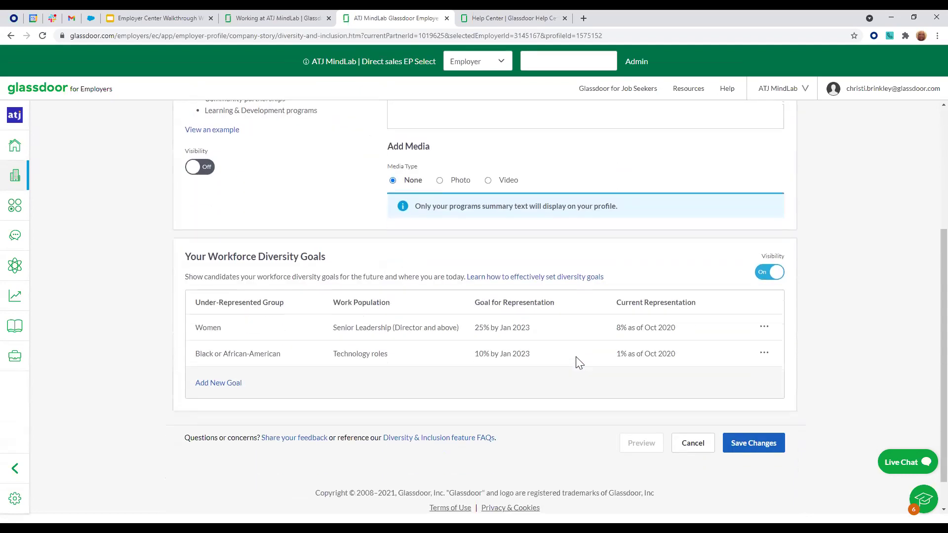
pyautogui.scroll(4, 575, 360)
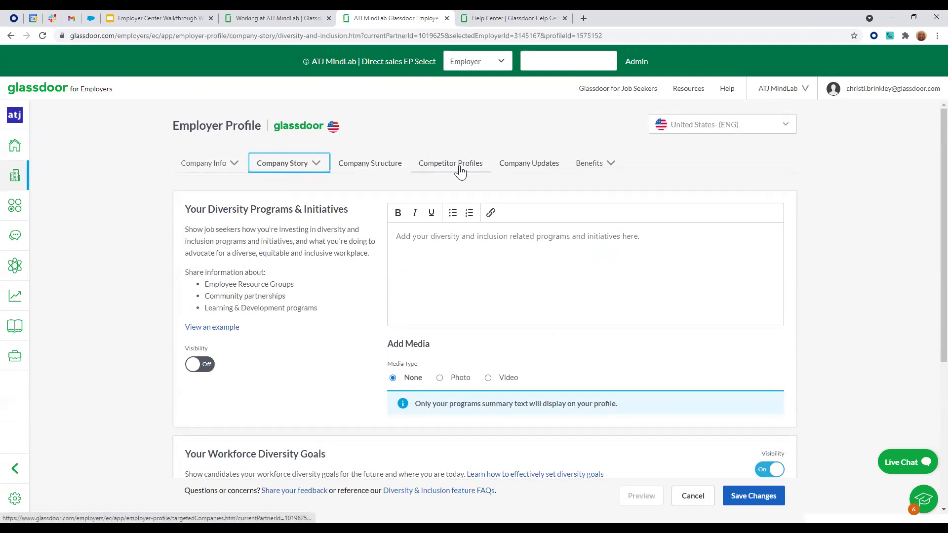
# - View the divisions on the Company Structure page, and open Competitor Profiles to examine the Your Selected Competitors form
pyautogui.click(387, 173)
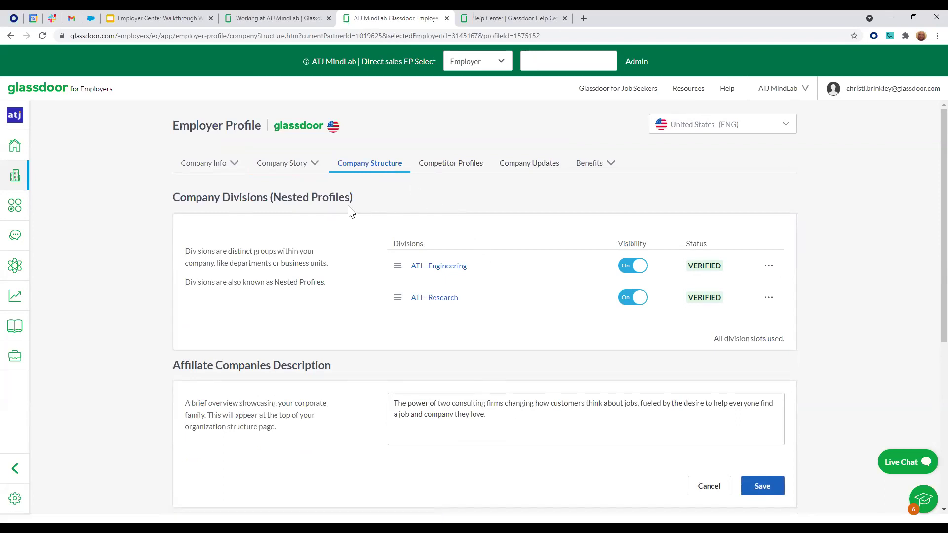
pyautogui.click(450, 168)
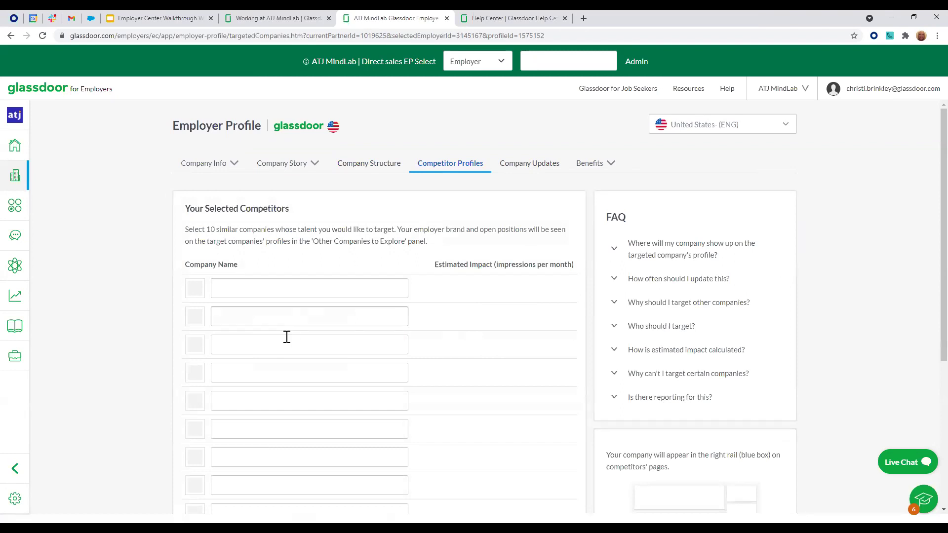
pyautogui.scroll(-2, 378, 433)
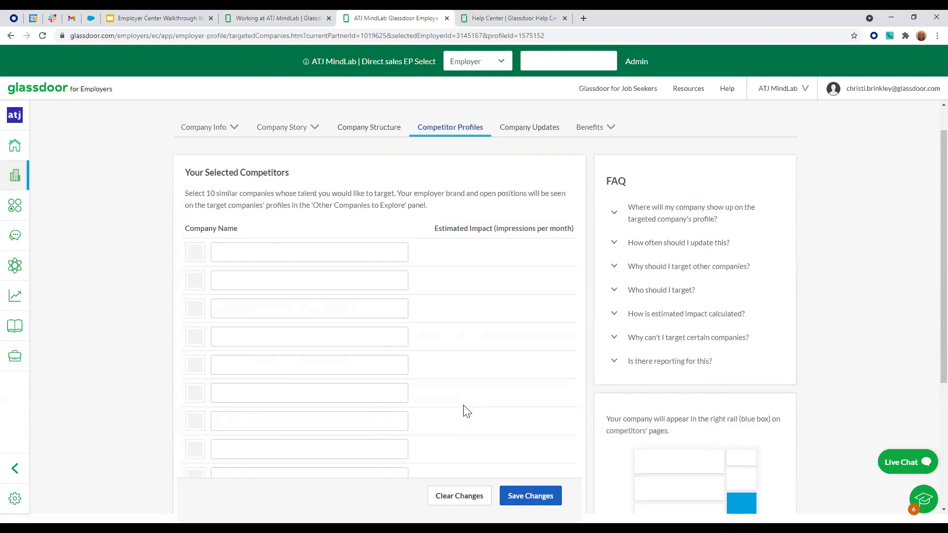
pyautogui.scroll(2, 254, 430)
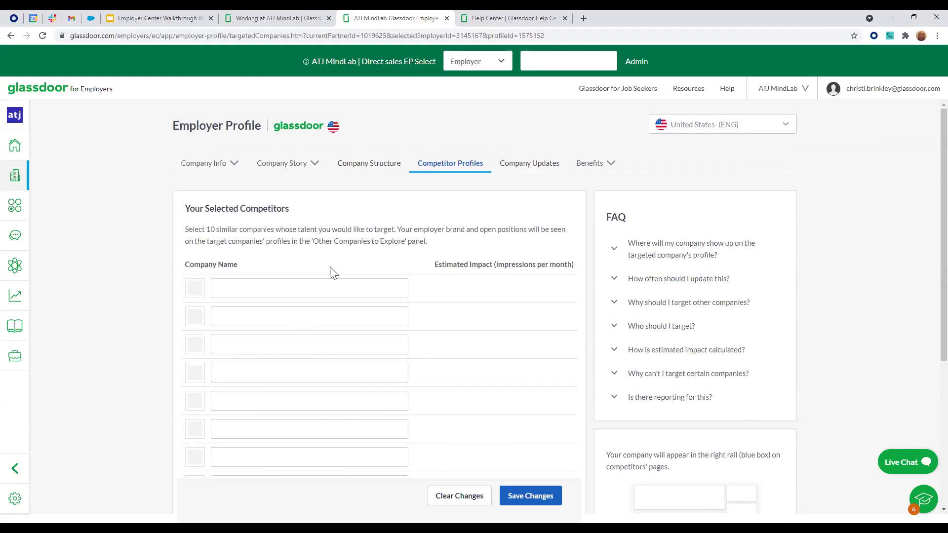
# - Try to target Meta as the first selected competitor and clear the company name
pyautogui.click(316, 288)
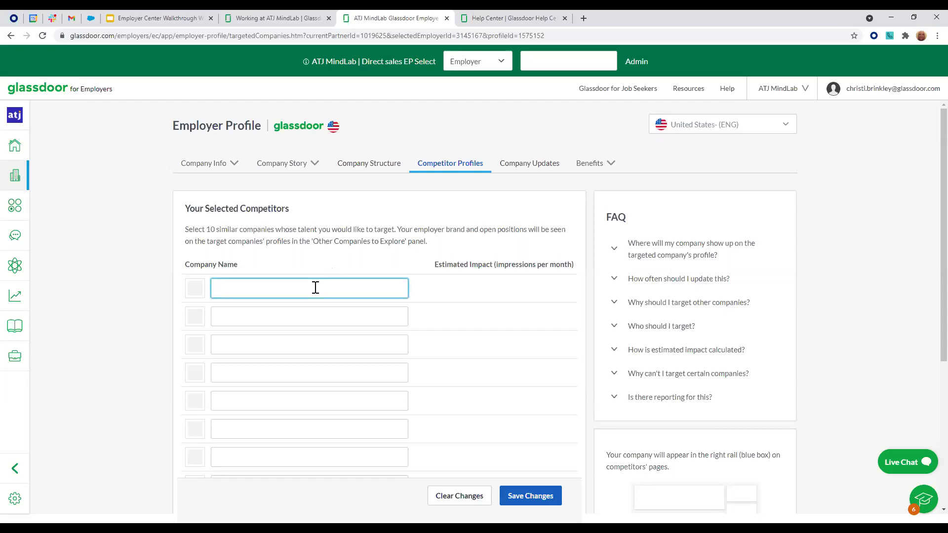
pyautogui.write('meta')
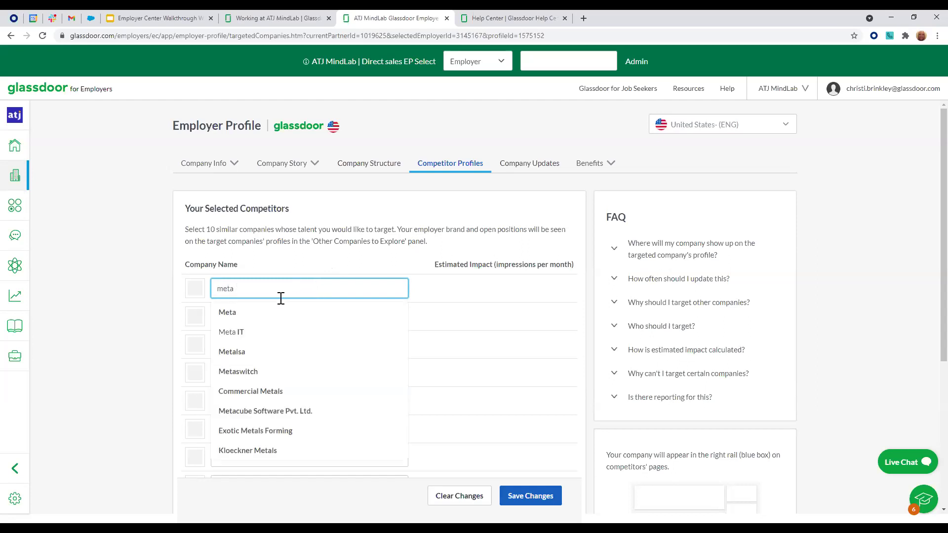
pyautogui.click(269, 310)
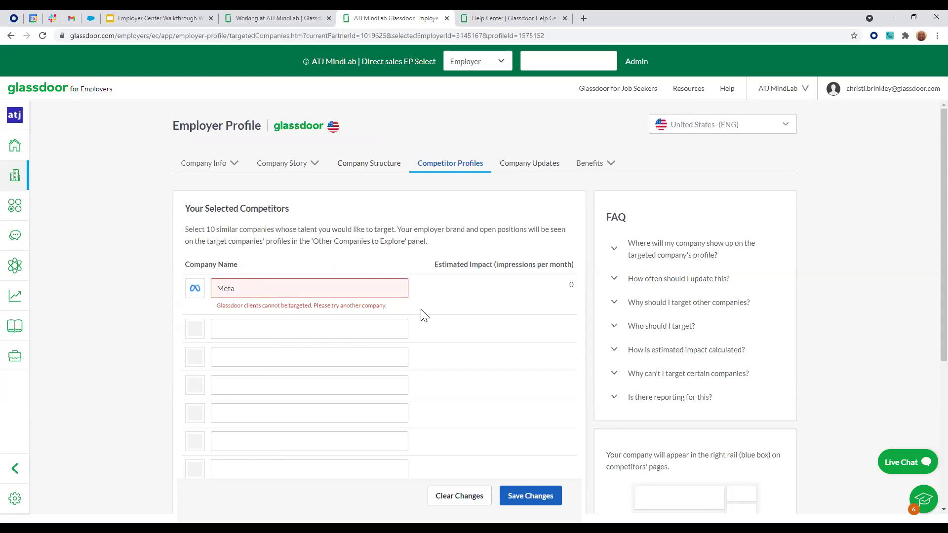
pyautogui.click(192, 288)
pyautogui.hotkey('ctrl', 'a')
pyautogui.press('BackSpace')
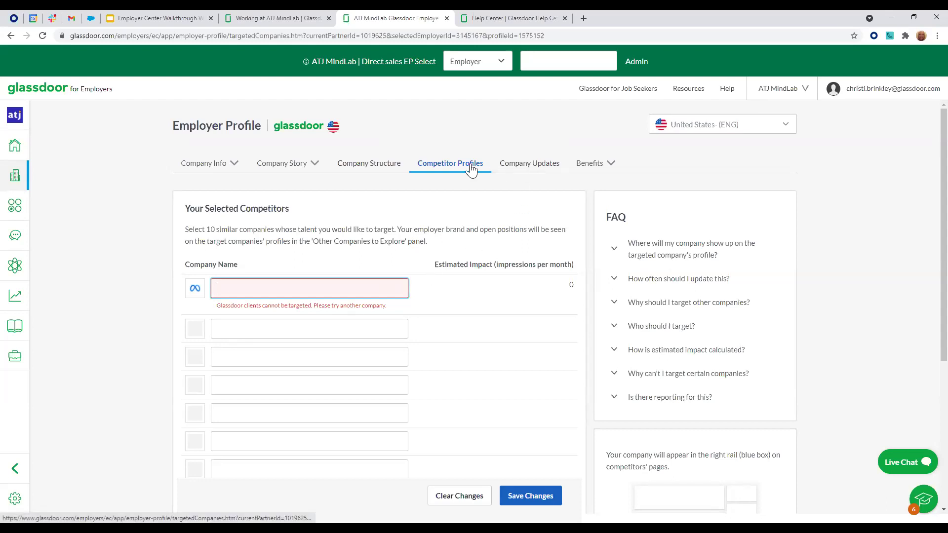
# - Open the Company Updates page and view the profiles available for a new company update
pyautogui.click(531, 168)
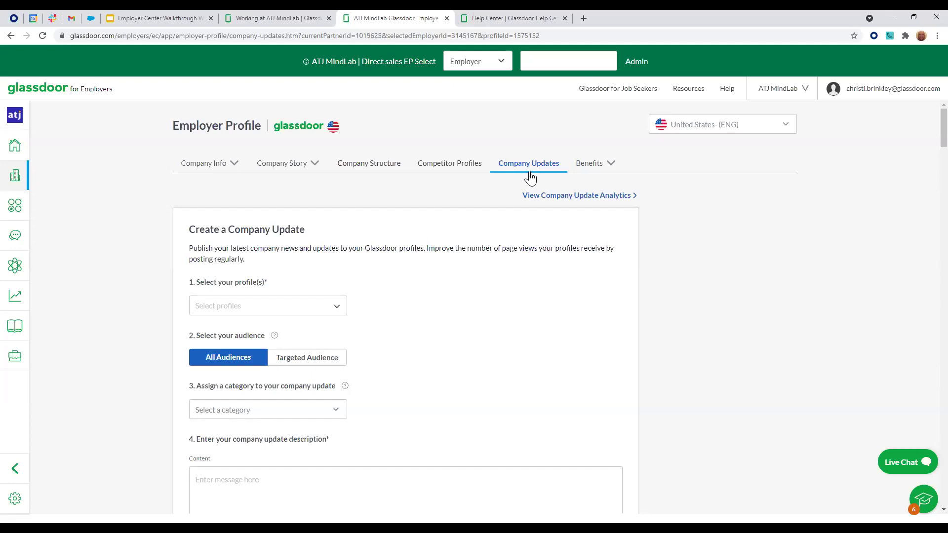
pyautogui.scroll(-4, 499, 235)
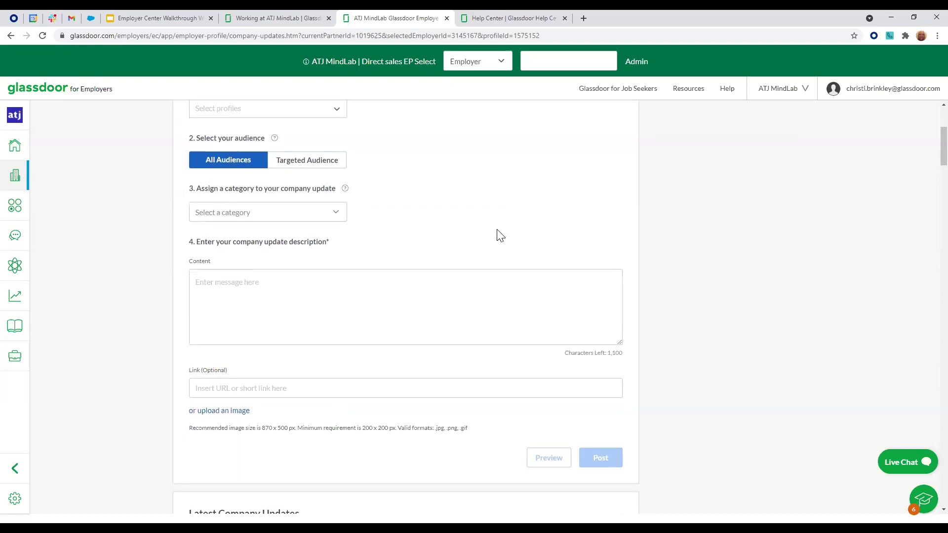
pyautogui.scroll(2, 502, 236)
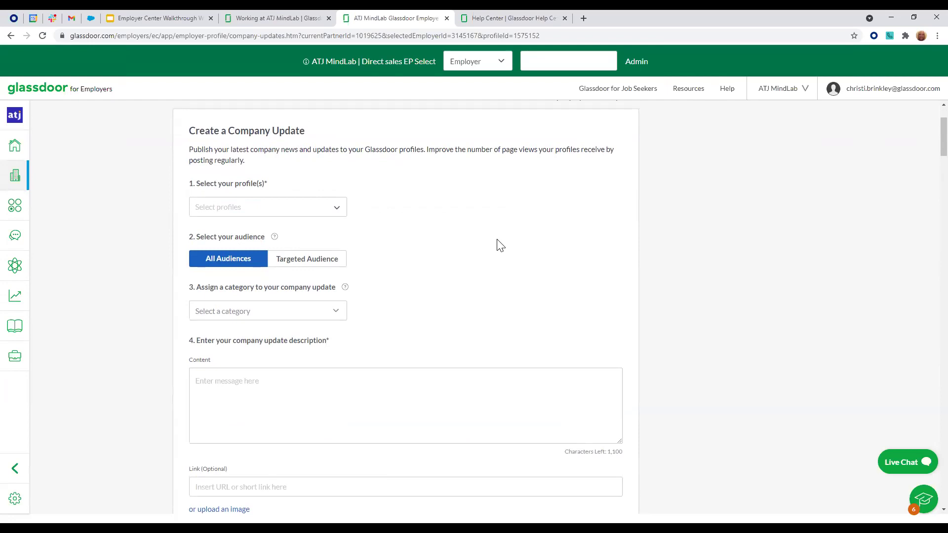
pyautogui.click(330, 216)
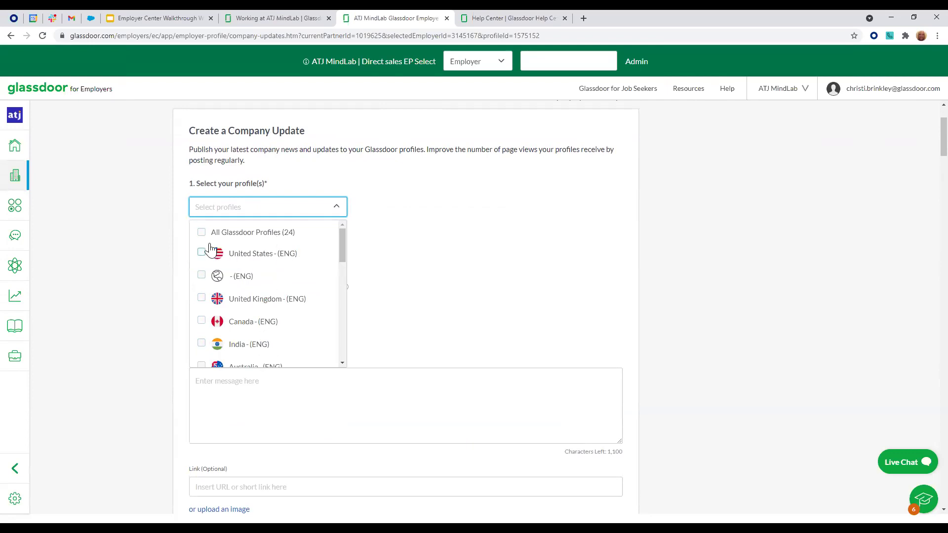
pyautogui.click(384, 203)
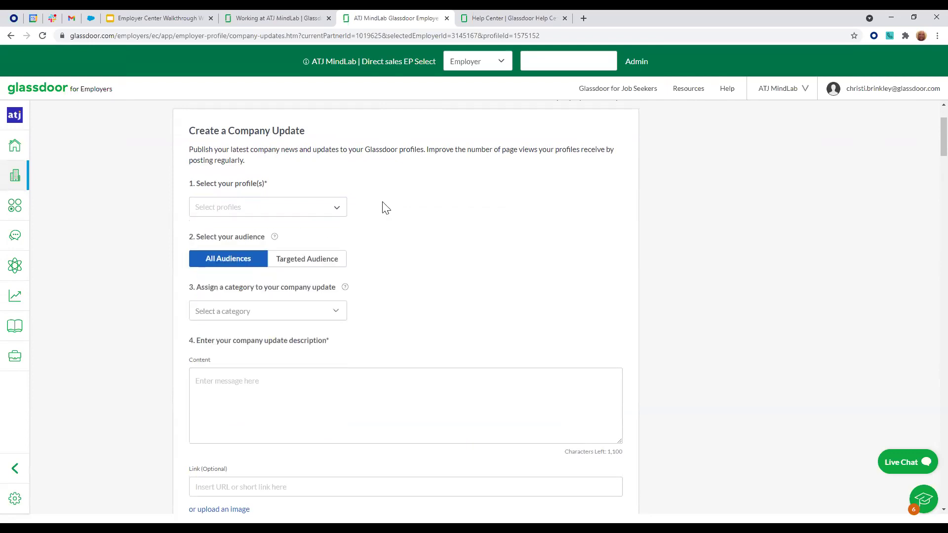
# - Look through the category options for the company update without choosing one
pyautogui.scroll(-1, 404, 294)
pyautogui.click(318, 267)
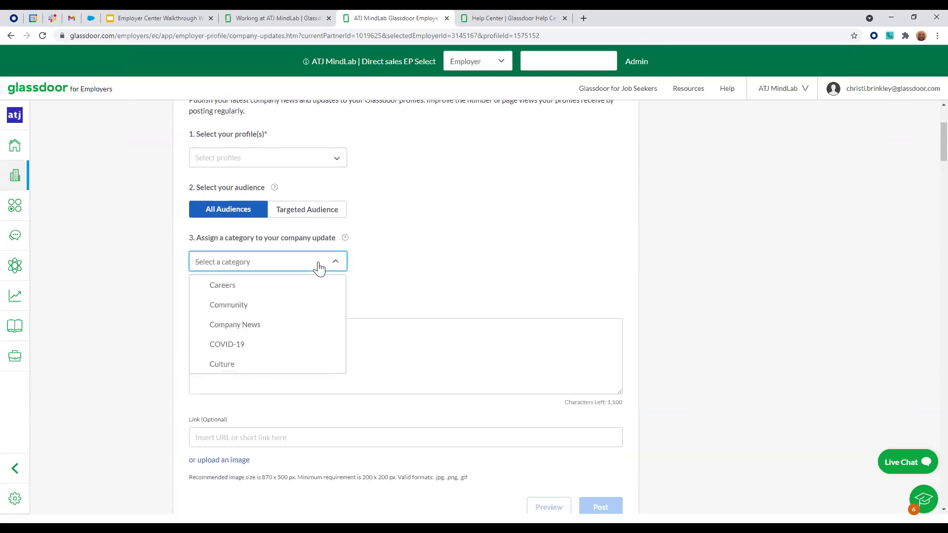
pyautogui.scroll(-2, 267, 302)
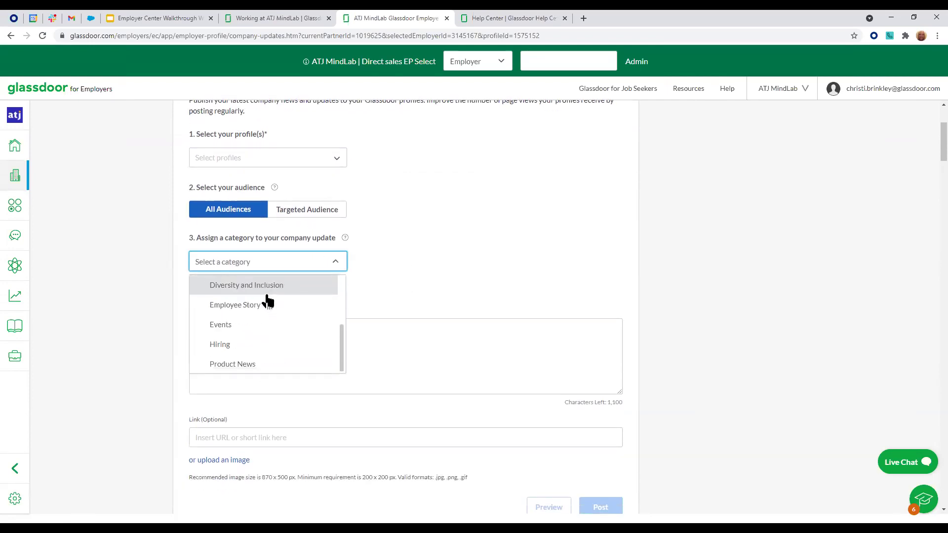
pyautogui.scroll(1, 278, 335)
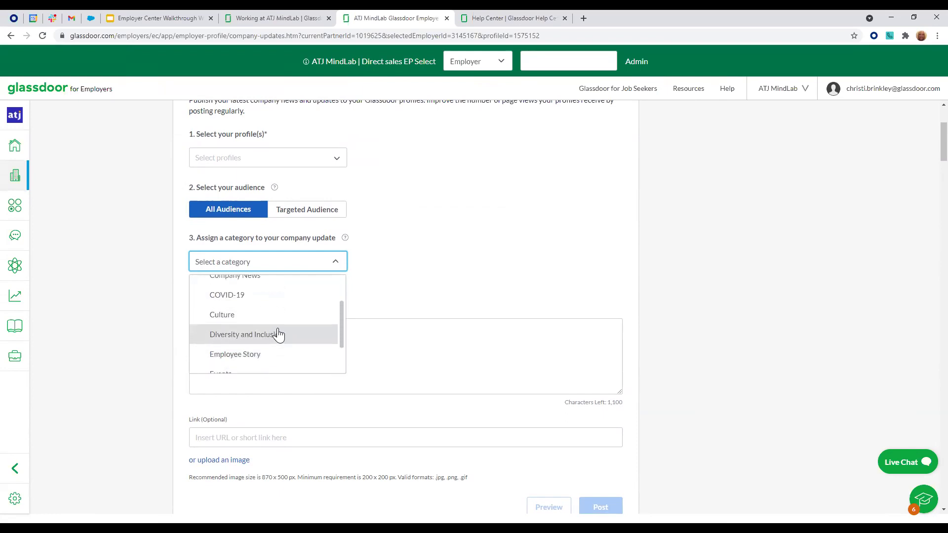
pyautogui.scroll(-1, 277, 331)
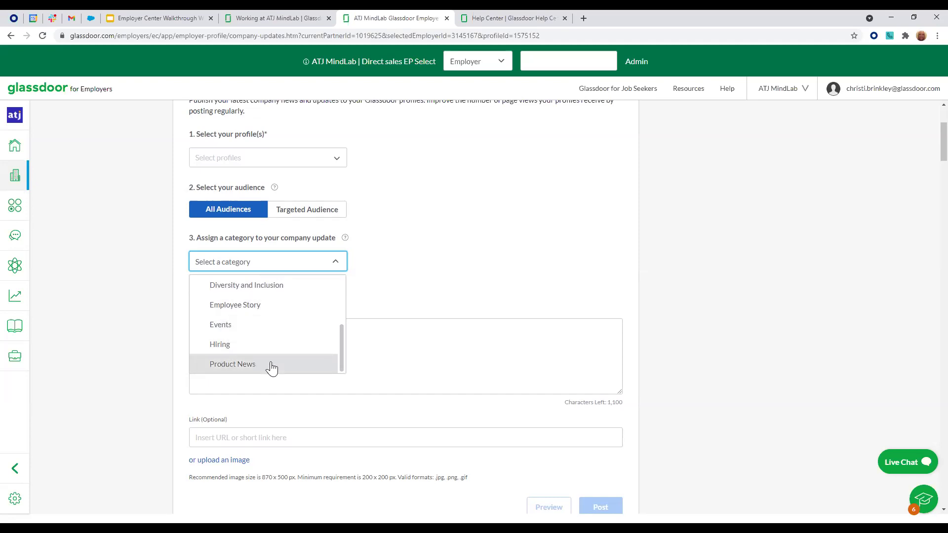
pyautogui.scroll(3, 276, 321)
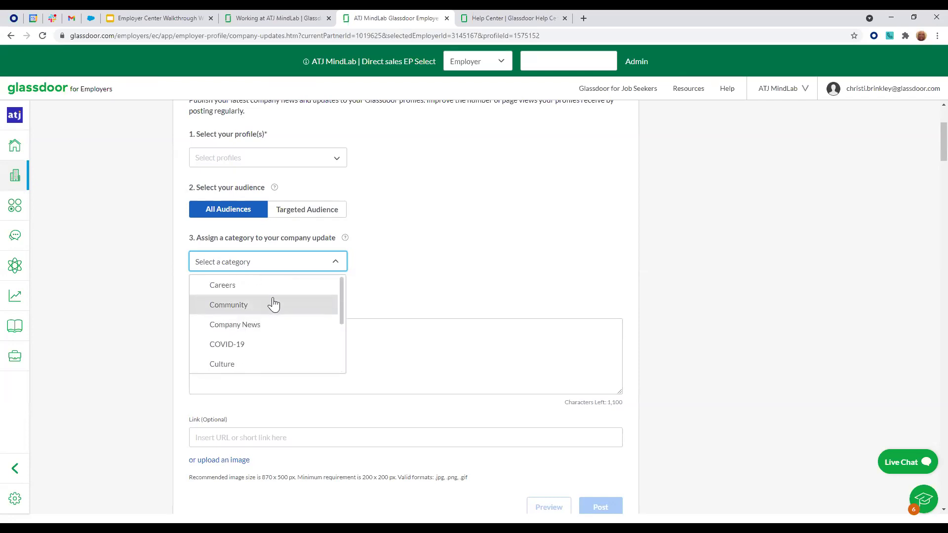
pyautogui.click(385, 285)
# - Examine the company update's content, link and image upload fields, and highlight the image size and format requirements
pyautogui.click(280, 350)
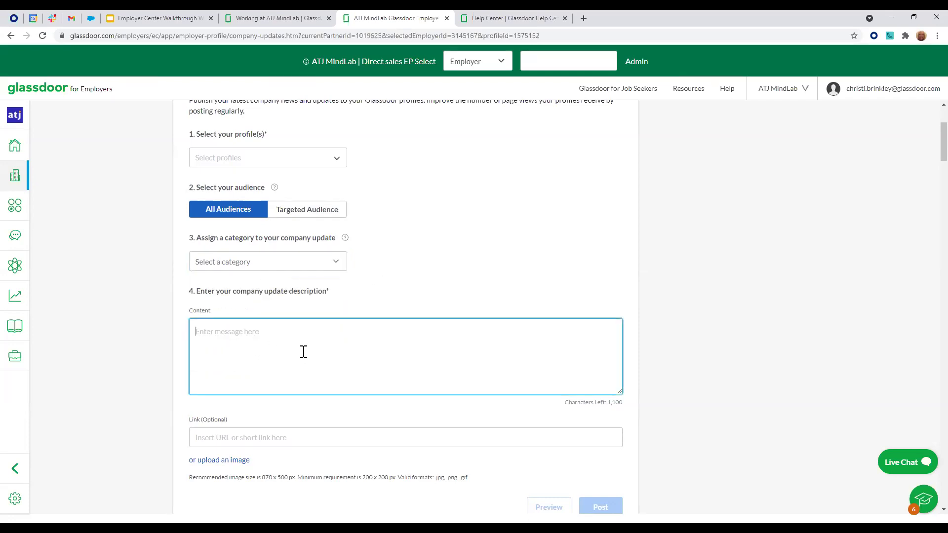
pyautogui.scroll(-2, 304, 352)
pyautogui.click(246, 340)
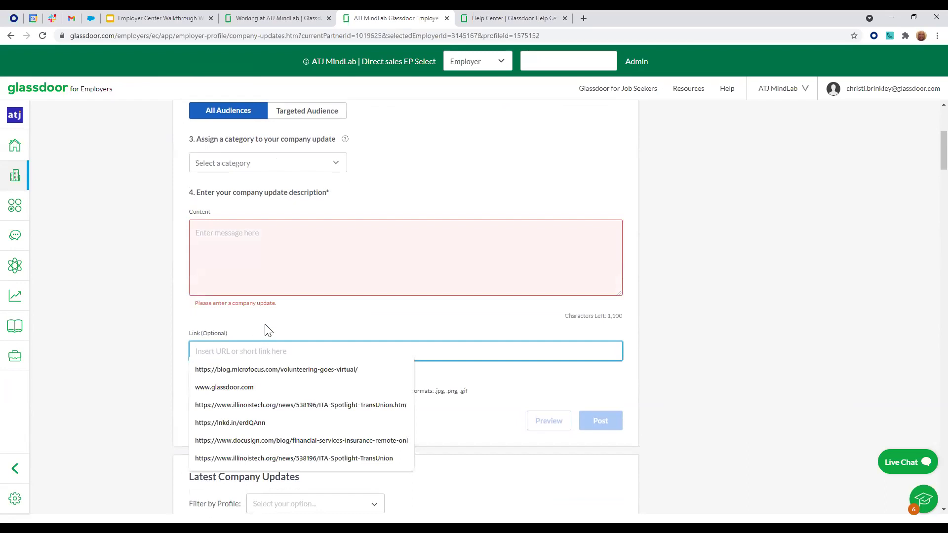
pyautogui.scroll(-2, 295, 275)
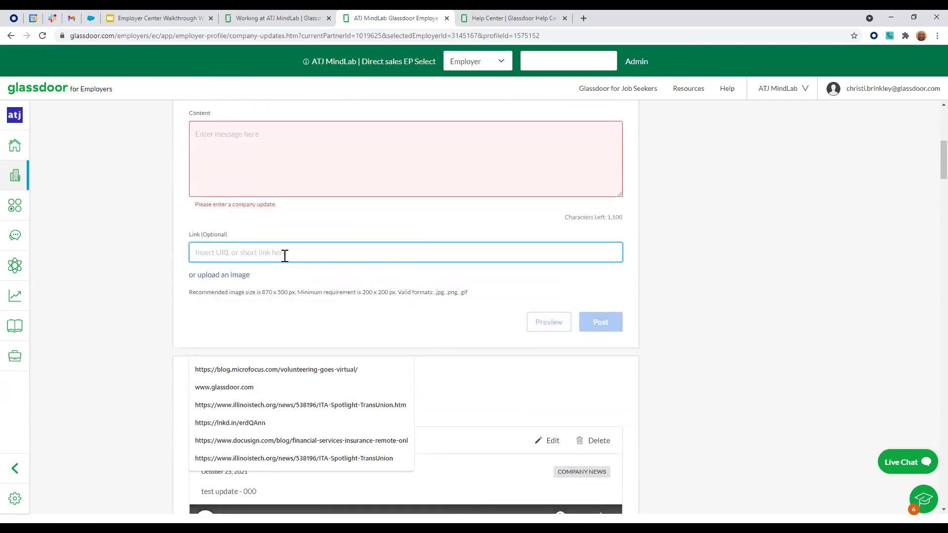
pyautogui.click(491, 285)
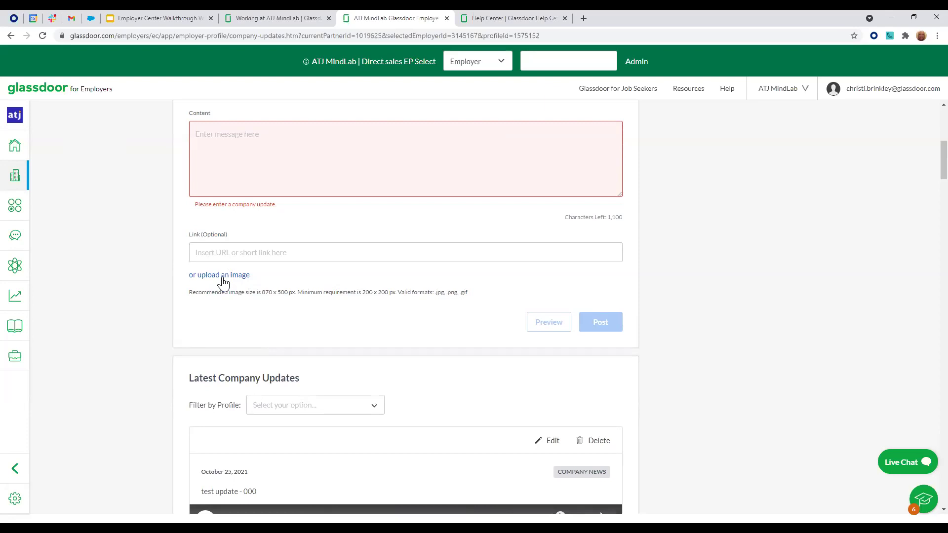
pyautogui.moveTo(188, 298); pyautogui.dragTo(465, 294)
pyautogui.click(550, 322)
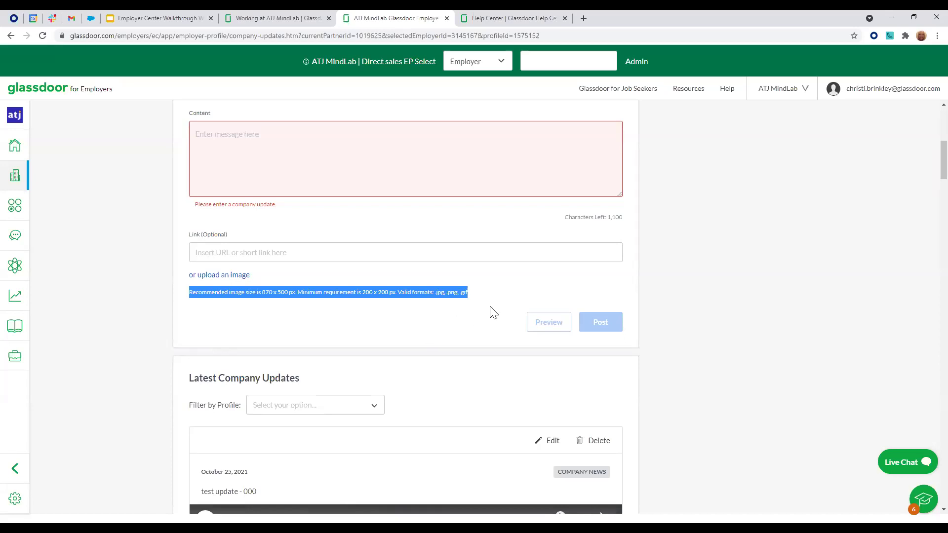
# - Open the Benefits details page and examine the benefits summary text and its photo and video media options
pyautogui.scroll(7, 493, 311)
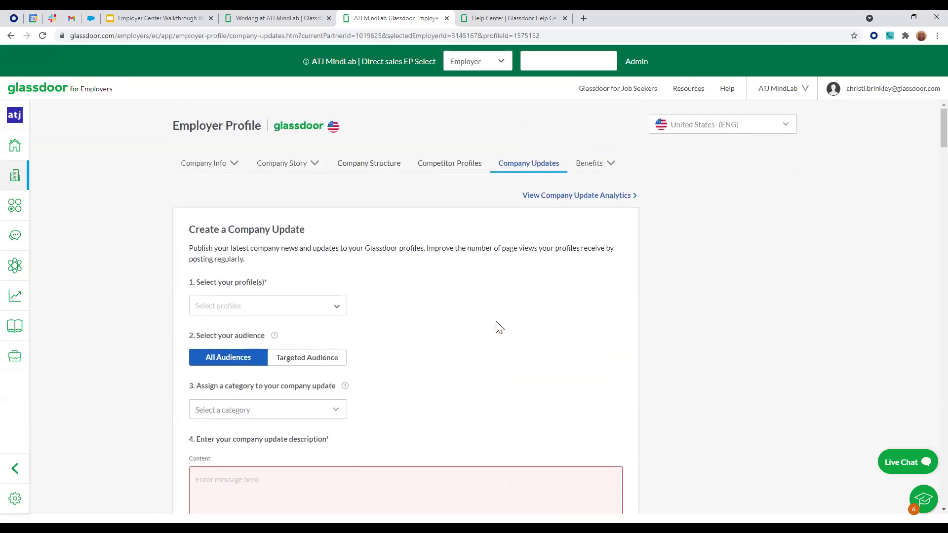
pyautogui.click(580, 168)
pyautogui.click(580, 168)
pyautogui.click(597, 168)
pyautogui.click(594, 183)
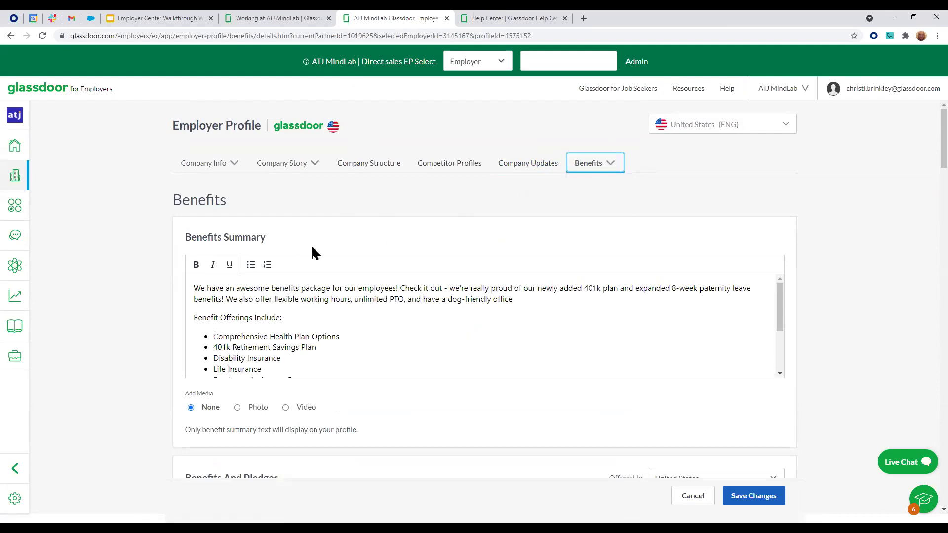
pyautogui.scroll(-3, 421, 350)
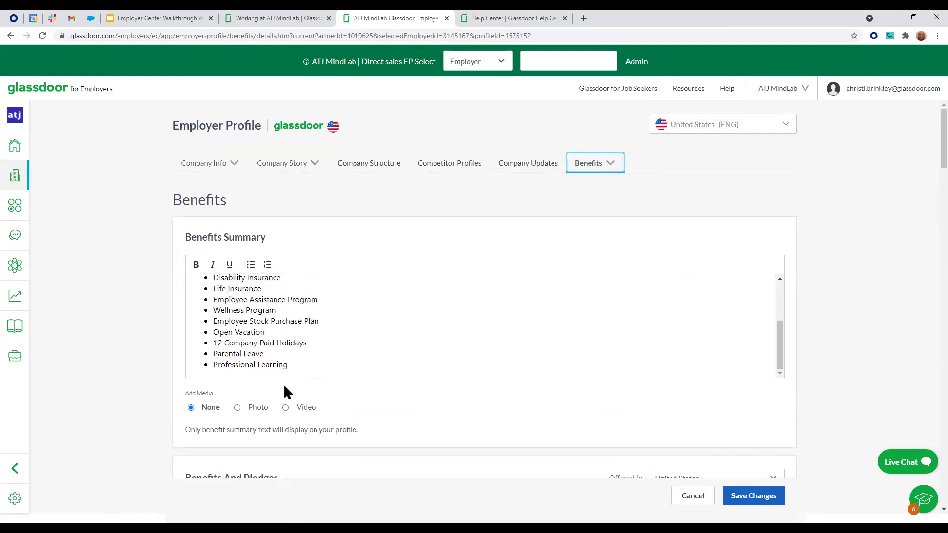
pyautogui.scroll(-1, 454, 392)
pyautogui.scroll(-2, 471, 375)
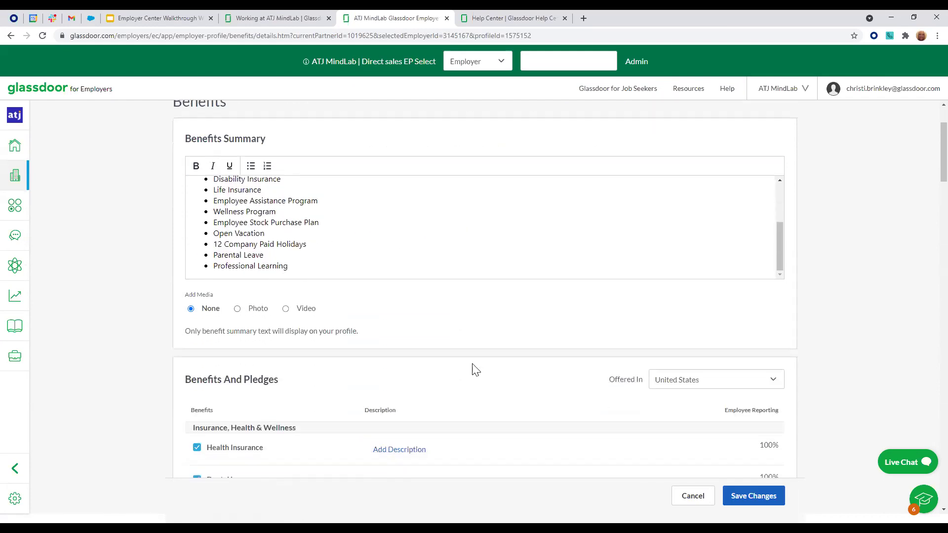
# - Examine the Benefits And Pledges checklist for the United States, from the insurance benefits down to the company pledges and the save option
pyautogui.scroll(-3, 494, 355)
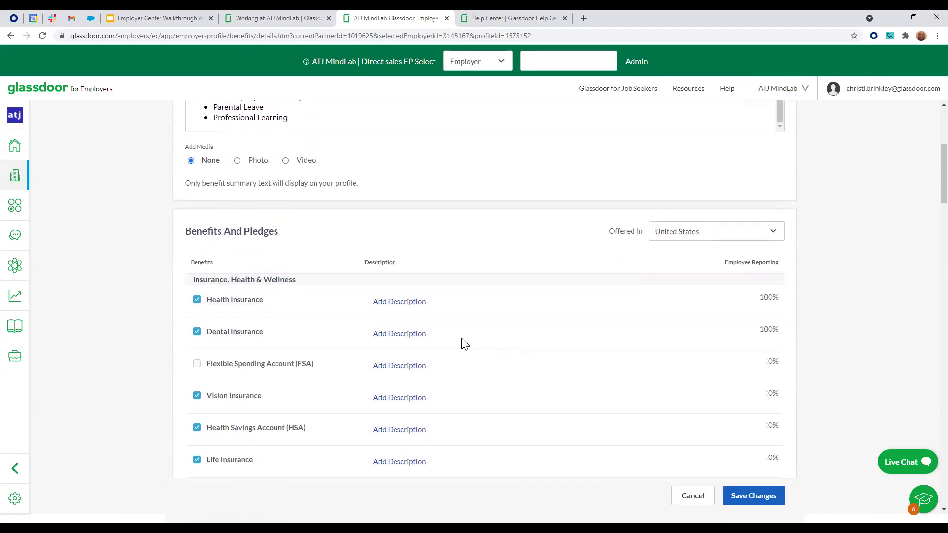
pyautogui.scroll(-8, 203, 307)
pyautogui.scroll(-1, 247, 252)
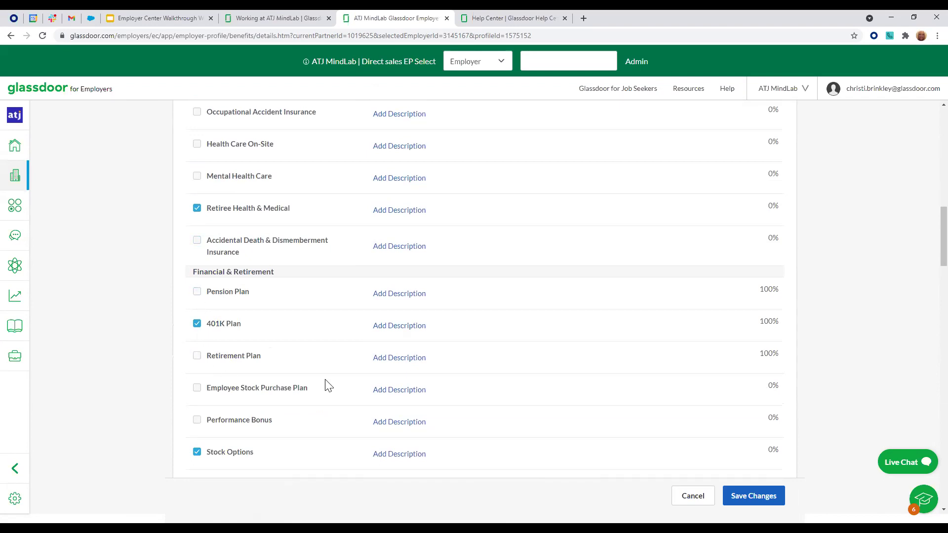
pyautogui.scroll(-1, 277, 352)
pyautogui.scroll(-2, 275, 351)
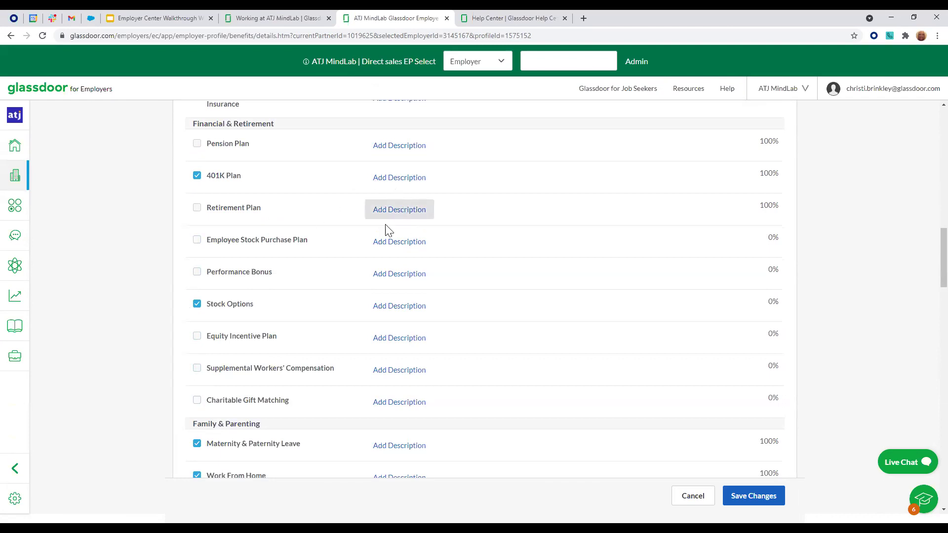
pyautogui.scroll(4, 390, 228)
pyautogui.scroll(-10, 383, 236)
pyautogui.scroll(-20, 377, 255)
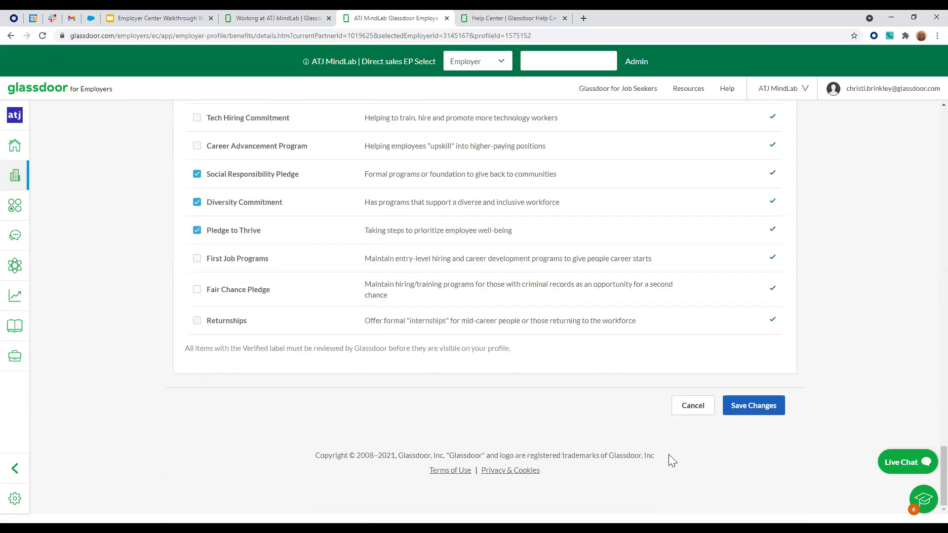
pyautogui.click(763, 412)
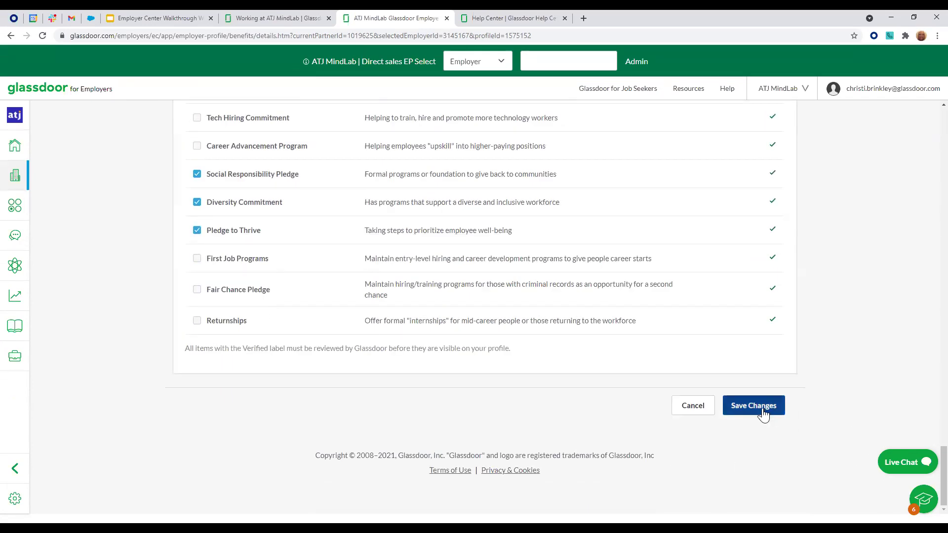
# - Open the Work From Home benefits page and examine its policy and its programs and initiatives sections
pyautogui.scroll(15, 874, 343)
pyautogui.scroll(15, 862, 343)
pyautogui.click(590, 165)
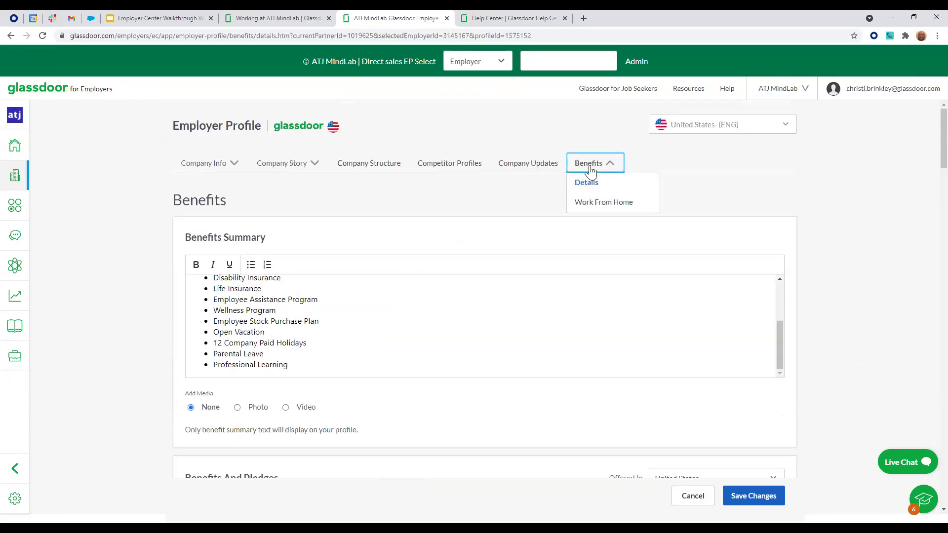
pyautogui.click(587, 207)
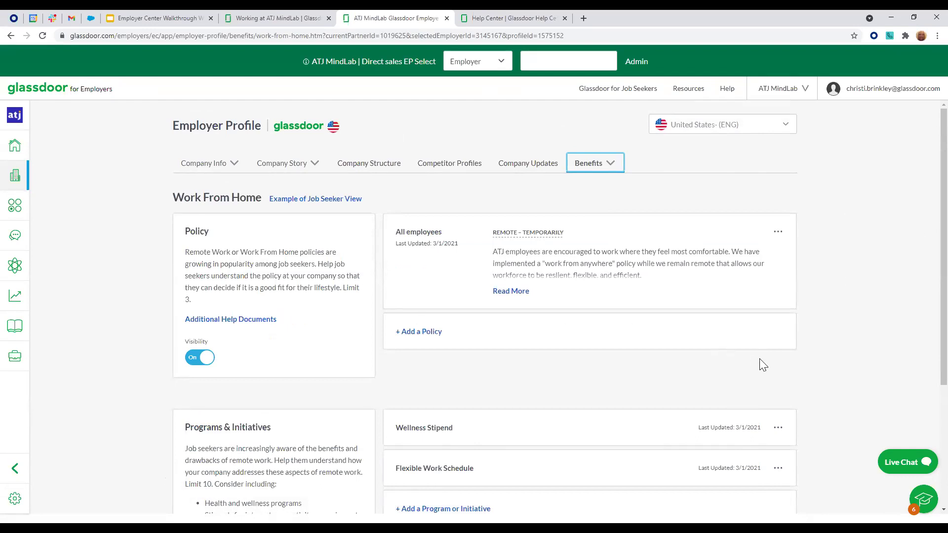
pyautogui.scroll(-4, 764, 353)
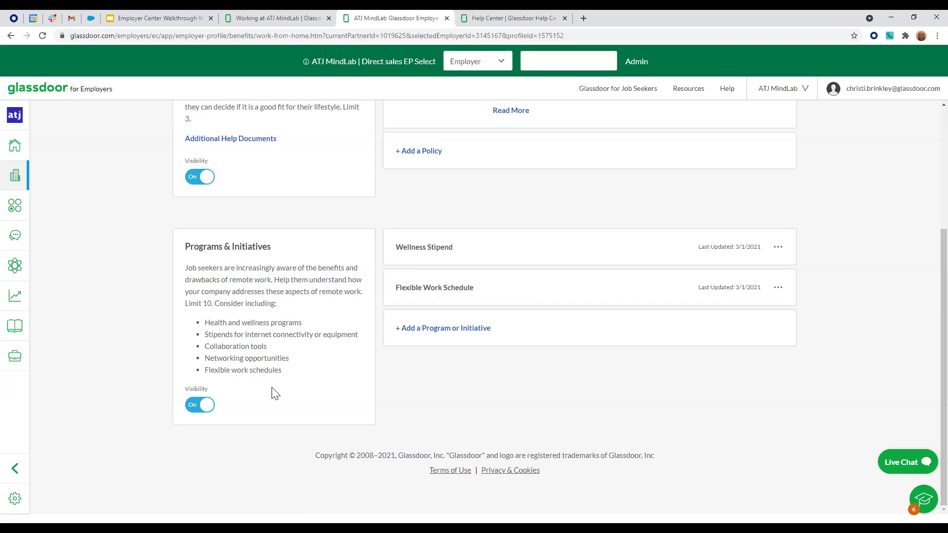
pyautogui.scroll(4, 443, 371)
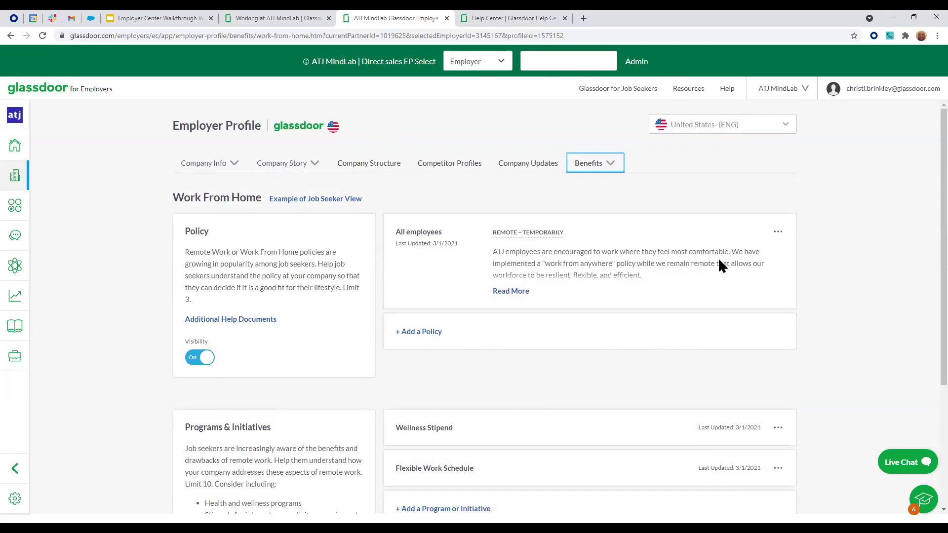
# - Open Community Reviews and look through the employee reviews, including their options for responding, embedding and featuring
pyautogui.click(598, 167)
pyautogui.moveTo(25, 165)
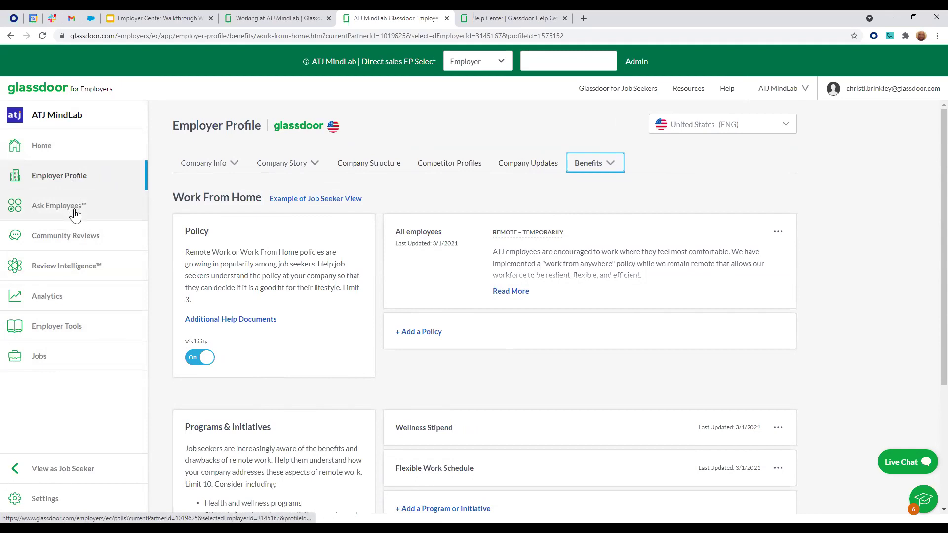
pyautogui.click(77, 154)
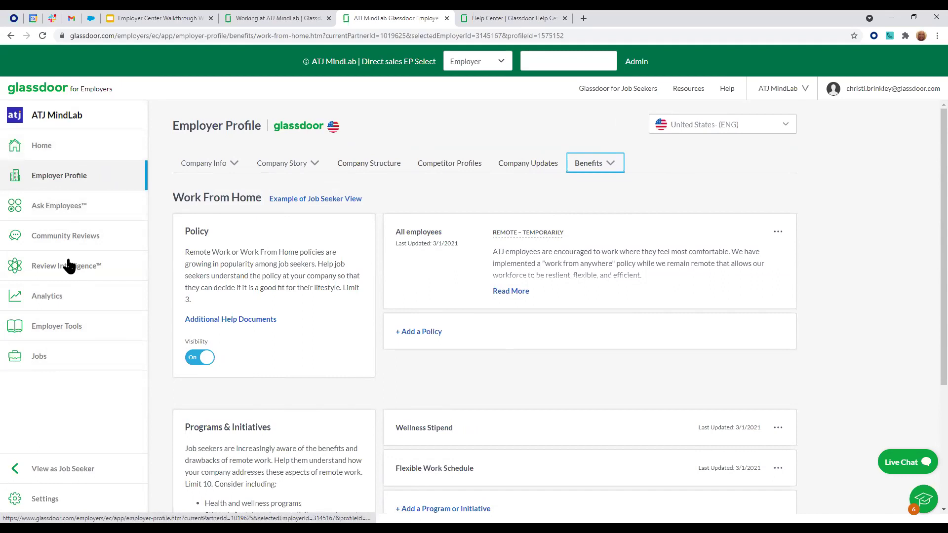
pyautogui.click(77, 246)
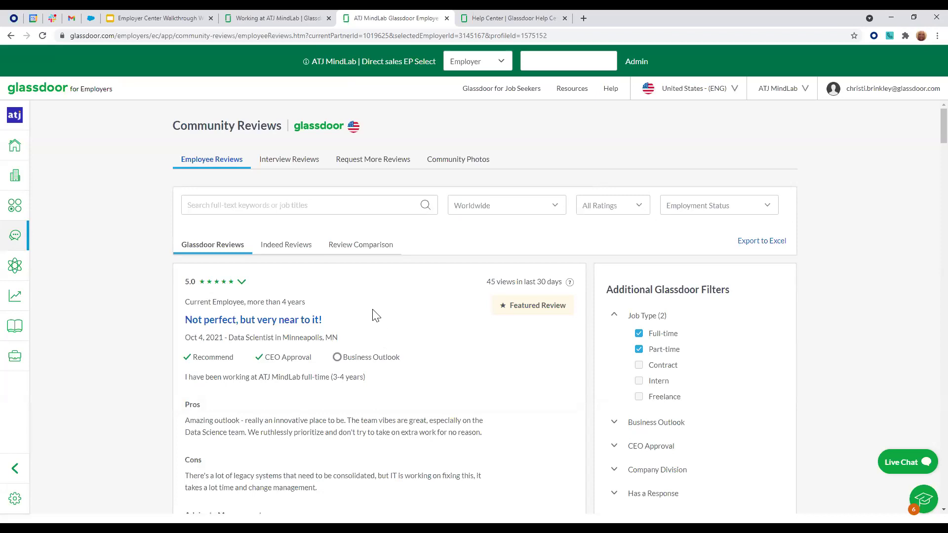
pyautogui.scroll(-1, 378, 311)
pyautogui.scroll(-6, 382, 284)
pyautogui.scroll(-9, 386, 280)
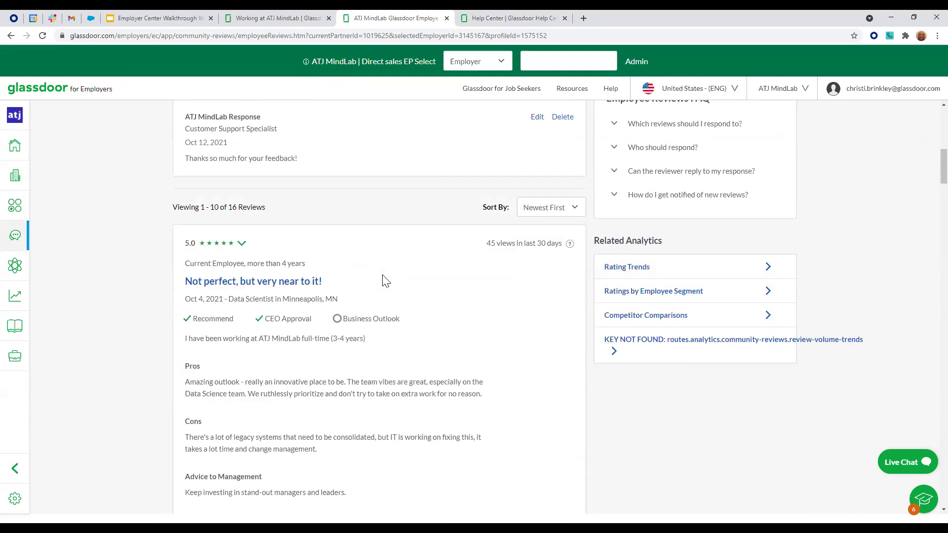
pyautogui.scroll(-2, 380, 283)
pyautogui.scroll(2, 372, 286)
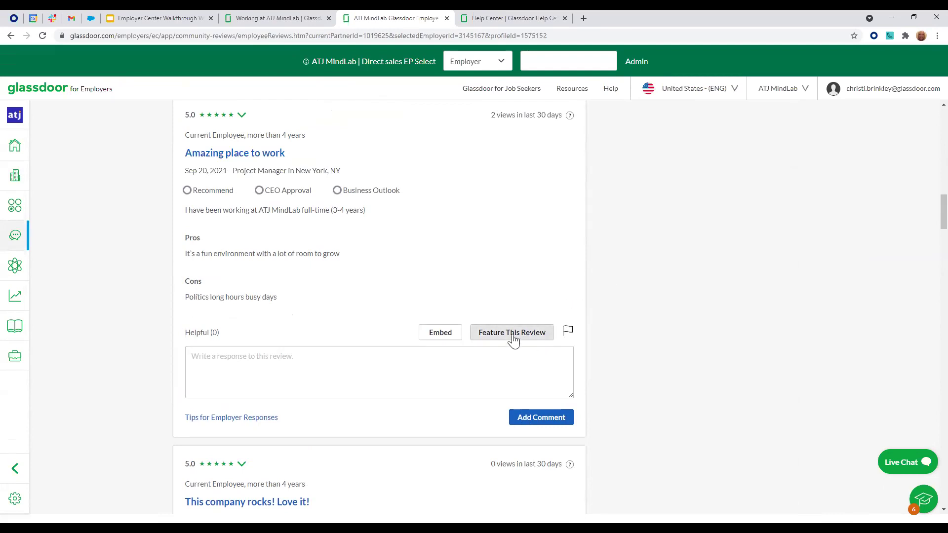
pyautogui.scroll(5, 524, 313)
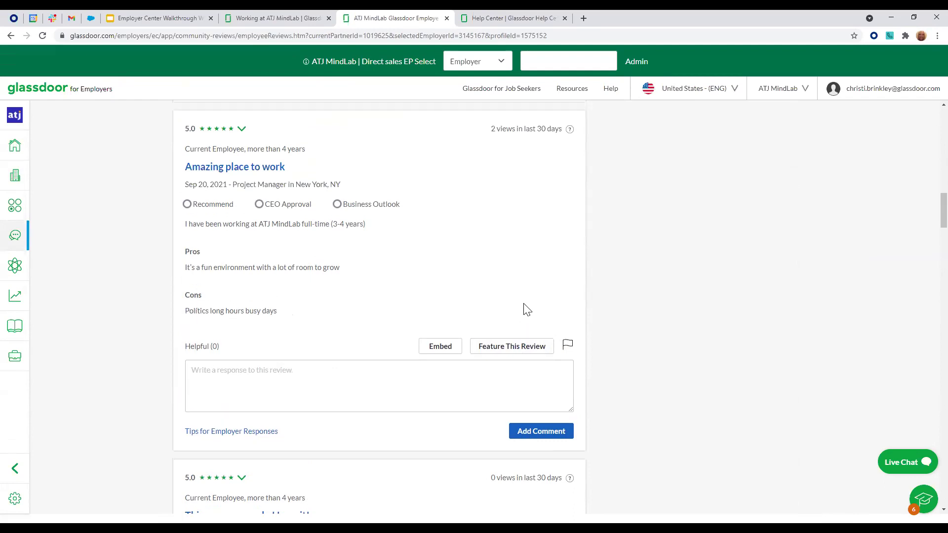
pyautogui.scroll(10, 527, 309)
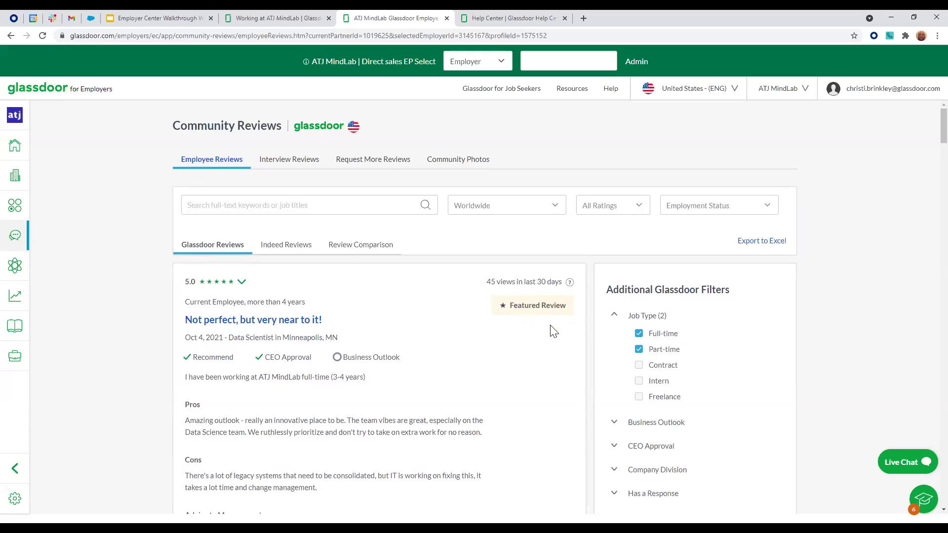
# - Examine the featured-review control on the featured employee review "Not perfect, but very near to it!"
pyautogui.scroll(-1, 543, 339)
pyautogui.scroll(-2, 543, 340)
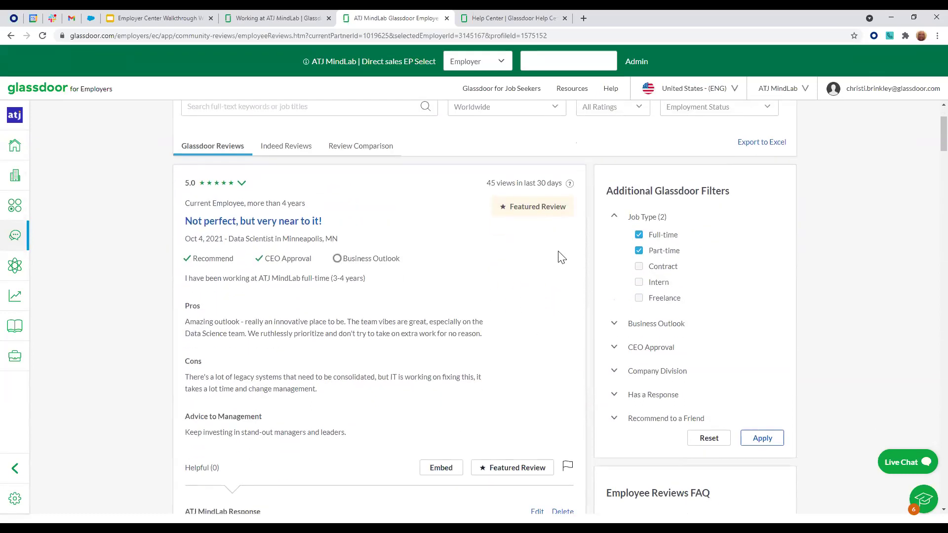
pyautogui.click(518, 474)
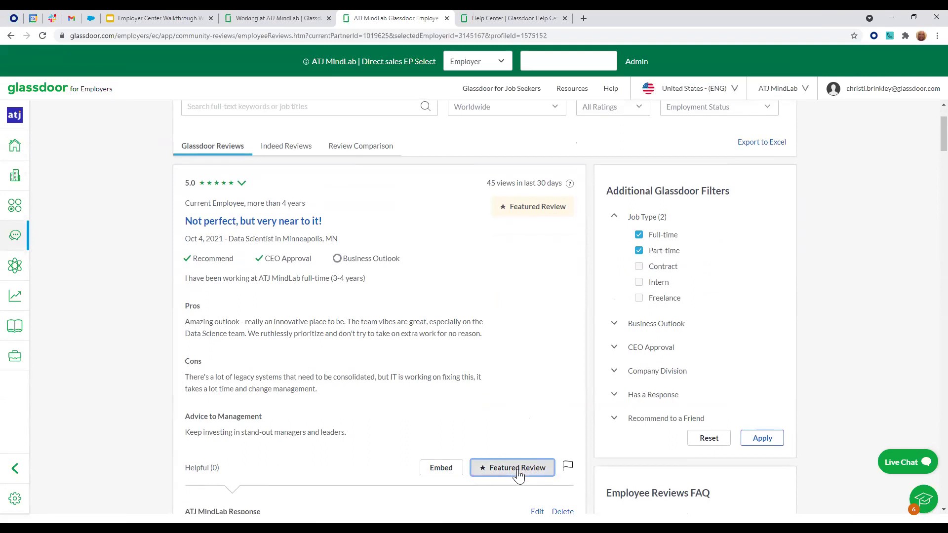
pyautogui.scroll(-3, 529, 395)
pyautogui.click(518, 349)
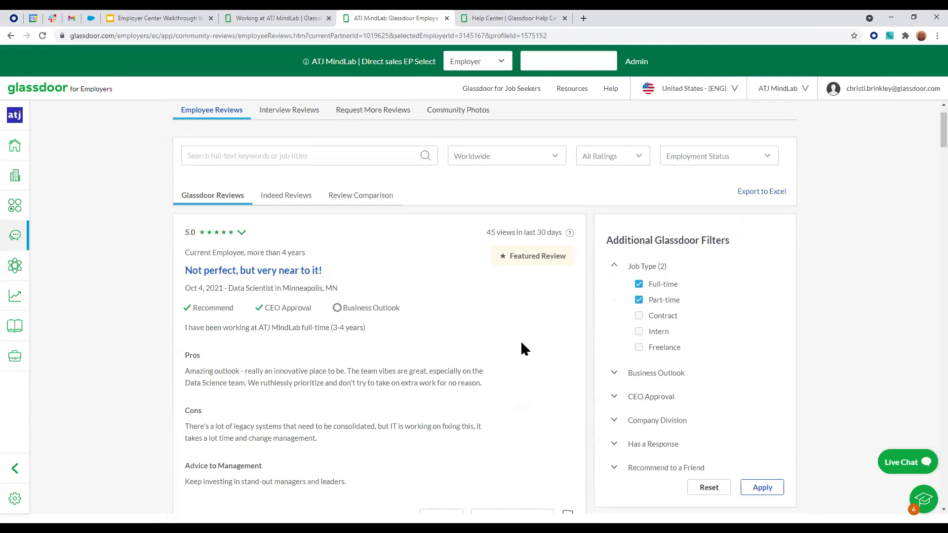
# - Examine the featured employee review's content, the employer response and the option to flag it as inappropriate
pyautogui.scroll(1, 525, 348)
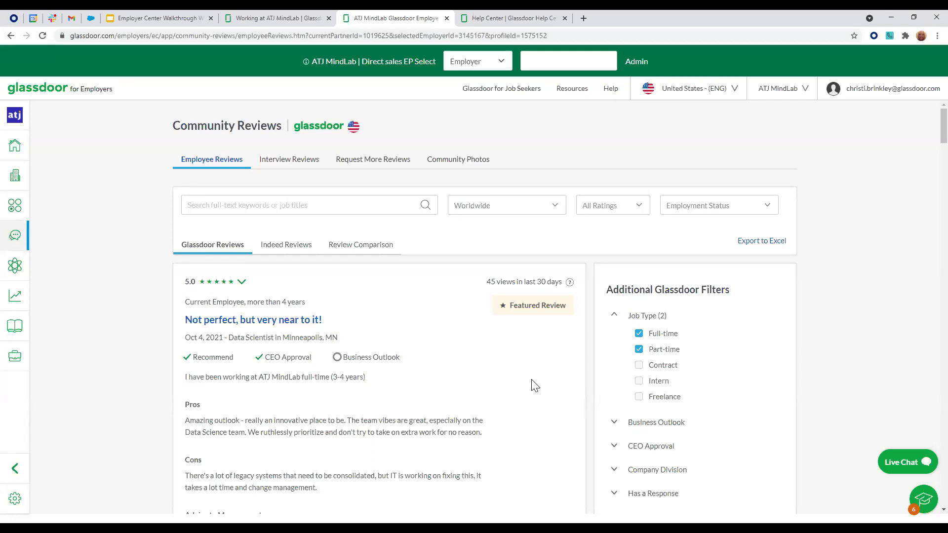
pyautogui.scroll(-1, 535, 380)
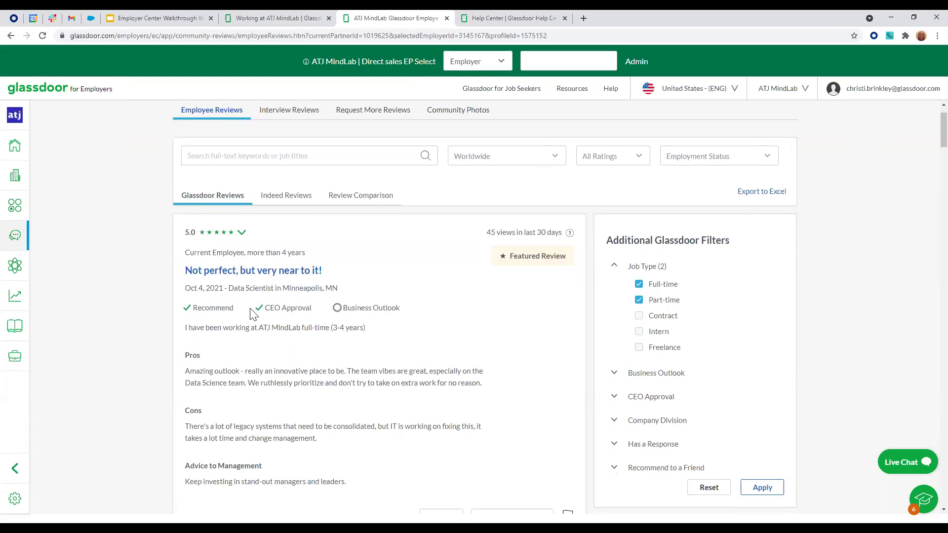
pyautogui.scroll(-1, 412, 350)
pyautogui.scroll(-1, 410, 349)
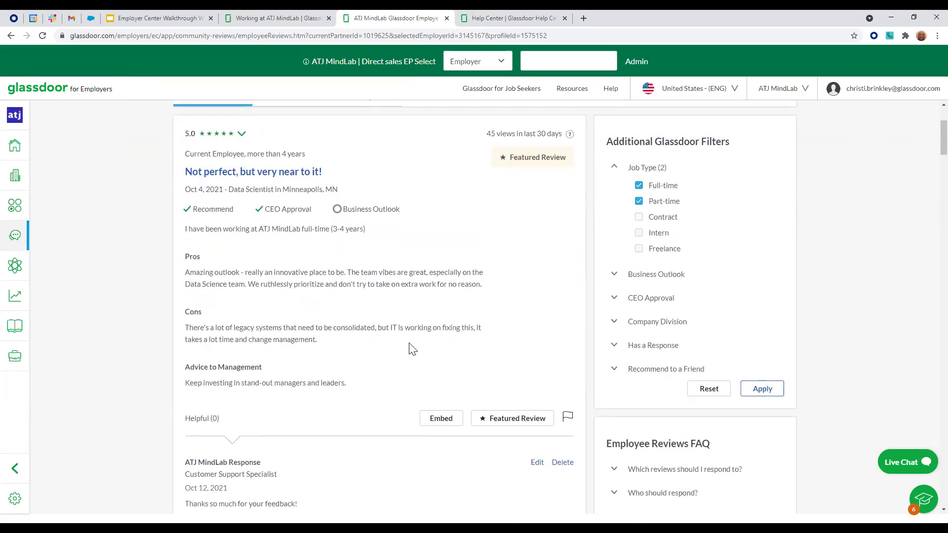
pyautogui.scroll(-1, 427, 316)
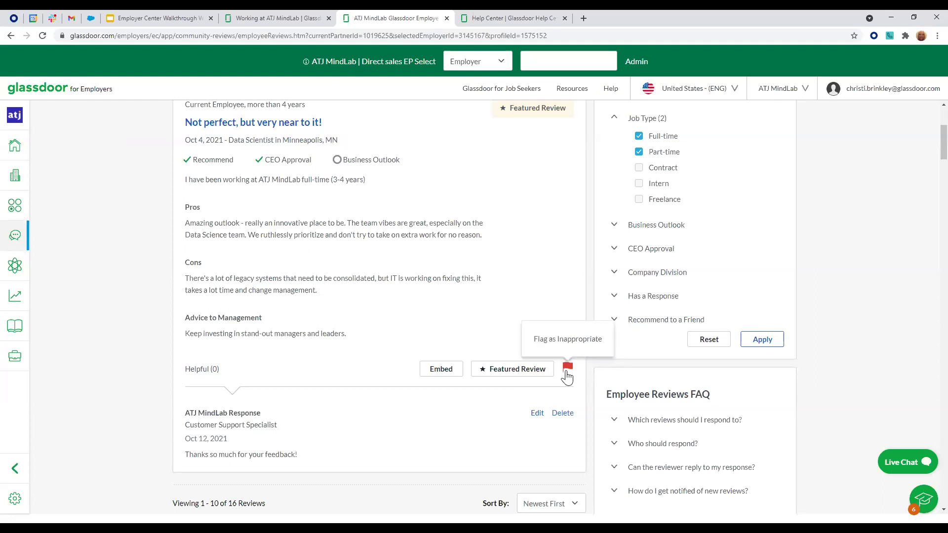
pyautogui.scroll(4, 524, 216)
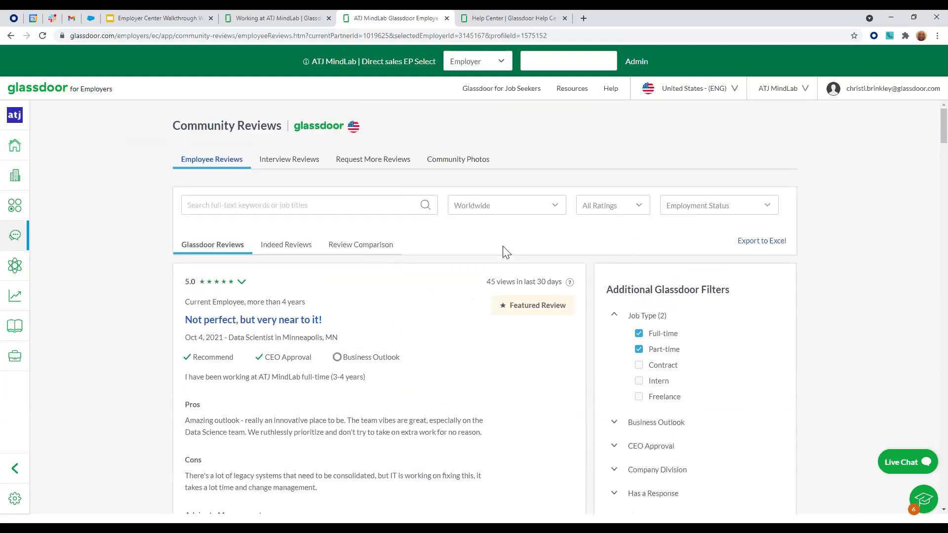
# - Open the Interview Reviews and examine the response, feature and flag options of the Customer Success Manager interview
pyautogui.click(274, 168)
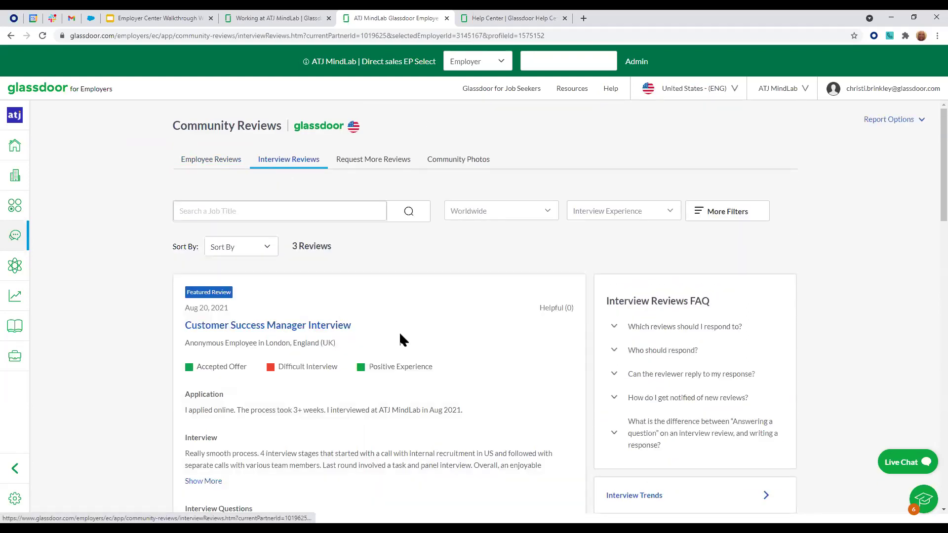
pyautogui.scroll(-5, 401, 339)
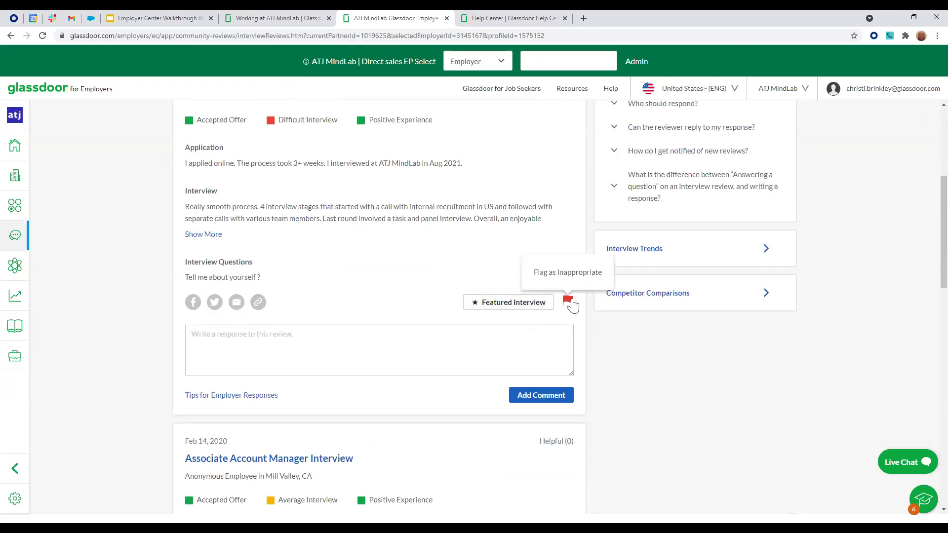
pyautogui.scroll(5, 310, 286)
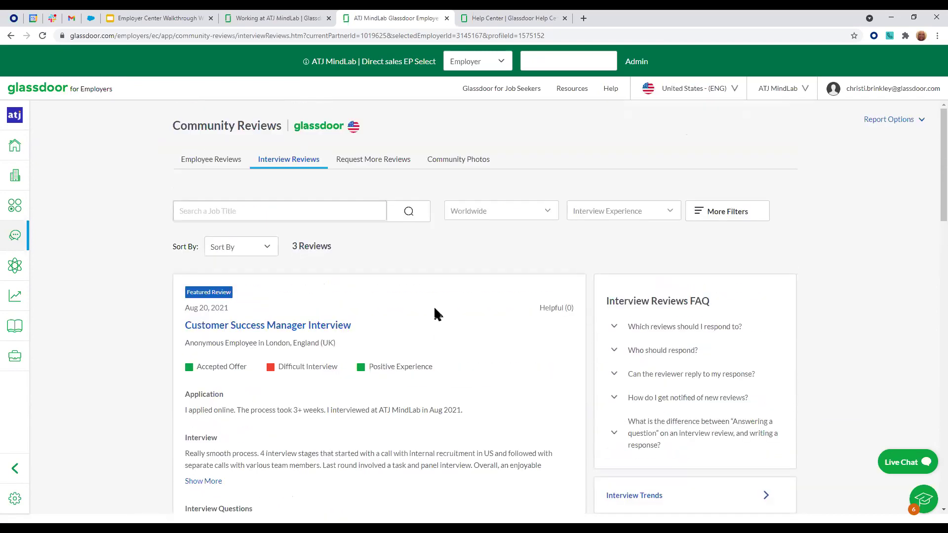
# - Open Request More Reviews and examine the Customized Emails form with its campaign, recipient, template and message fields
pyautogui.click(361, 163)
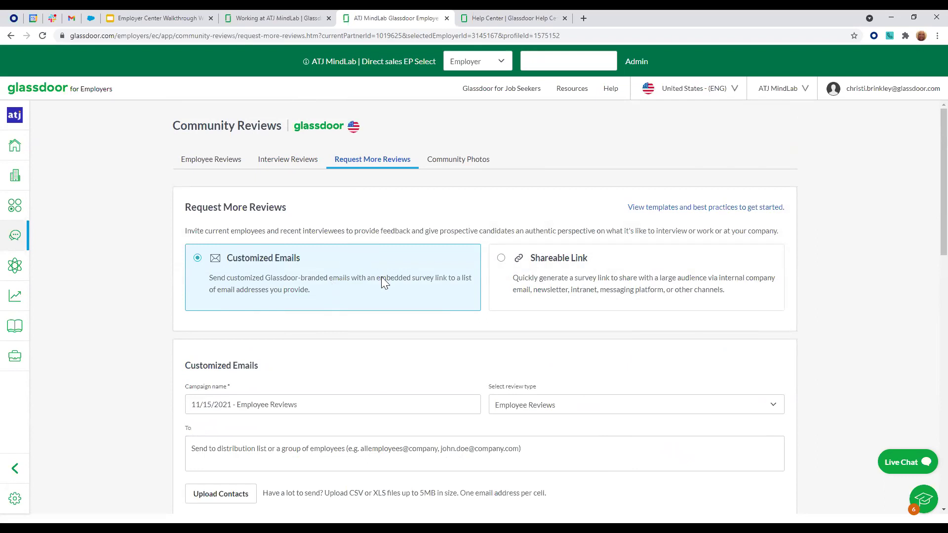
pyautogui.scroll(-5, 379, 275)
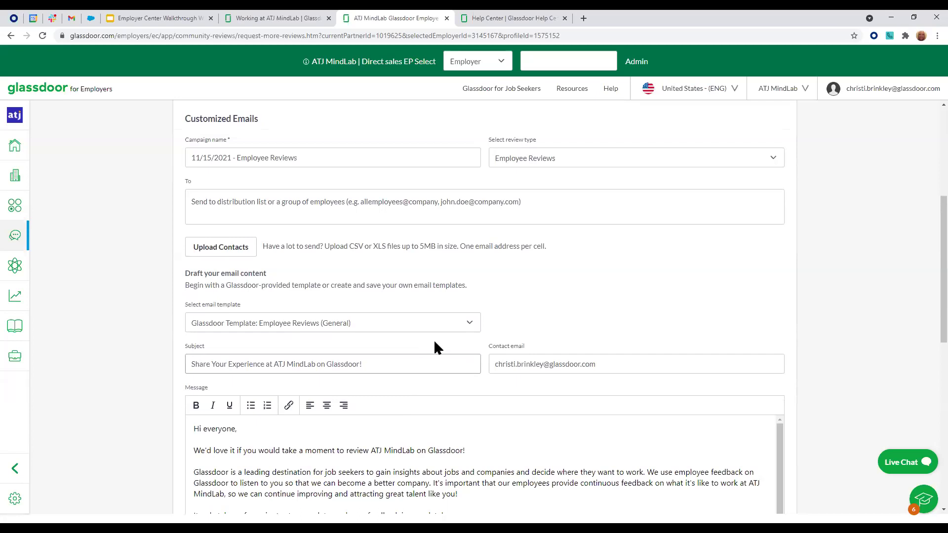
pyautogui.scroll(-1, 406, 481)
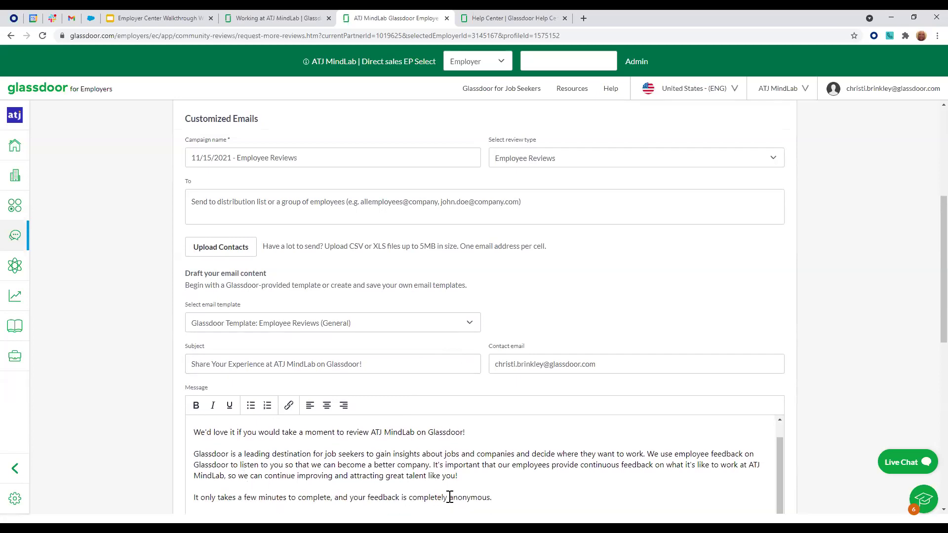
pyautogui.scroll(-1, 449, 499)
pyautogui.scroll(5, 451, 447)
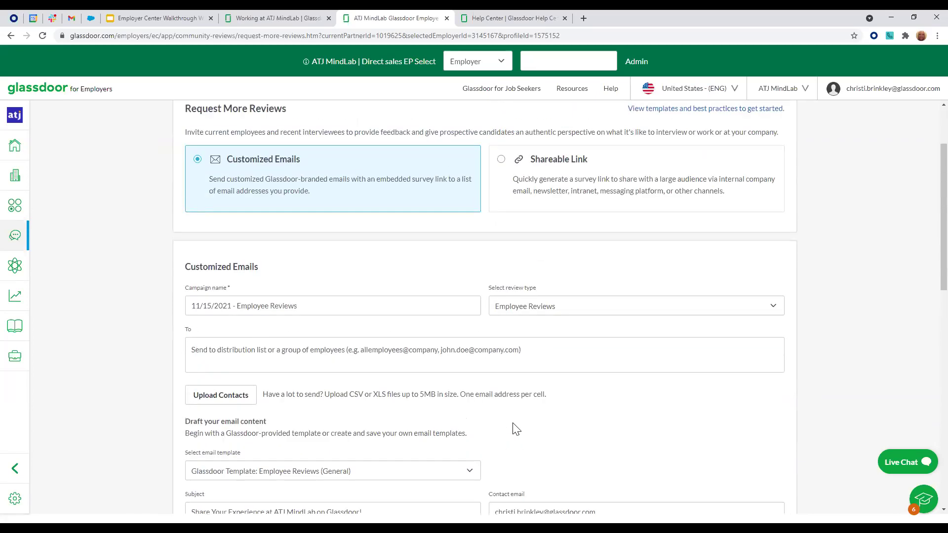
# - Examine the review type choices, contact upload, email template and message body of the Customized Emails form
pyautogui.click(568, 308)
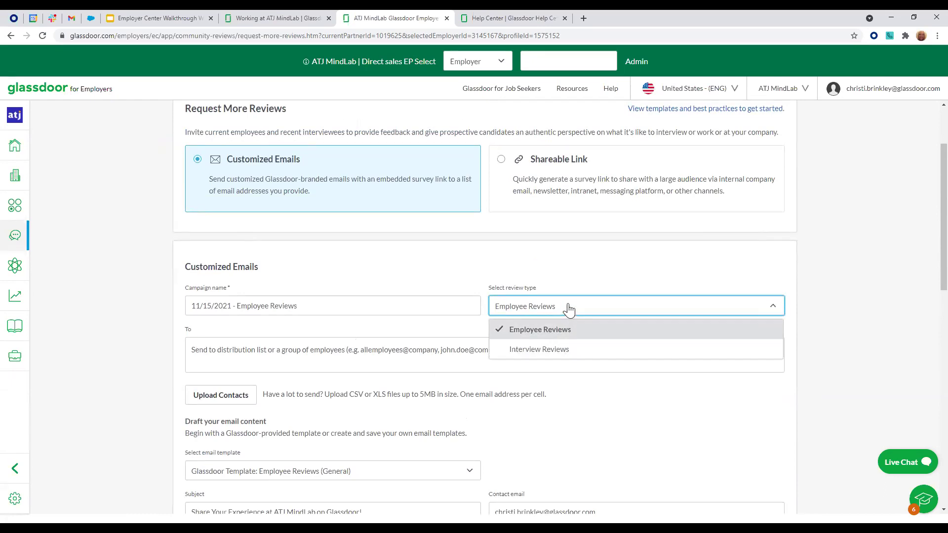
pyautogui.click(581, 272)
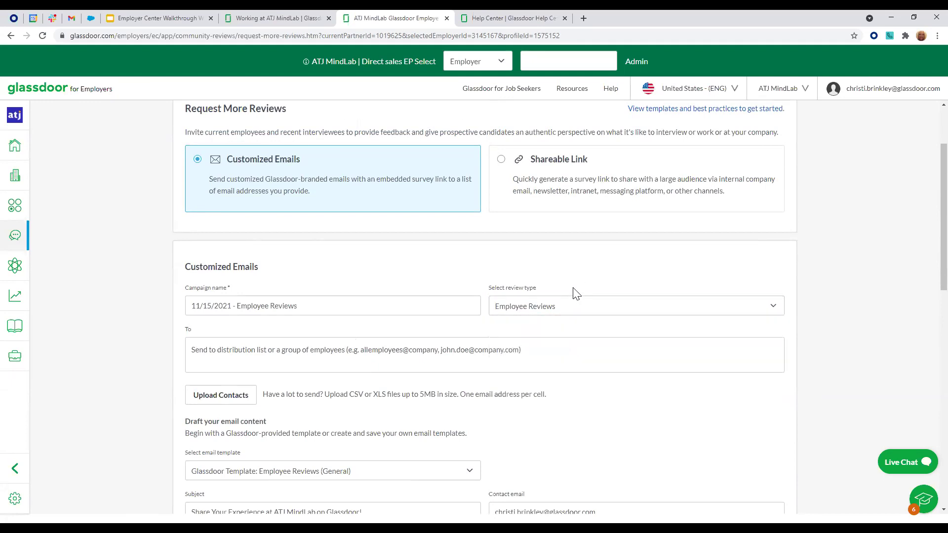
pyautogui.scroll(-1, 573, 288)
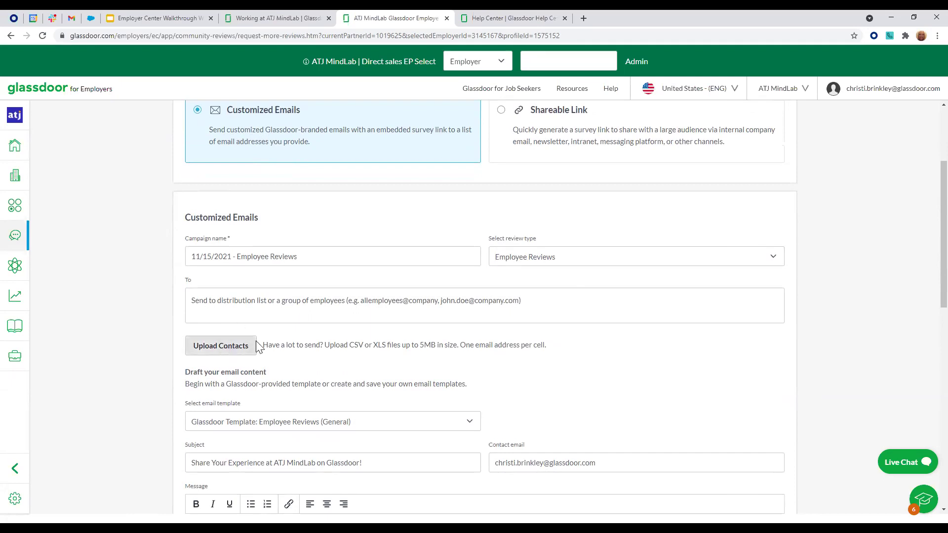
pyautogui.scroll(-2, 351, 346)
pyautogui.scroll(-1, 353, 347)
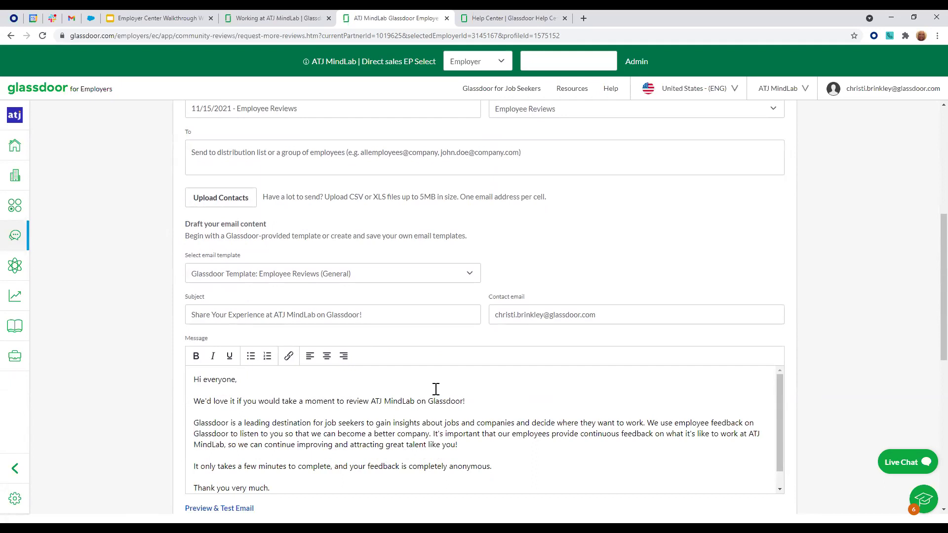
pyautogui.scroll(-1, 442, 387)
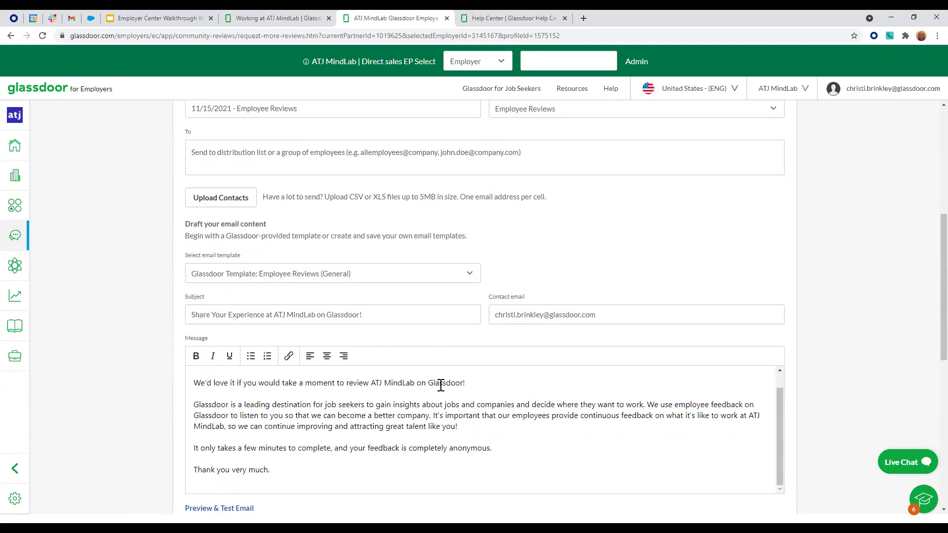
pyautogui.click(471, 279)
pyautogui.click(516, 269)
# - Examine the Campaign History below the Customized Emails form, including the approved reviews of the 10/14/2021 campaign
pyautogui.scroll(-5, 516, 269)
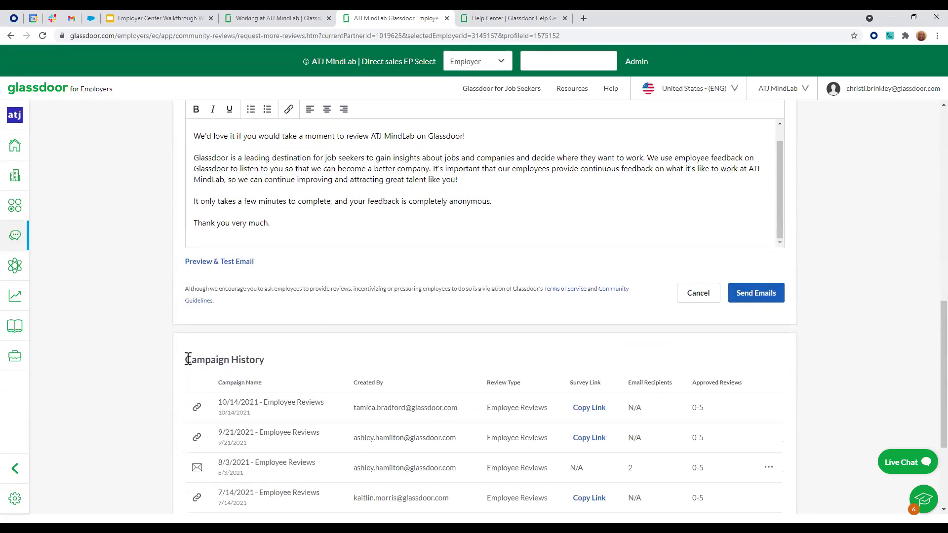
pyautogui.moveTo(185, 360); pyautogui.dragTo(269, 365)
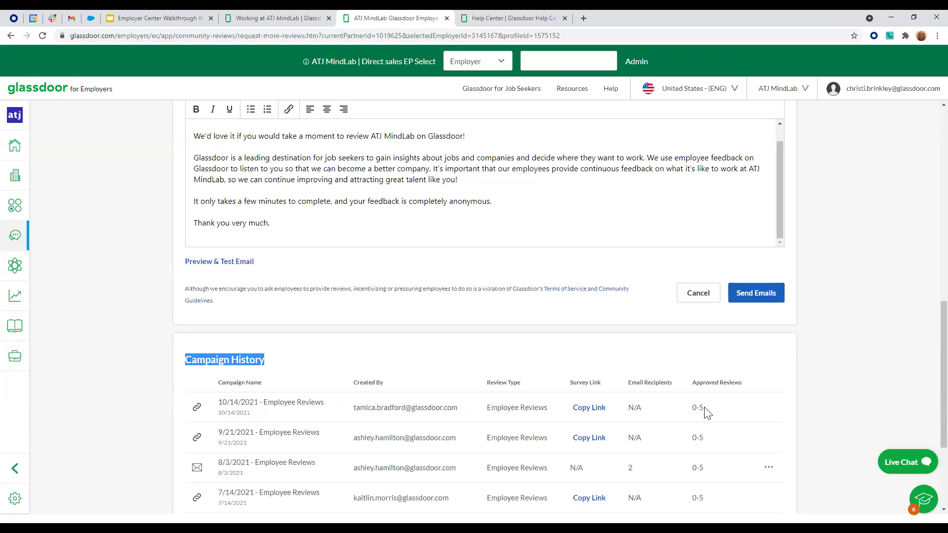
pyautogui.moveTo(692, 408); pyautogui.dragTo(703, 408)
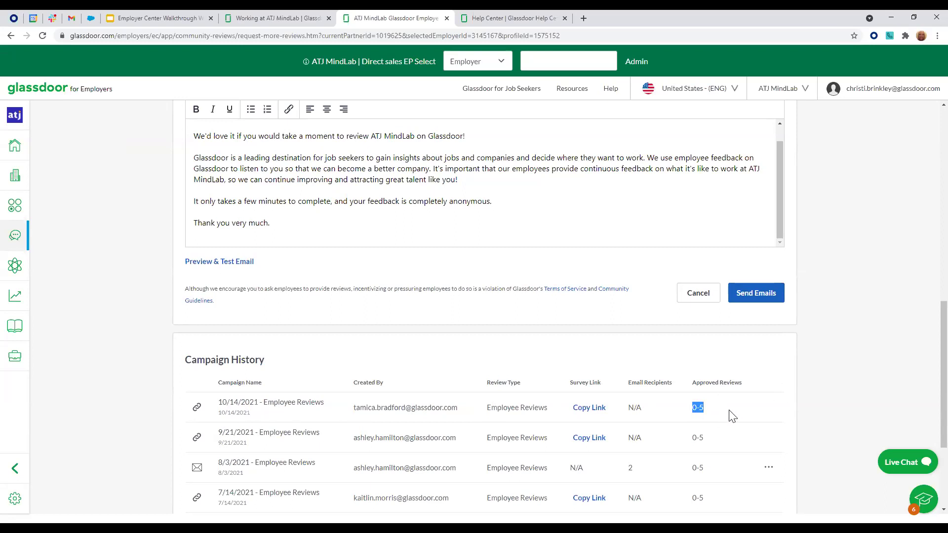
# - Switch the review request method to Shareable Link and examine its campaign name, review type, link generation and campaign history
pyautogui.scroll(5, 754, 401)
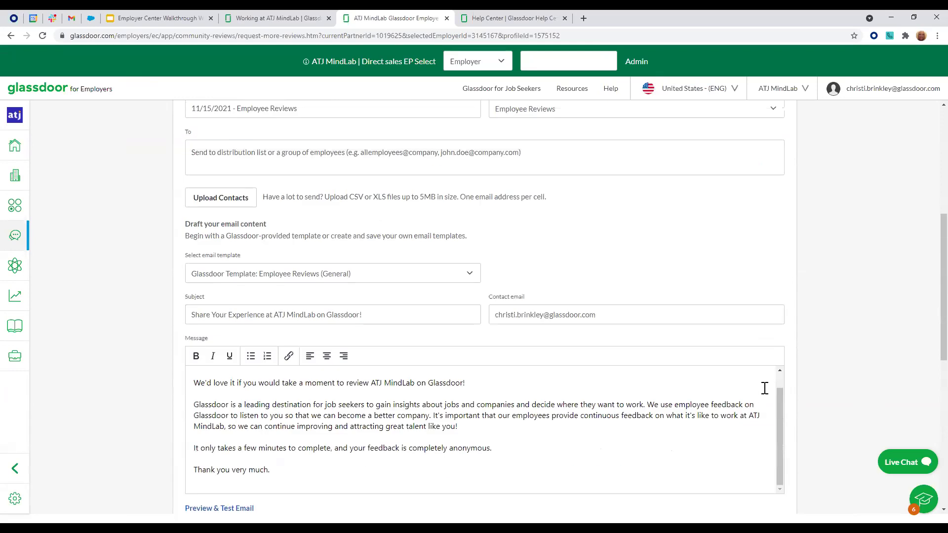
pyautogui.scroll(5, 758, 321)
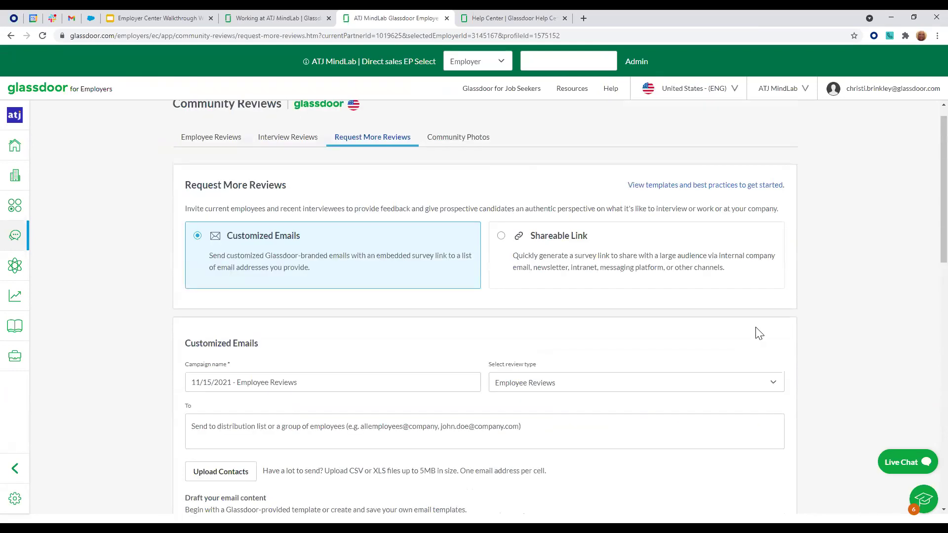
pyautogui.scroll(1, 759, 334)
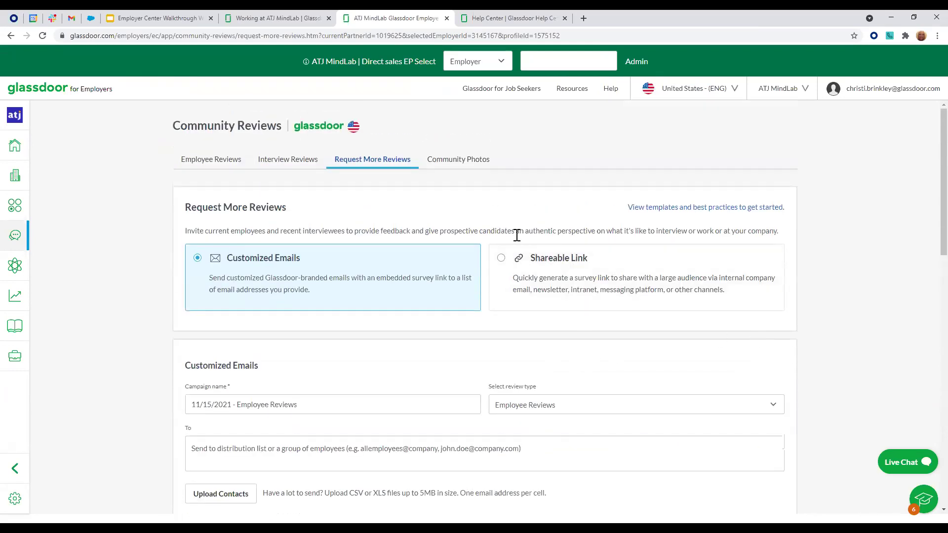
pyautogui.click(503, 259)
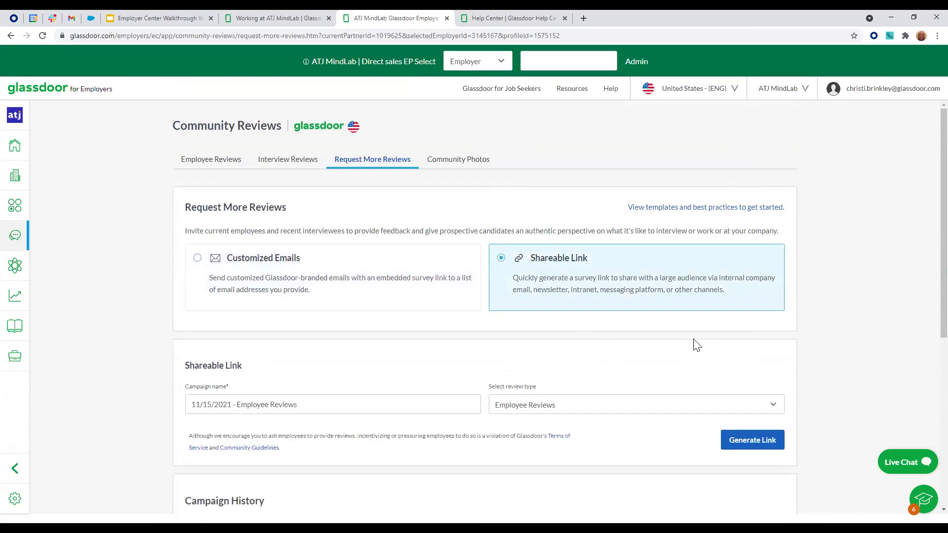
pyautogui.scroll(-1, 694, 345)
pyautogui.click(673, 361)
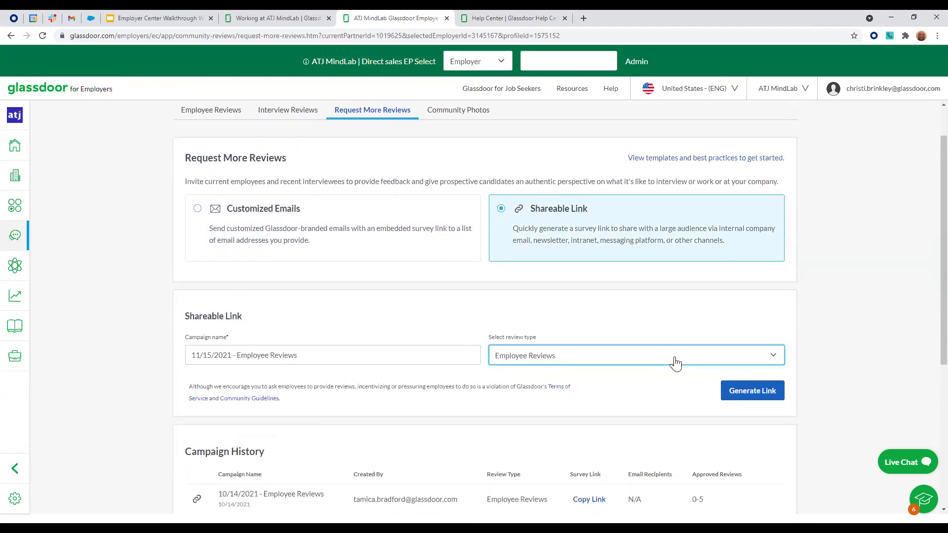
pyautogui.click(673, 313)
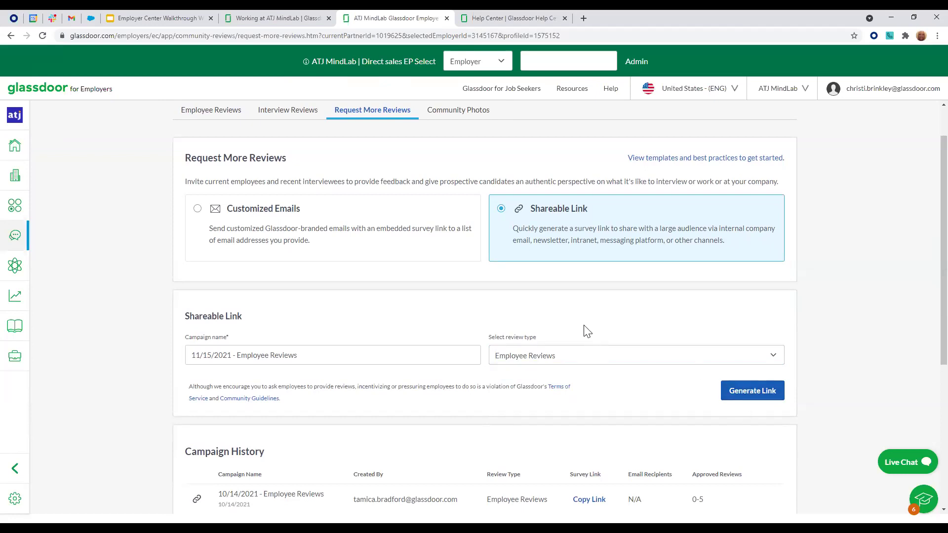
pyautogui.scroll(-2, 587, 331)
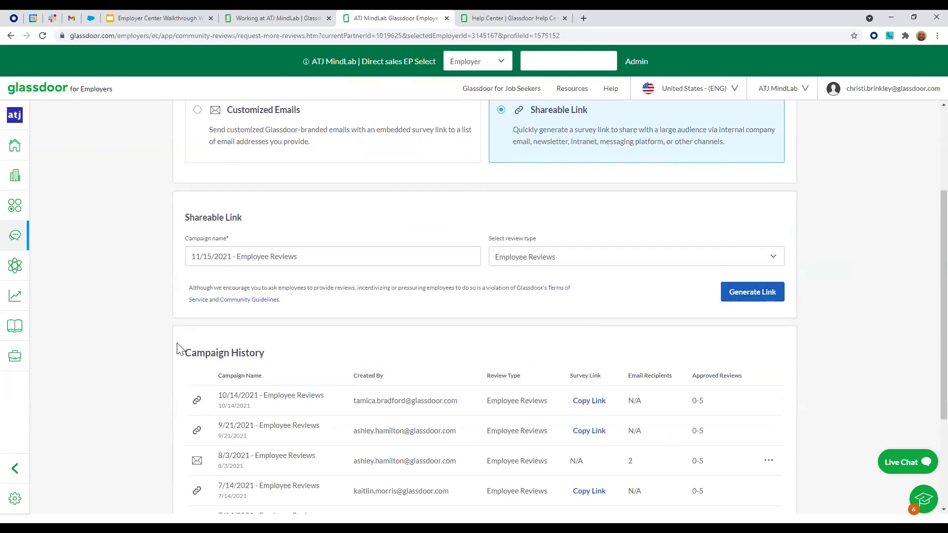
pyautogui.scroll(1, 661, 440)
pyautogui.scroll(3, 661, 440)
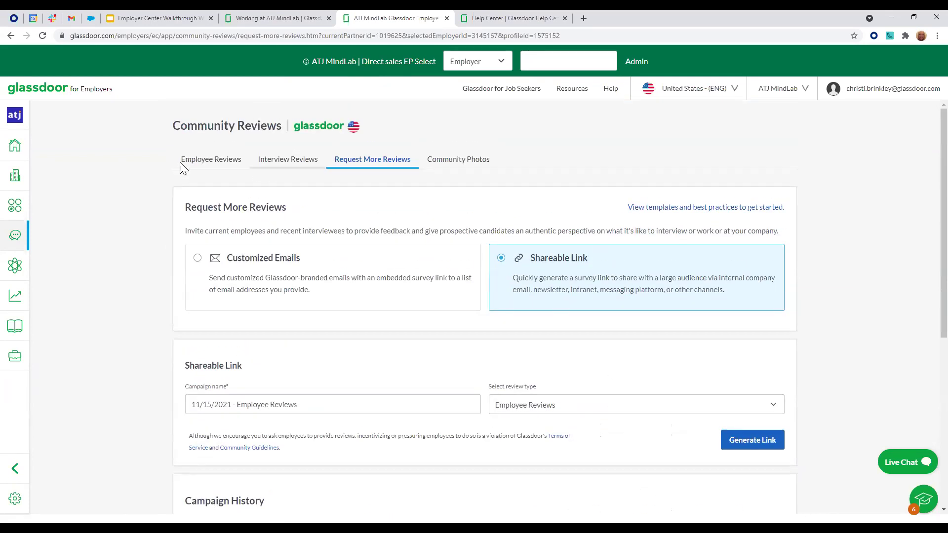
# - Open Analytics and examine the Glassdoor overview's community review, brand impression, employer profile and brand ad metrics
pyautogui.moveTo(19, 271)
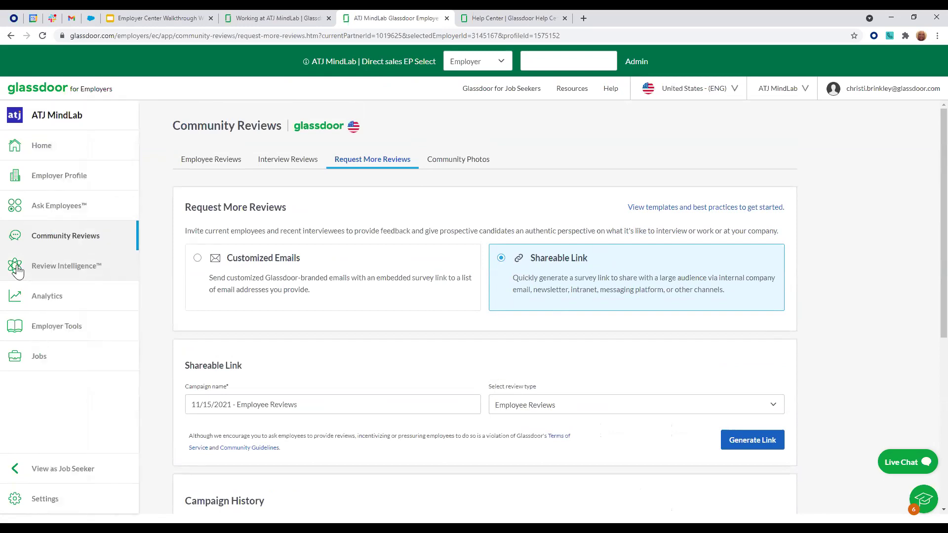
pyautogui.click(21, 299)
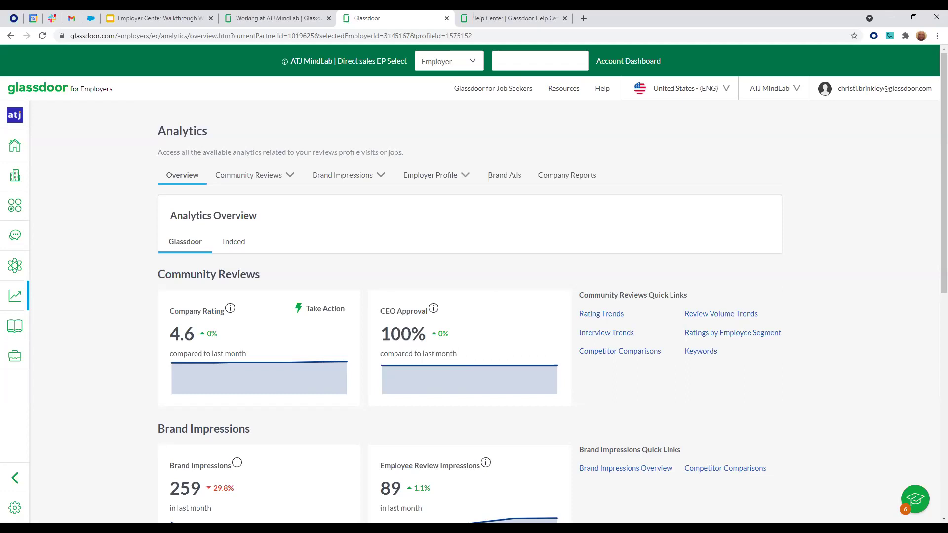
pyautogui.scroll(-5, 806, 247)
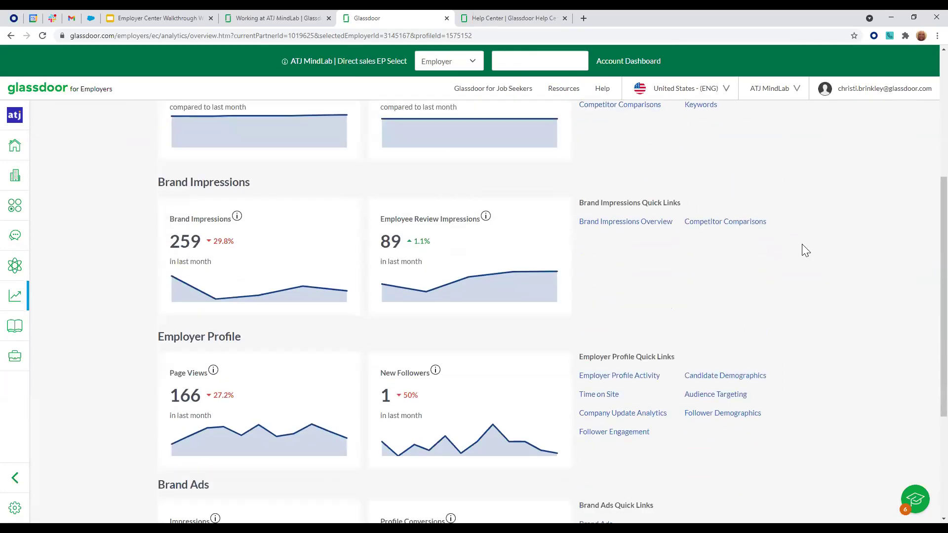
pyautogui.scroll(-2, 802, 249)
pyautogui.scroll(6, 796, 250)
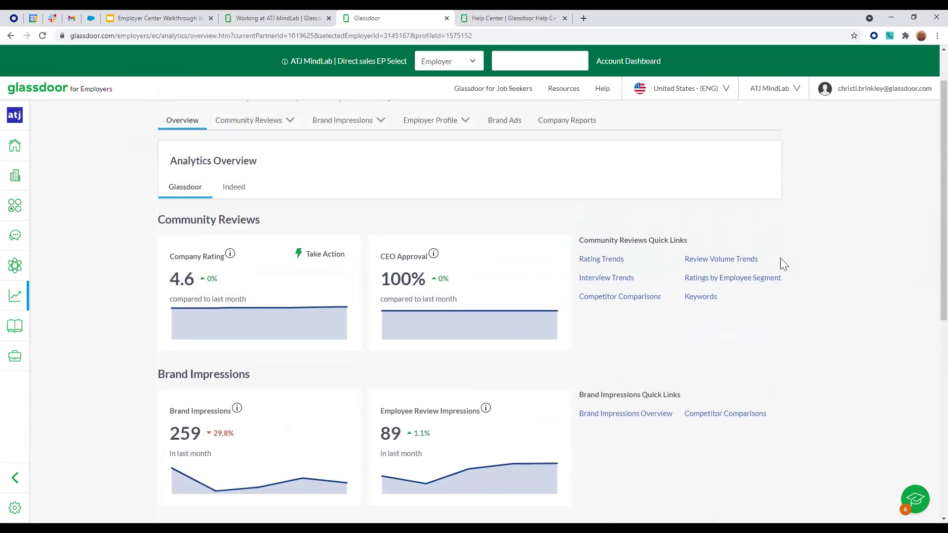
pyautogui.scroll(1, 783, 265)
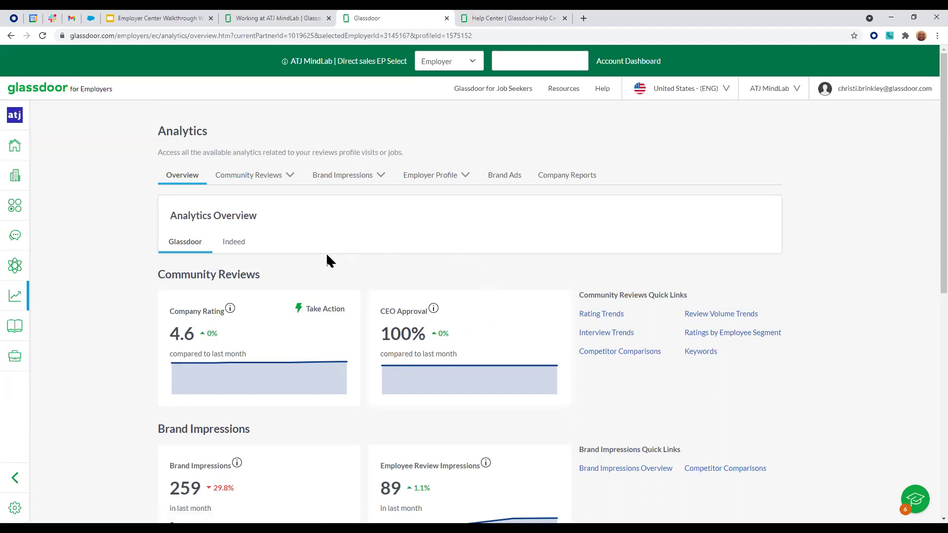
# - View the Indeed analytics overview, and return to the Glassdoor overview to examine its report categories and quick links
pyautogui.click(235, 242)
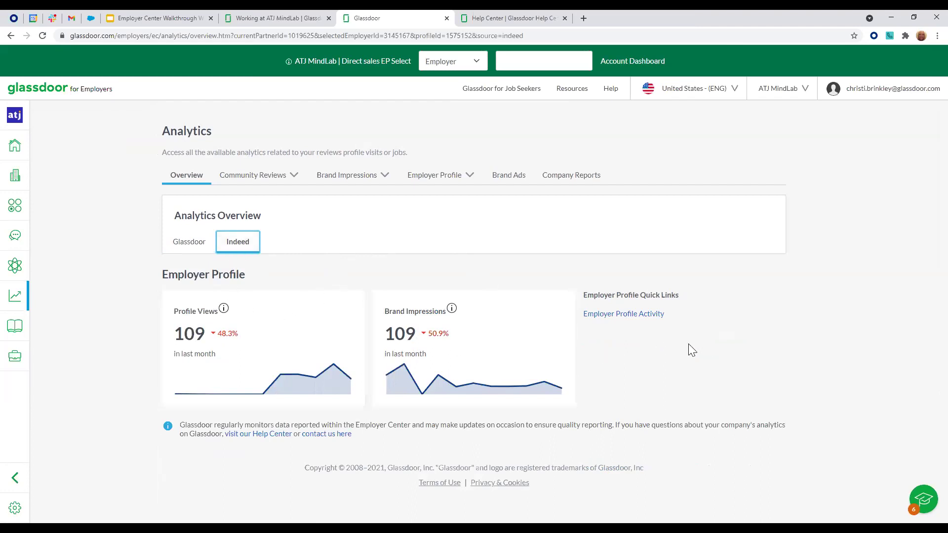
pyautogui.click(178, 245)
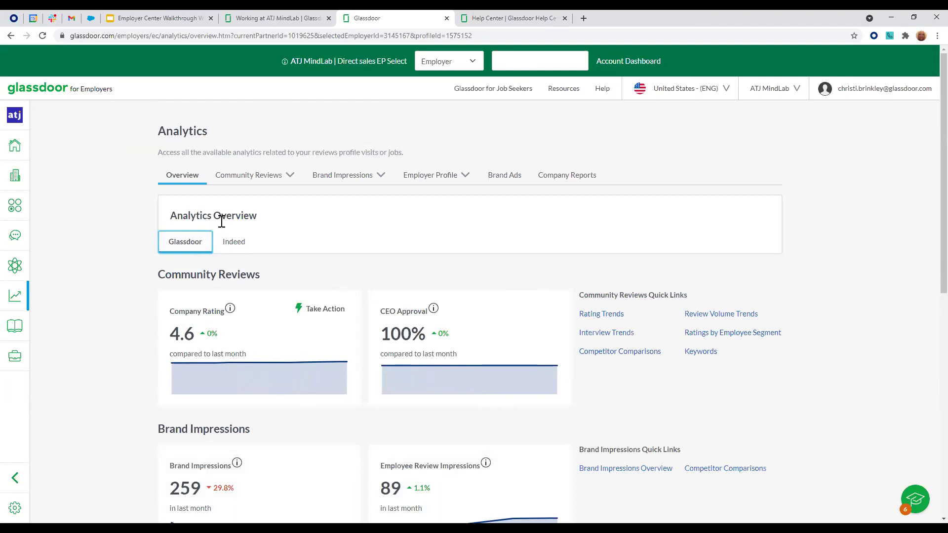
pyautogui.moveTo(366, 183)
pyautogui.moveTo(449, 177)
pyautogui.scroll(-2, 457, 125)
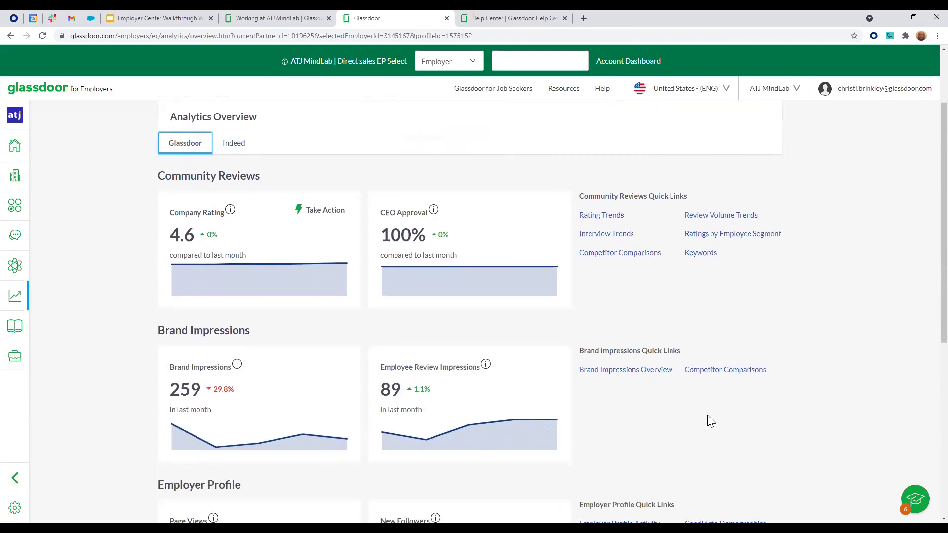
pyautogui.scroll(-2, 755, 405)
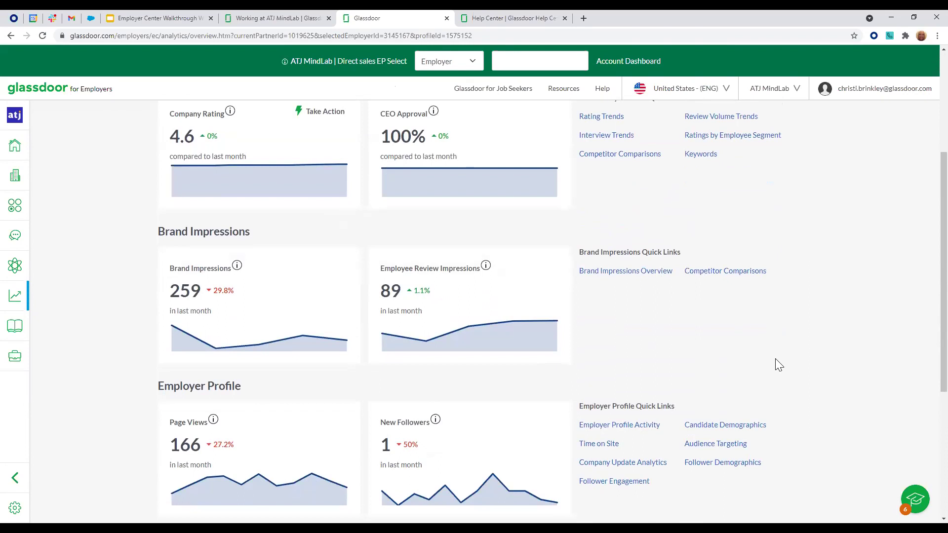
pyautogui.scroll(-2, 775, 360)
pyautogui.scroll(6, 775, 359)
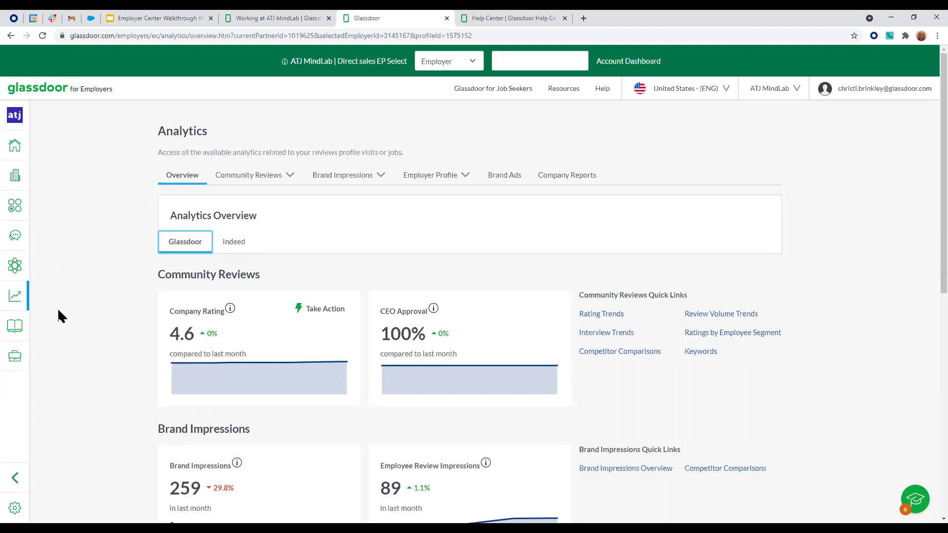
# - Open Employer Tools and examine the five requirements for achieving OpenCompany status
pyautogui.moveTo(28, 331)
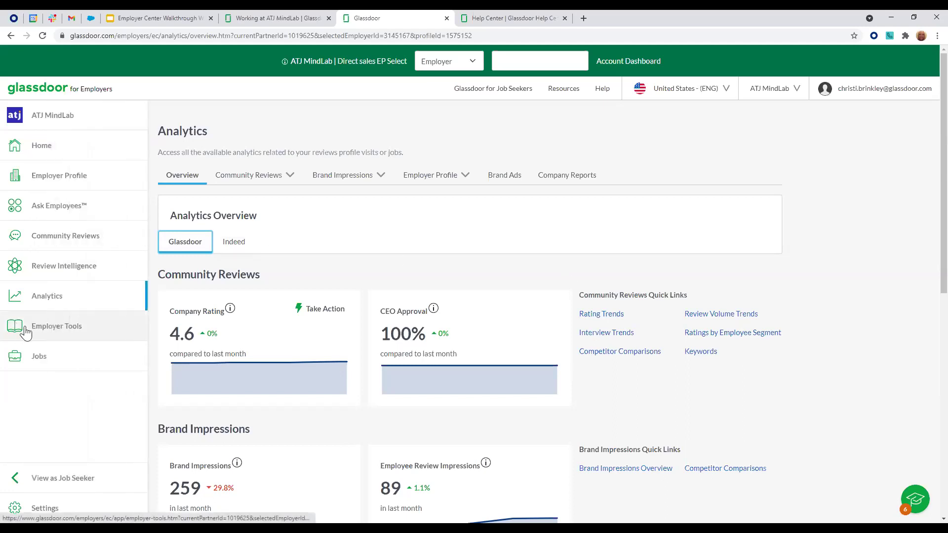
pyautogui.click(27, 330)
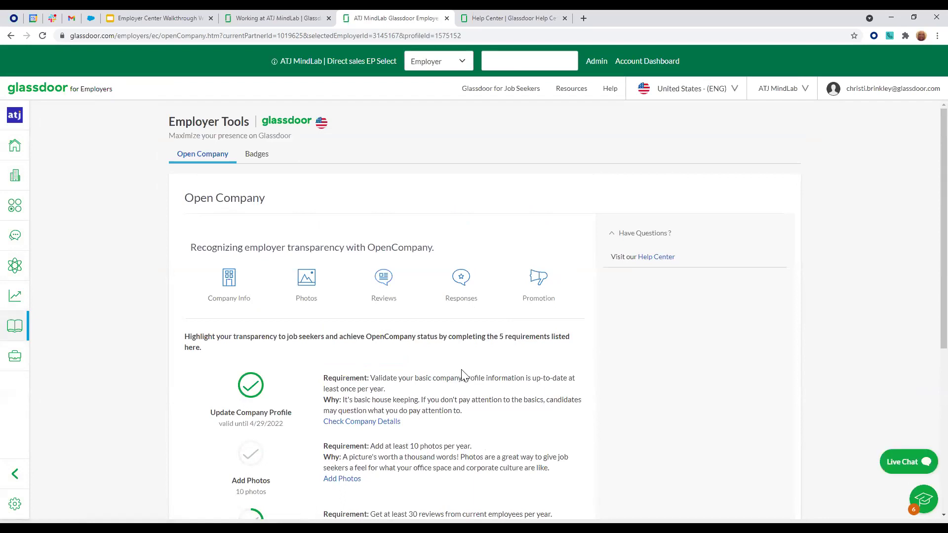
pyautogui.scroll(-2, 455, 367)
pyautogui.scroll(-3, 454, 363)
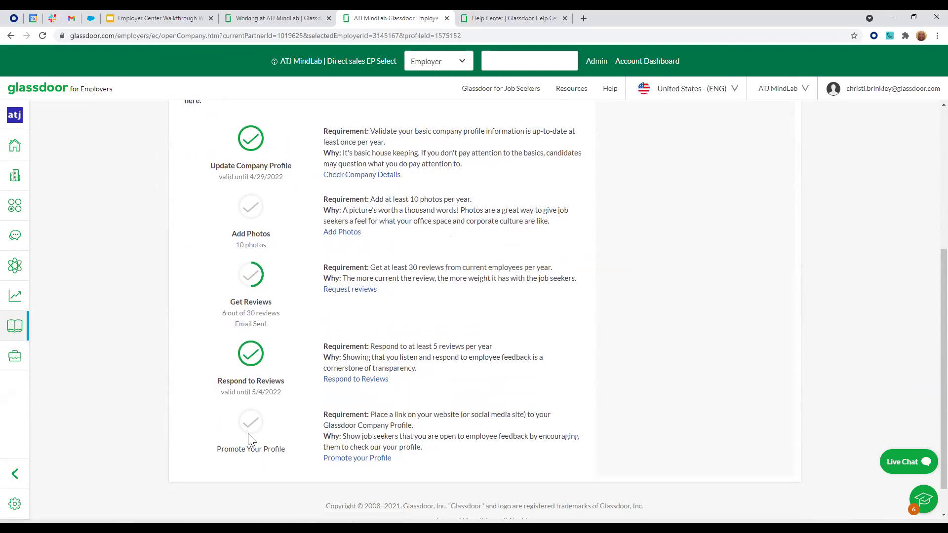
pyautogui.scroll(3, 165, 301)
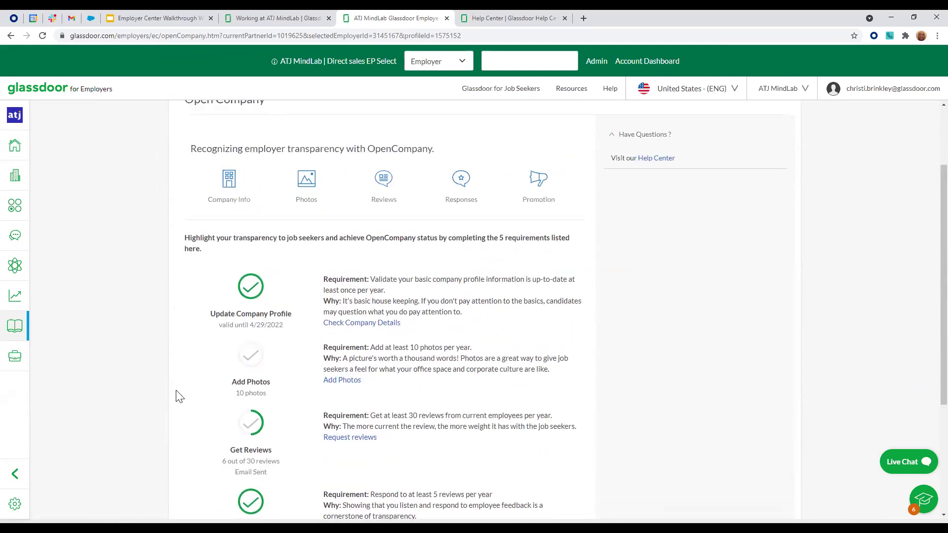
pyautogui.scroll(2, 178, 396)
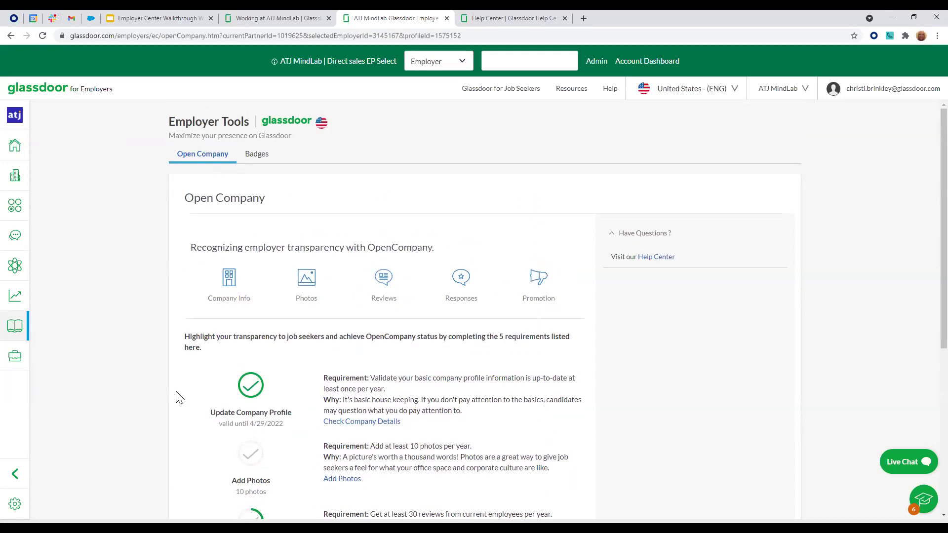
pyautogui.scroll(-5, 215, 347)
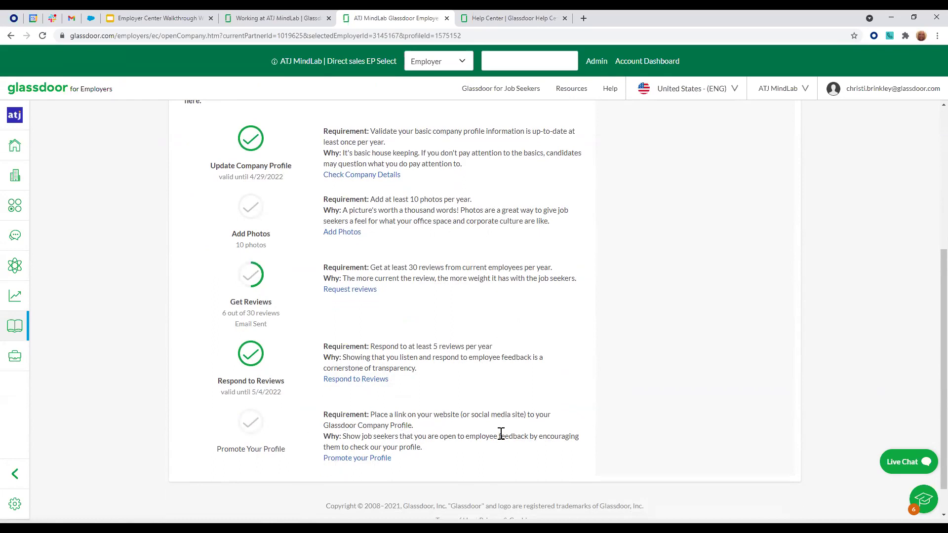
pyautogui.scroll(5, 491, 394)
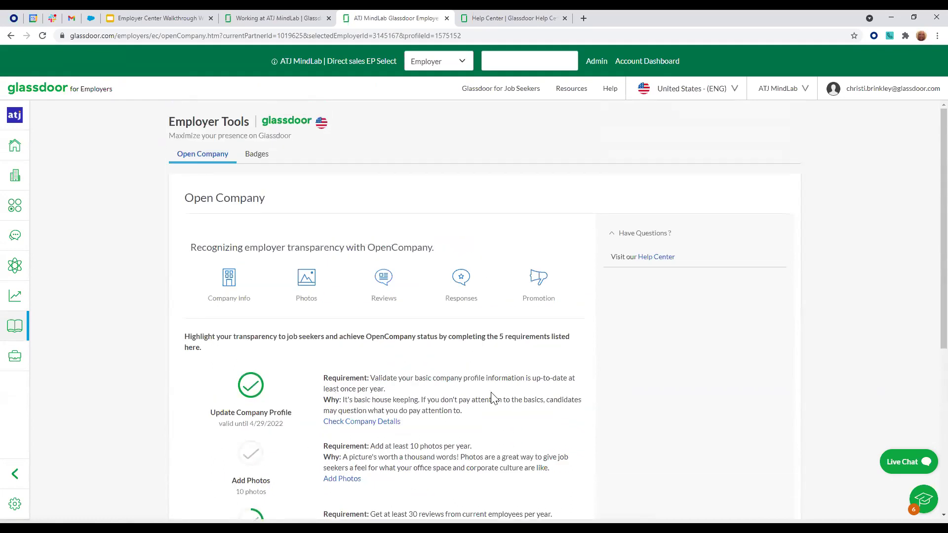
# - Open the Badges section of Employer Tools to view the badges for promoting the profile on a website
pyautogui.click(268, 159)
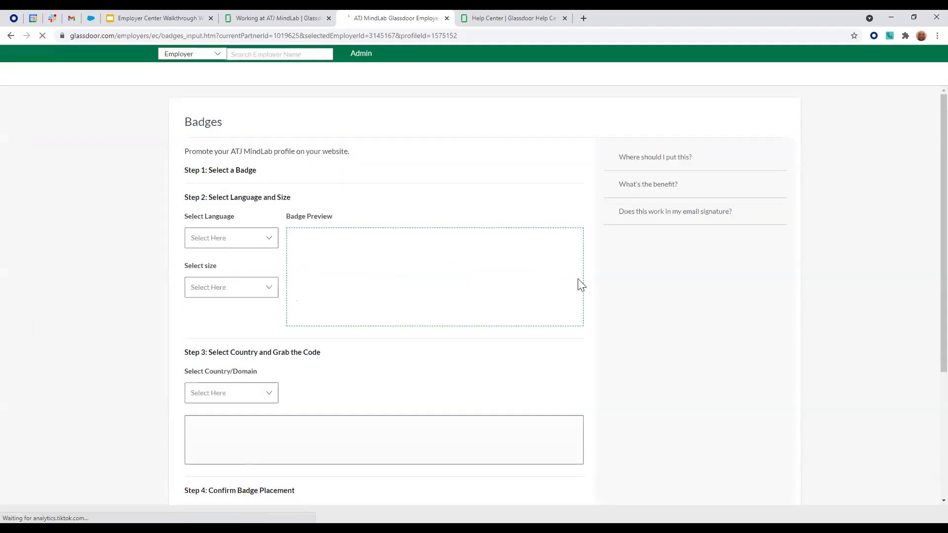
pyautogui.click(7, 474)
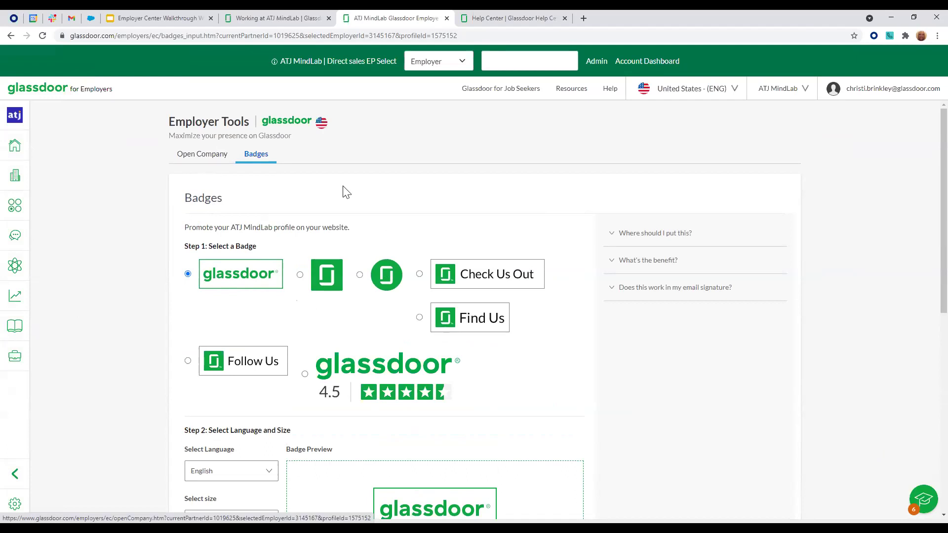
# - Select the Glassdoor star-rating badge and set its country/domain to US (glassdoor.com)
pyautogui.scroll(-1, 461, 194)
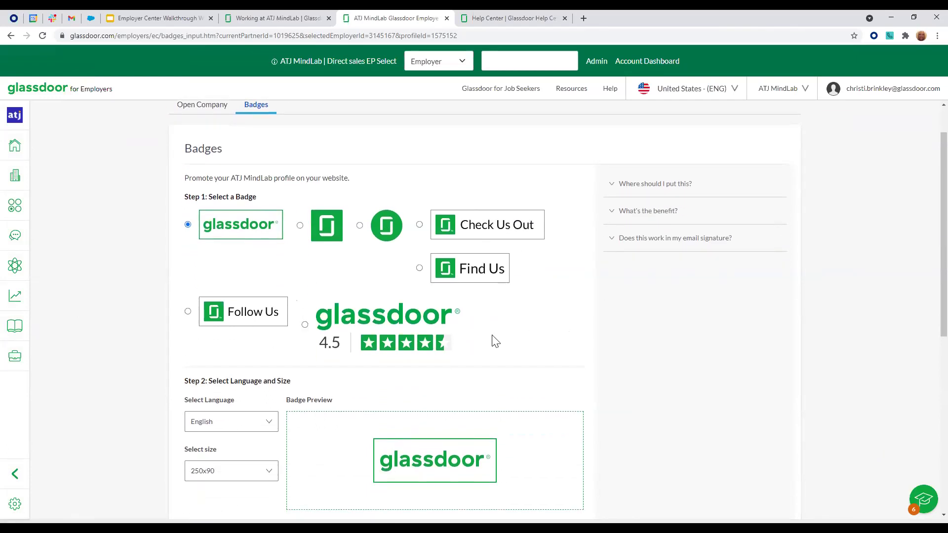
pyautogui.click(305, 325)
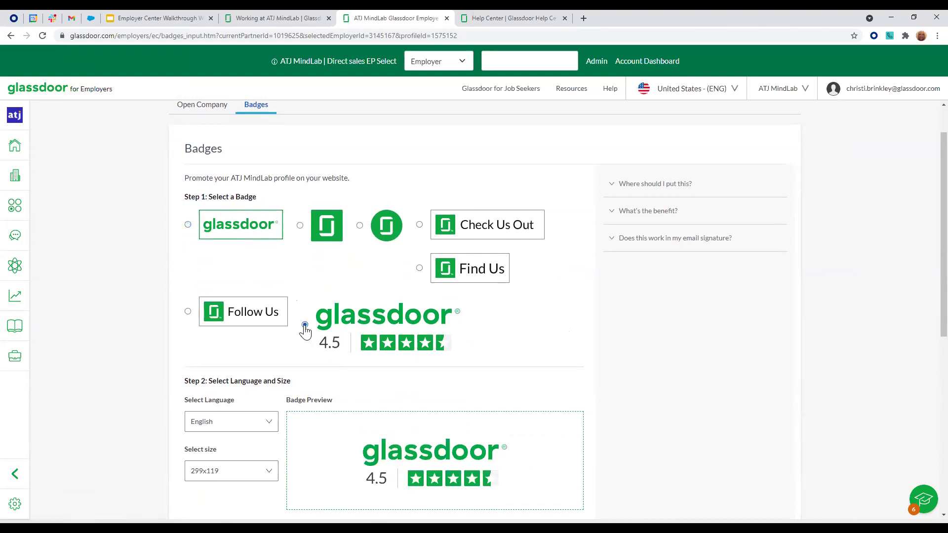
pyautogui.scroll(-2, 561, 307)
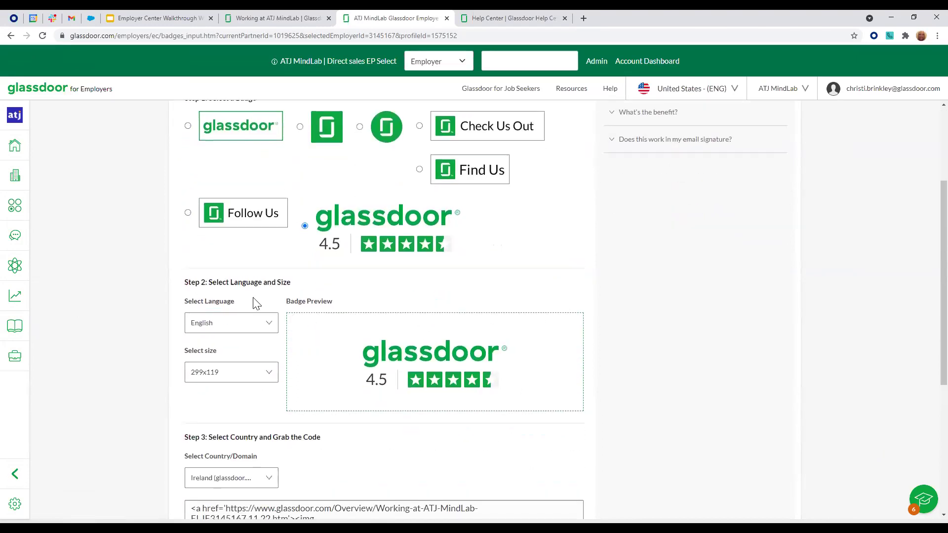
pyautogui.scroll(-3, 244, 328)
pyautogui.click(249, 334)
pyautogui.click(242, 412)
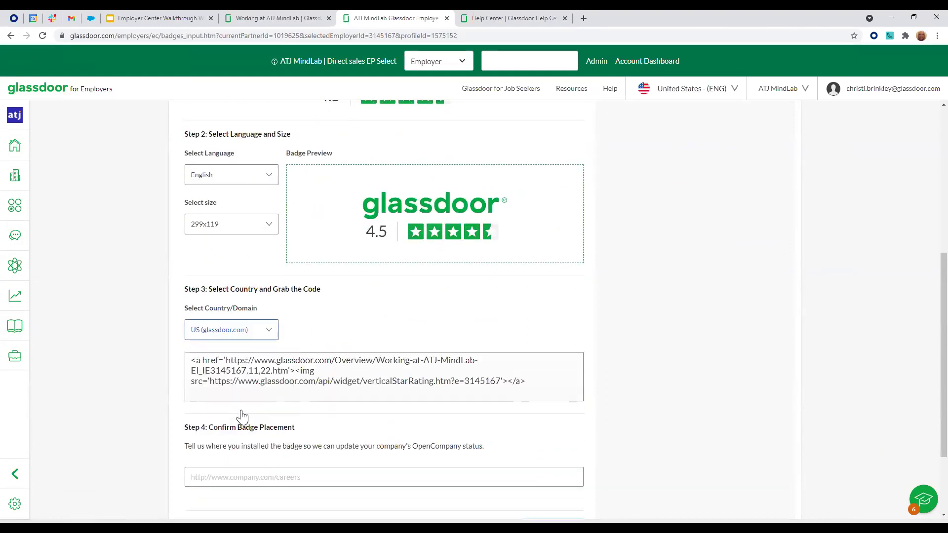
# - Select the badge's entire embed code and review the badge placement confirmation section
pyautogui.scroll(-2, 402, 421)
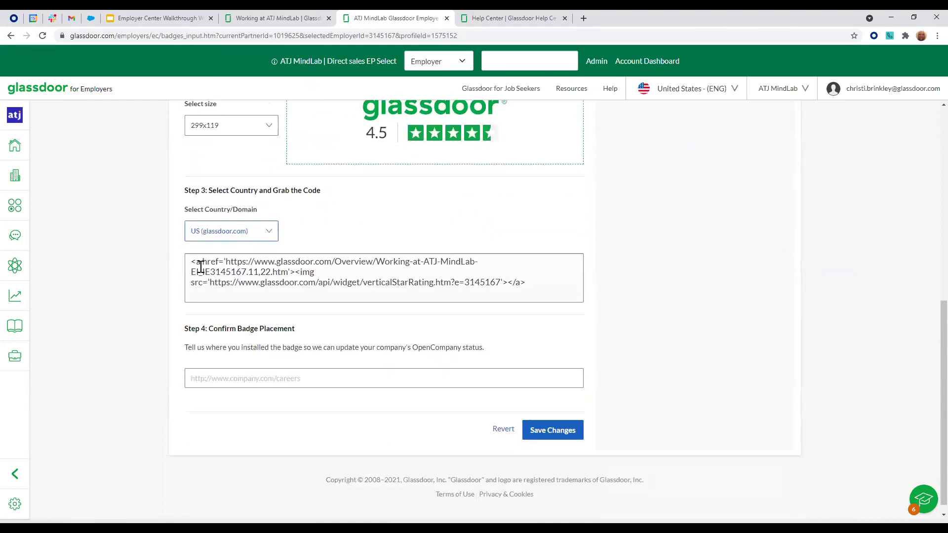
pyautogui.moveTo(190, 261); pyautogui.dragTo(553, 291)
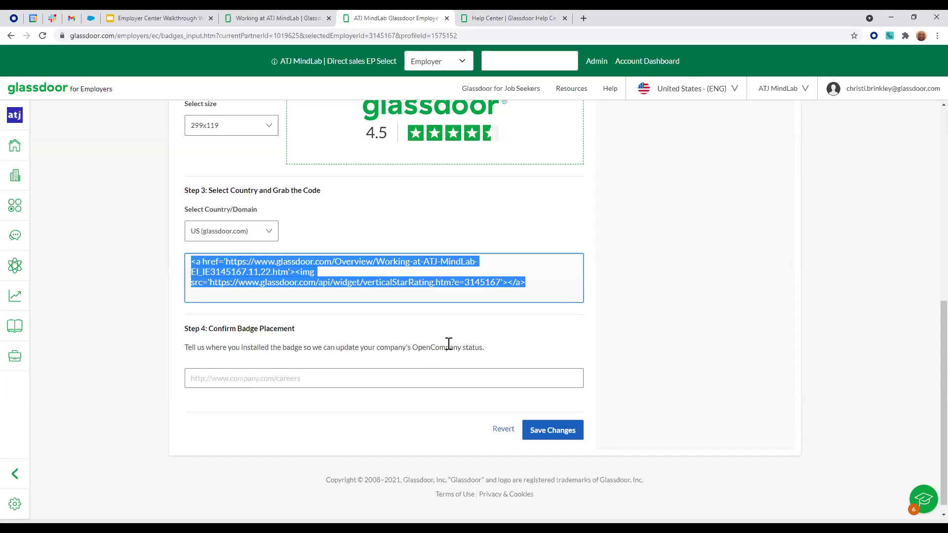
pyautogui.scroll(3, 467, 344)
pyautogui.scroll(4, 464, 344)
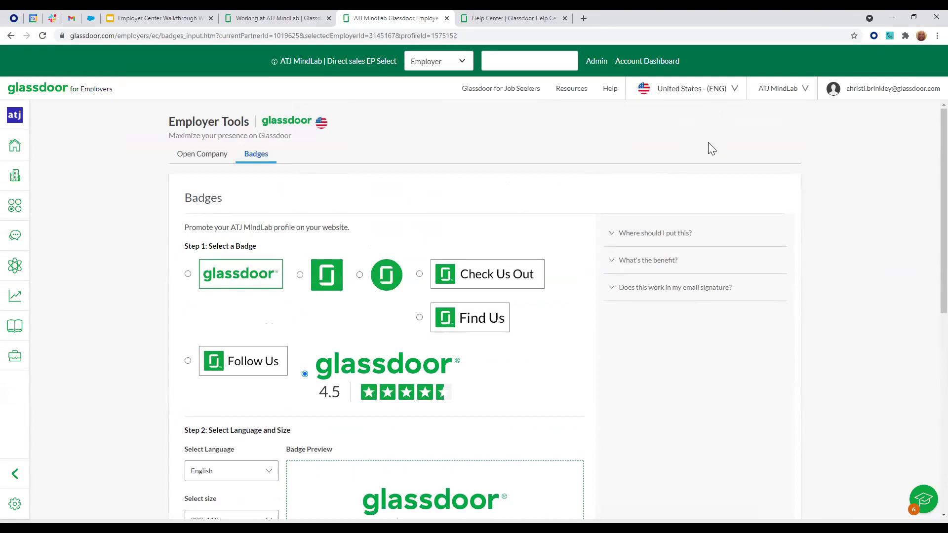
# - View the country profiles available for ATJ MindLab and the list of other employer accounts
pyautogui.click(727, 91)
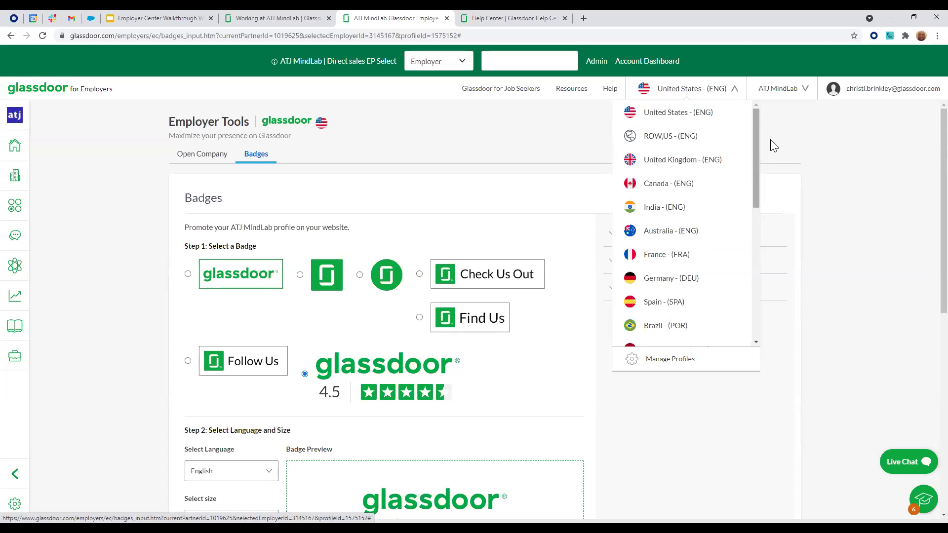
pyautogui.click(810, 141)
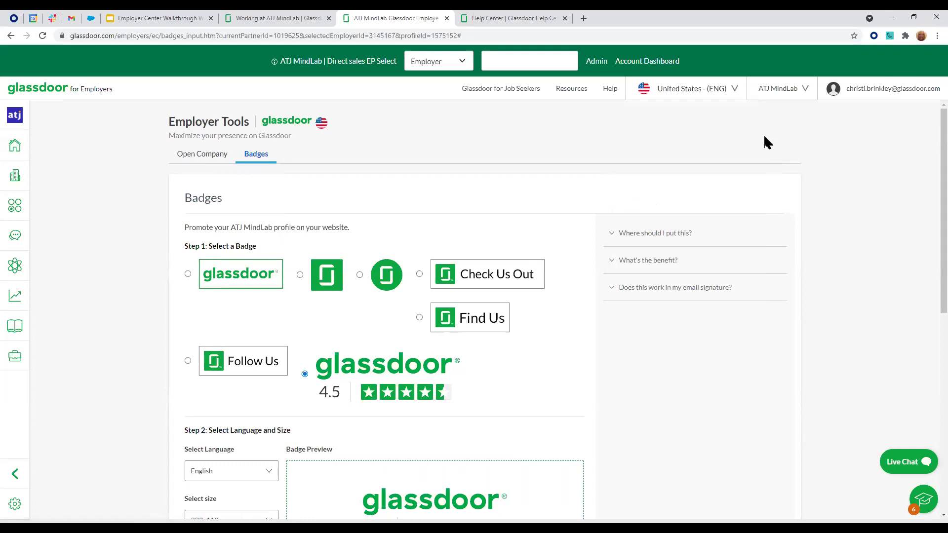
pyautogui.click(803, 93)
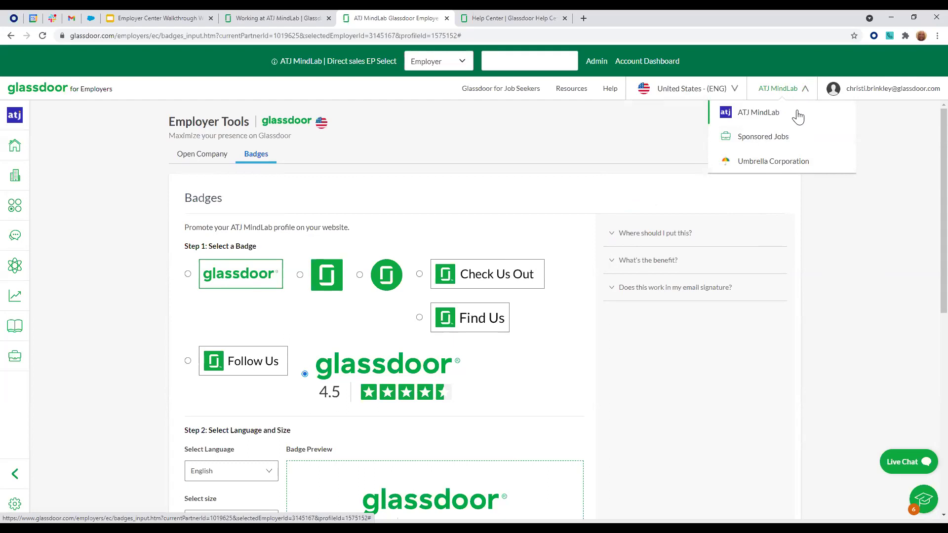
pyautogui.click(783, 168)
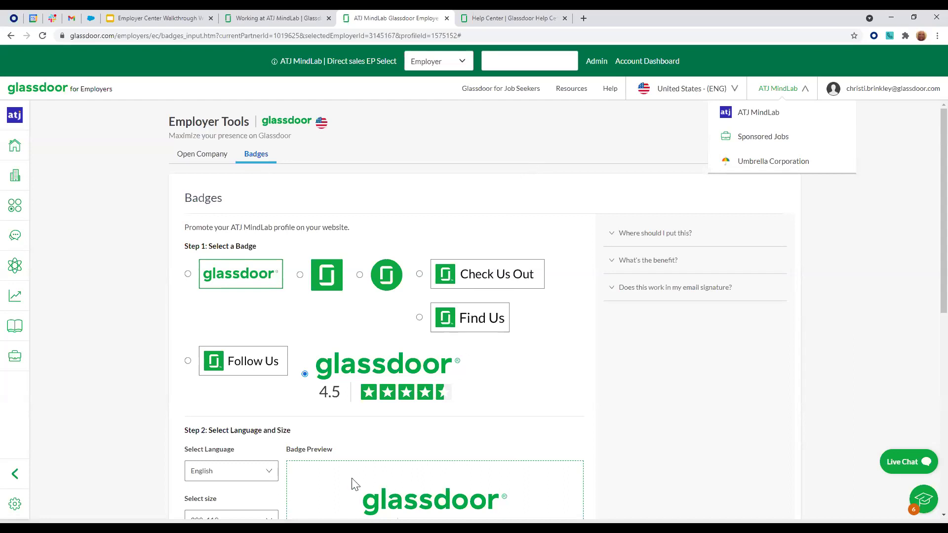
# - Open the email preferences in Settings and view the frequency and content type options for company alerts
pyautogui.moveTo(27, 509)
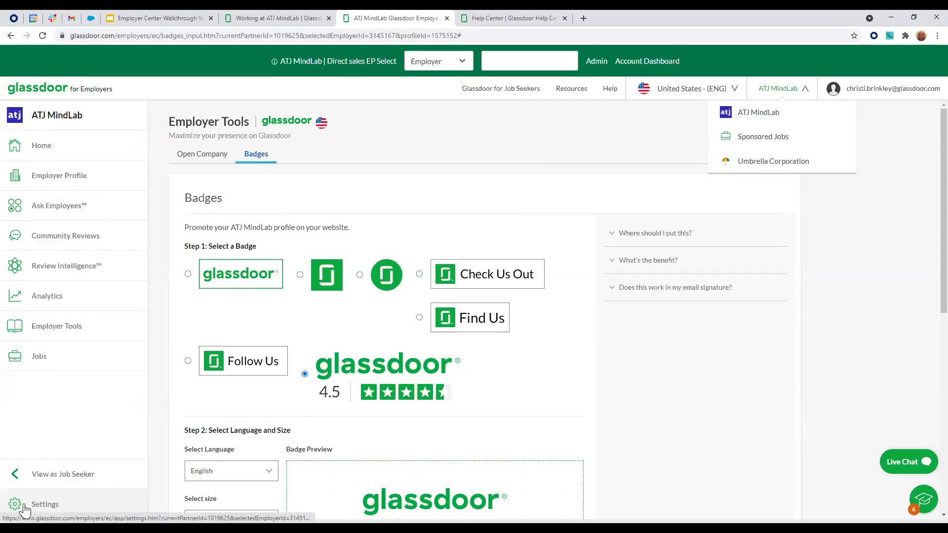
pyautogui.click(27, 504)
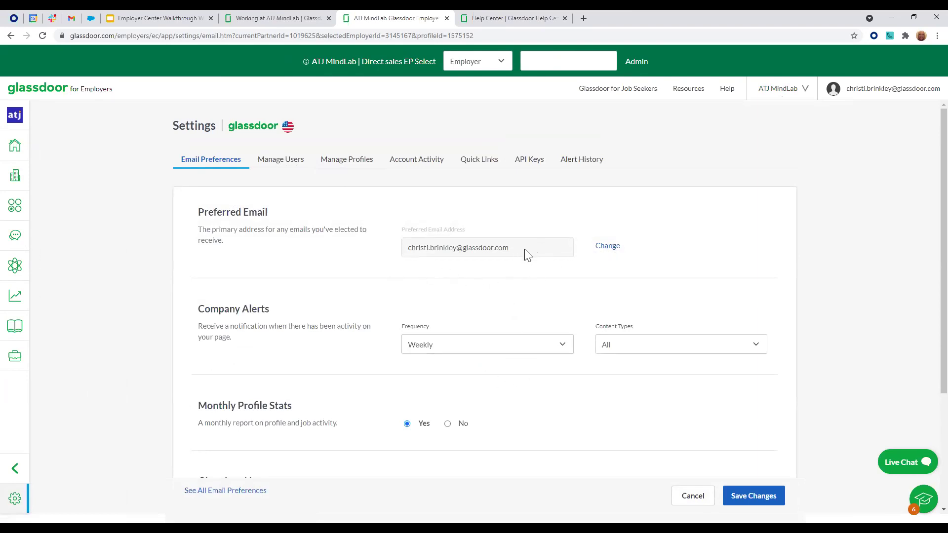
pyautogui.scroll(-2, 523, 254)
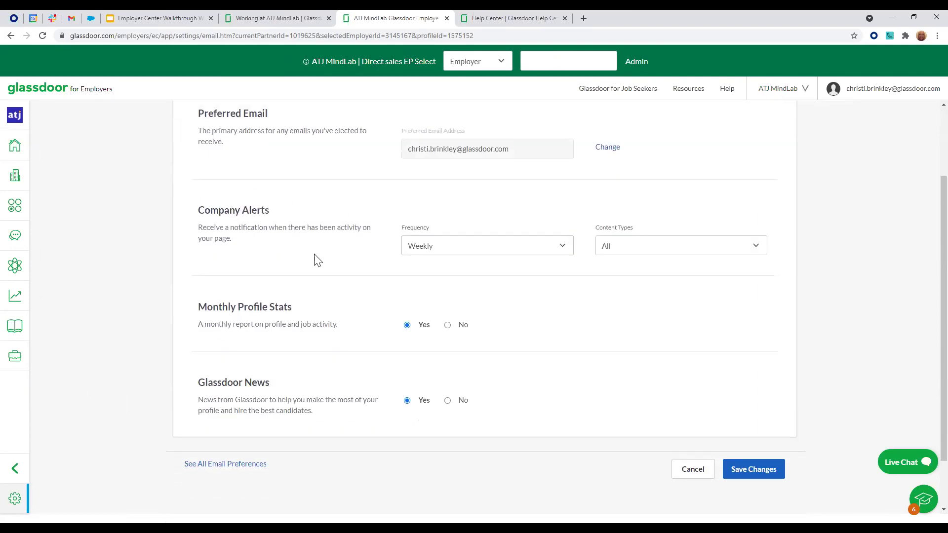
pyautogui.click(453, 250)
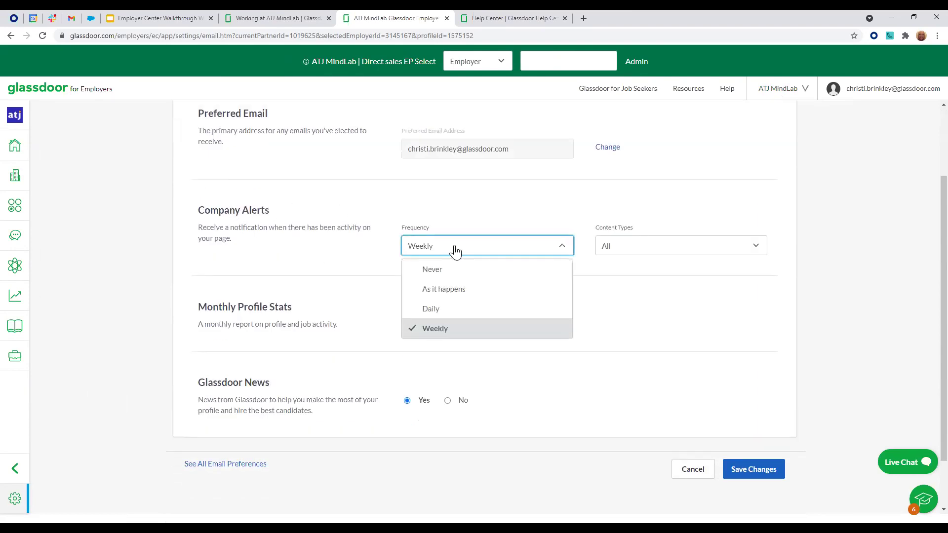
pyautogui.click(638, 248)
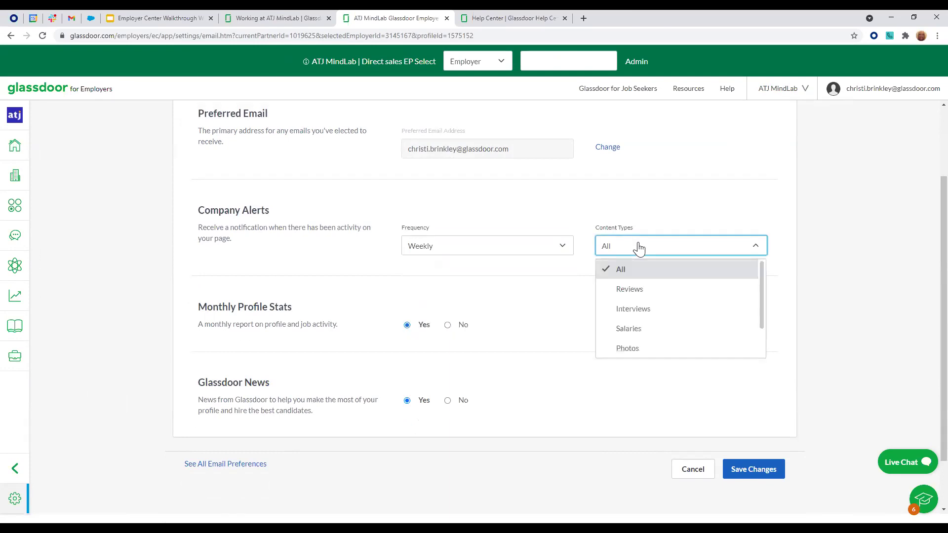
# - Try the As it happens frequency for company alerts with all content types, and set the frequency back to Weekly
pyautogui.click(531, 252)
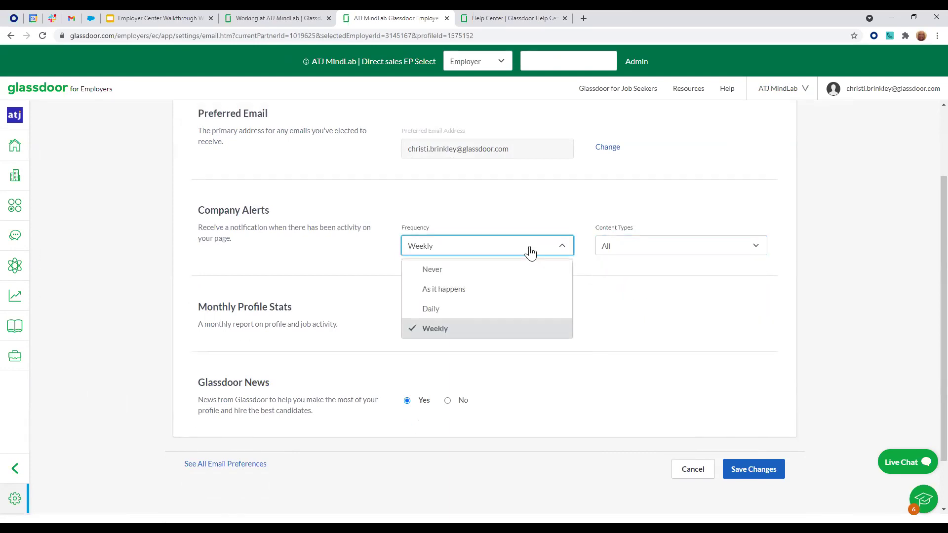
pyautogui.click(503, 291)
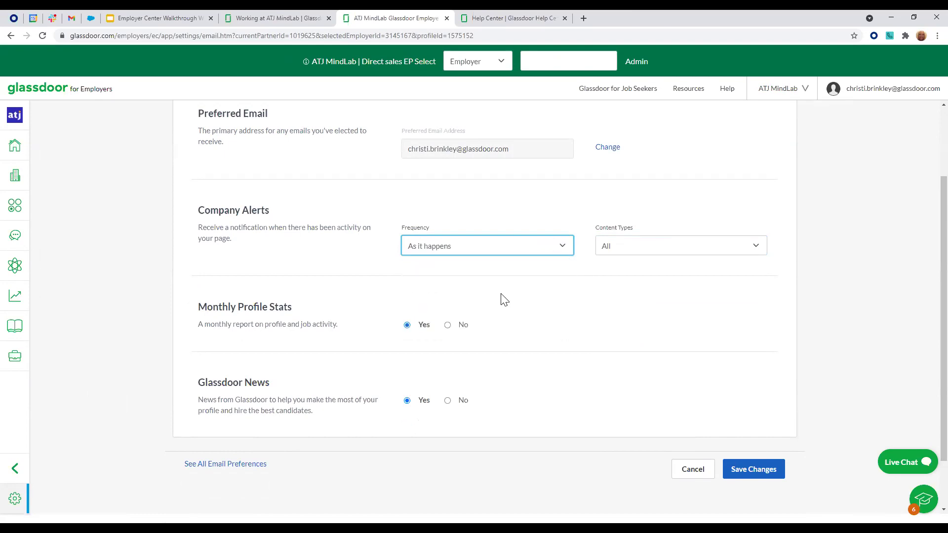
pyautogui.click(640, 252)
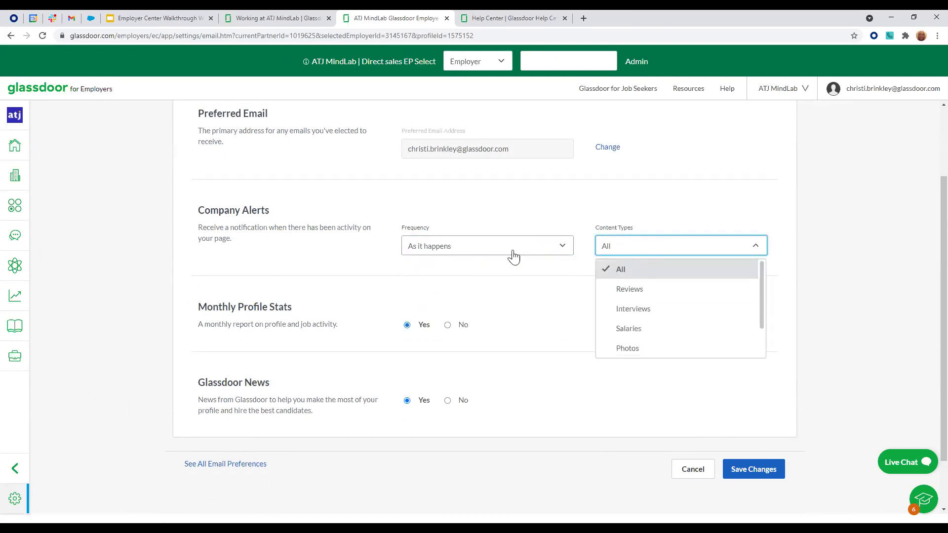
pyautogui.click(626, 272)
pyautogui.click(535, 251)
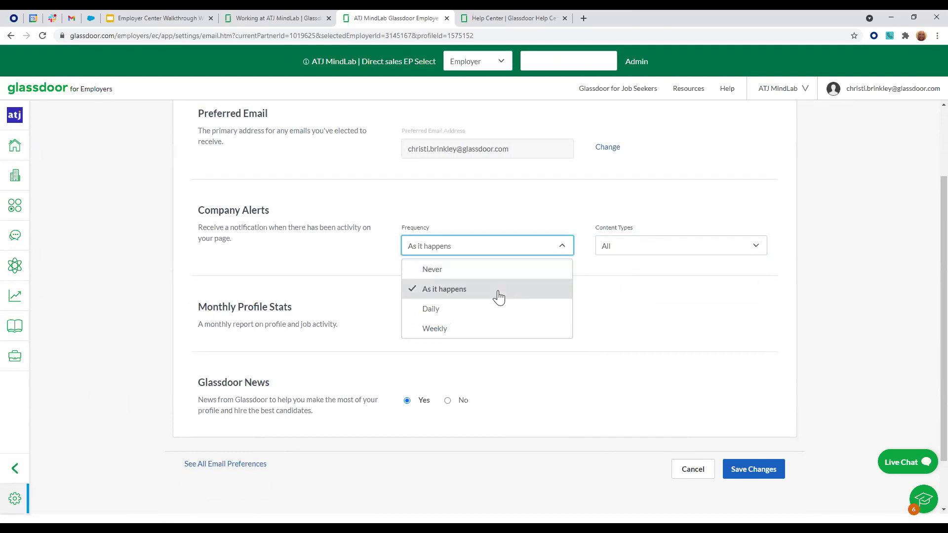
pyautogui.click(483, 329)
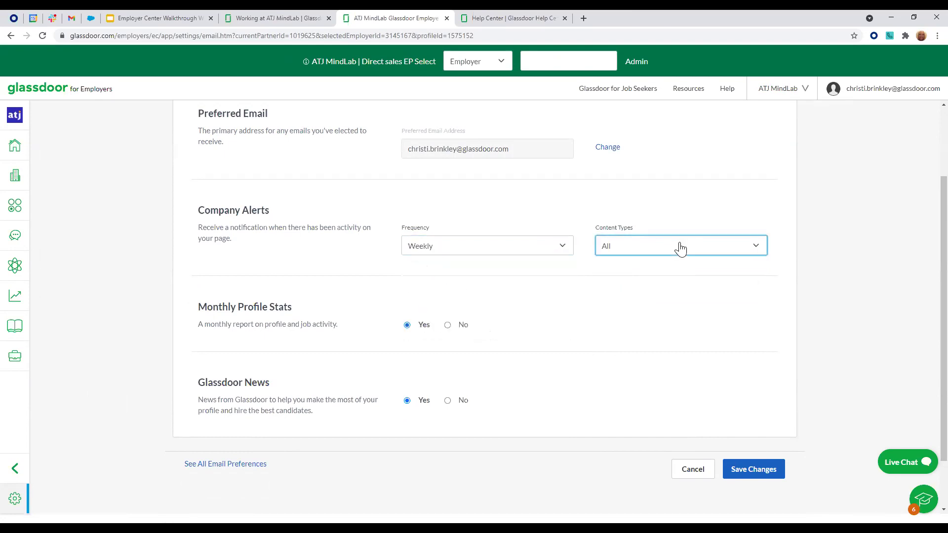
# - Examine the remaining company alert content types and the monthly stats and news options, and save the email preferences
pyautogui.click(681, 248)
pyautogui.scroll(-1, 667, 292)
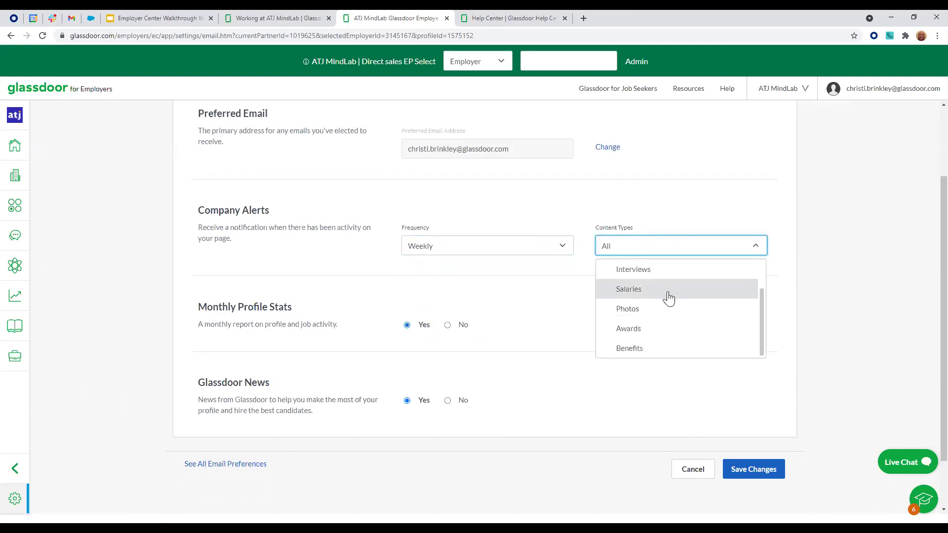
pyautogui.scroll(1, 627, 311)
pyautogui.click(532, 290)
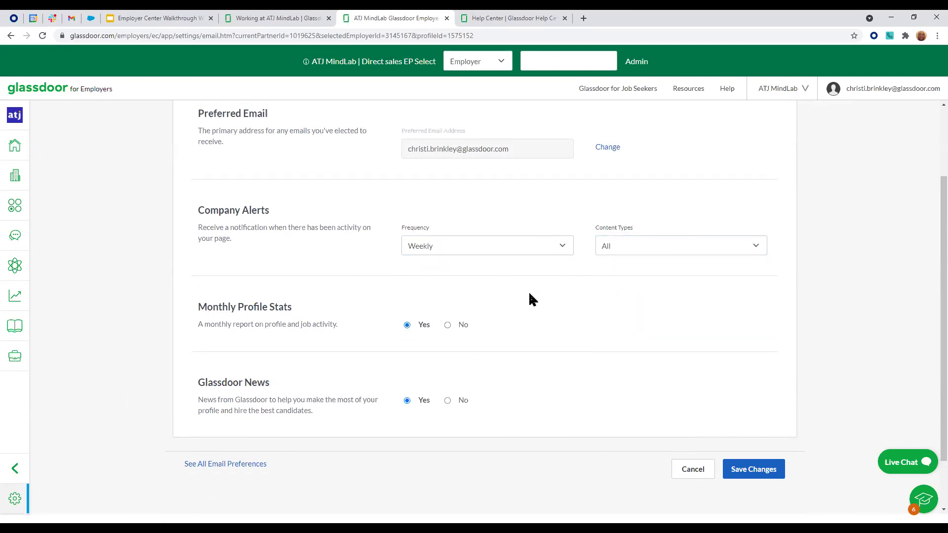
pyautogui.scroll(-2, 523, 293)
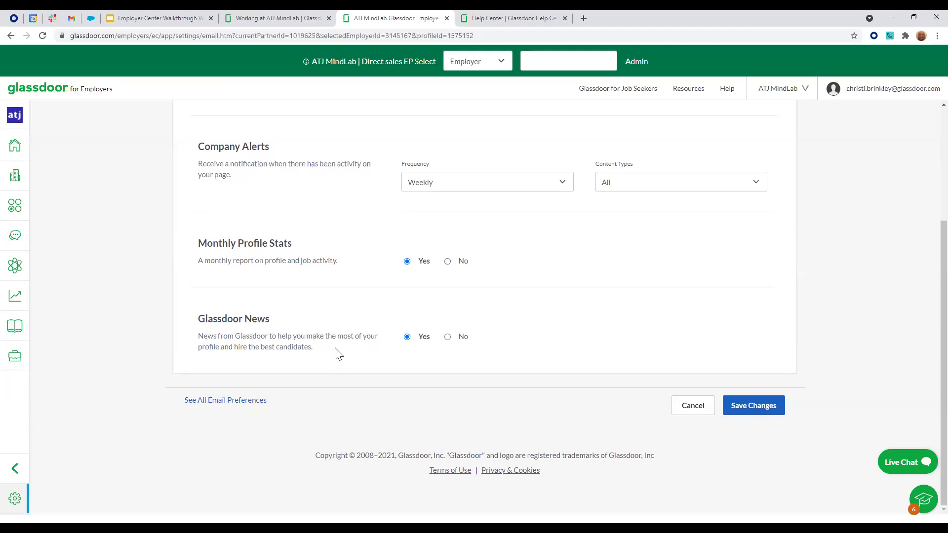
pyautogui.click(756, 406)
pyautogui.click(727, 405)
# - Open the co-worker invitation form in Manage Users, examine its access levels and assigned profiles, and leave the form
pyautogui.click(283, 172)
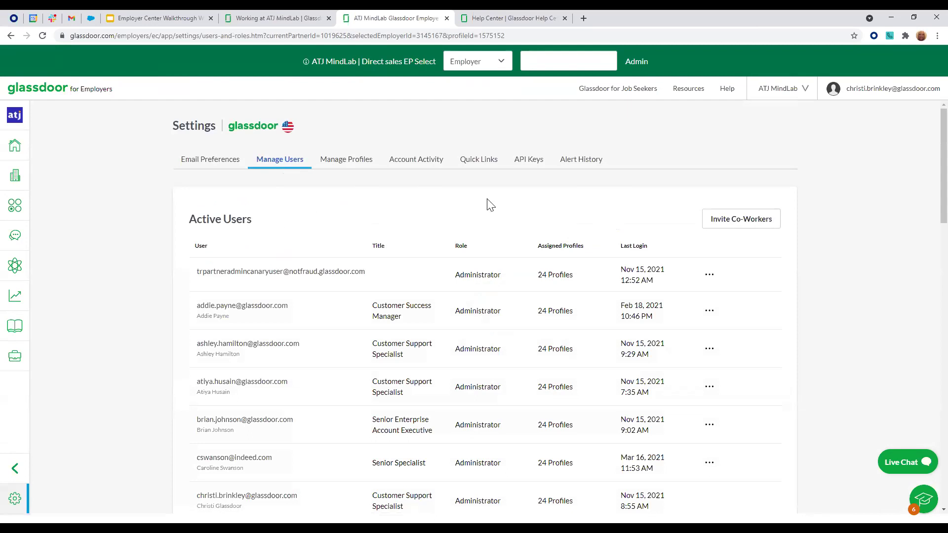
pyautogui.click(770, 226)
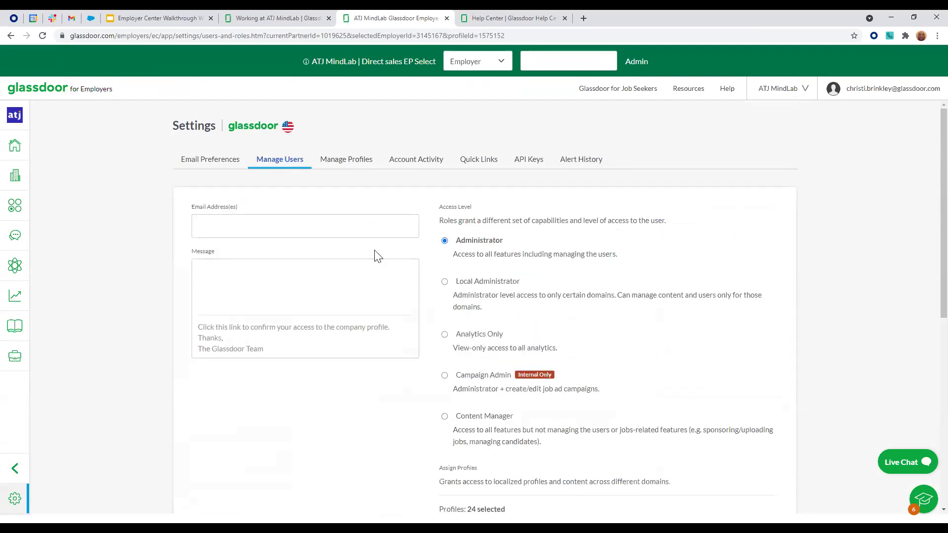
pyautogui.click(260, 227)
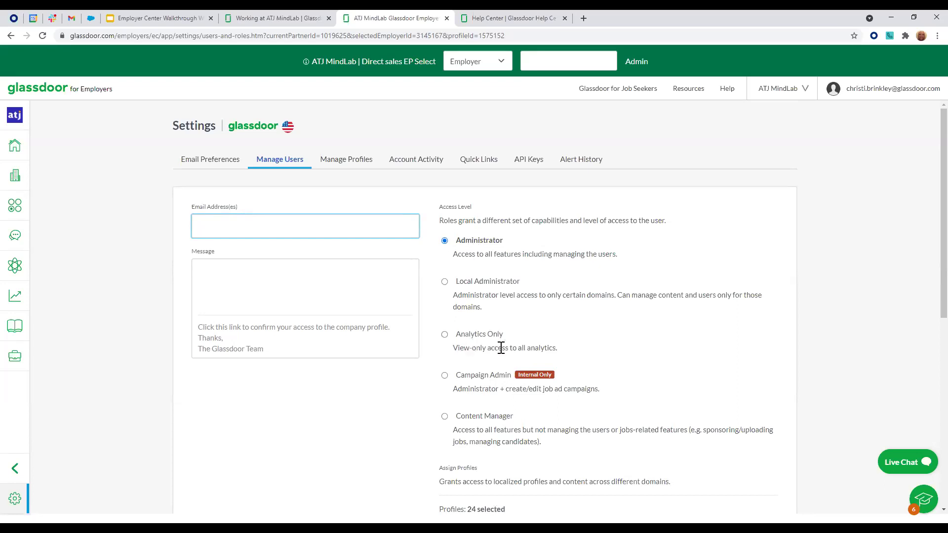
pyautogui.scroll(-7, 718, 296)
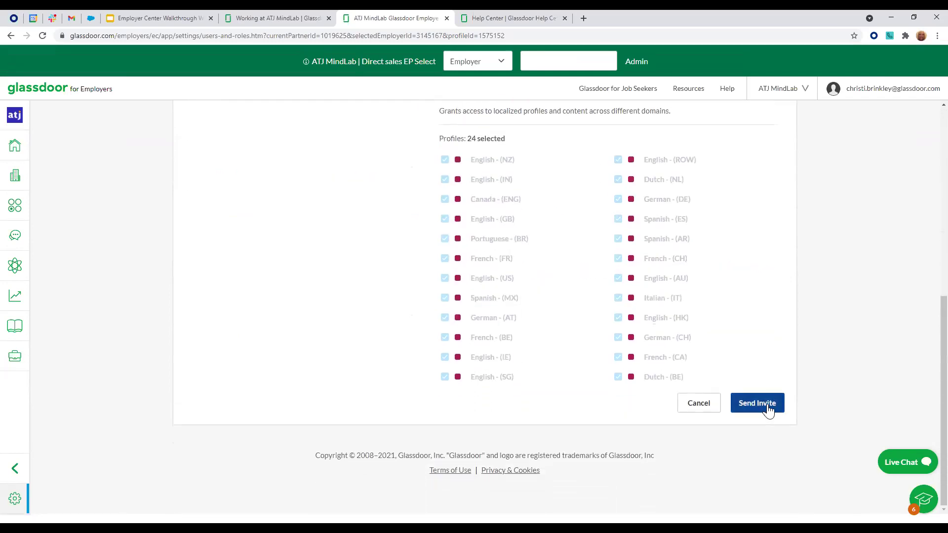
pyautogui.click(766, 401)
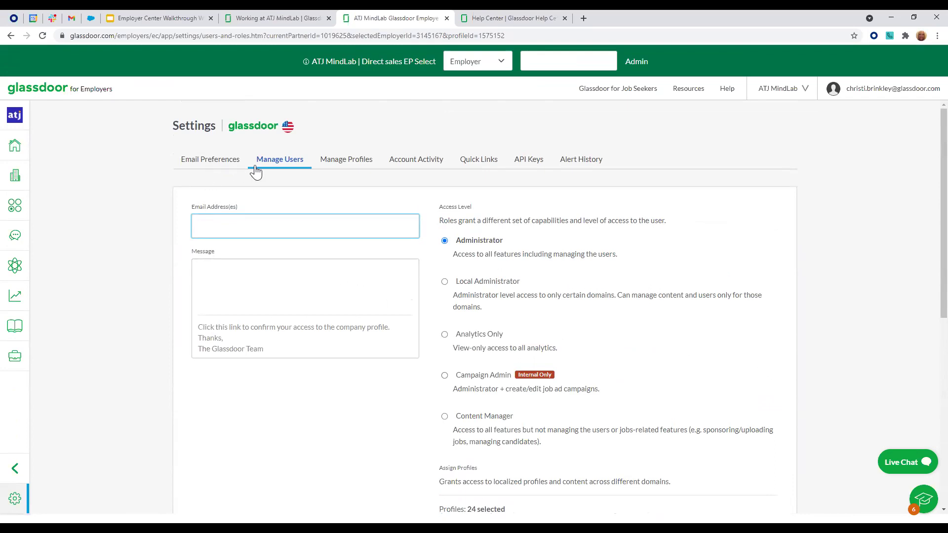
pyautogui.click(10, 36)
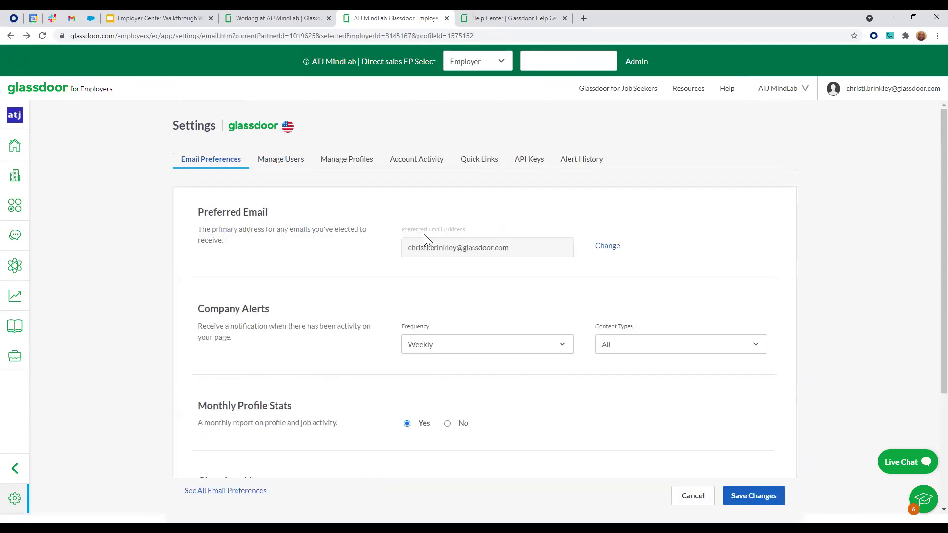
# - Open the details of the first active user in Manage Users and try the Analytics Only access level
pyautogui.click(280, 160)
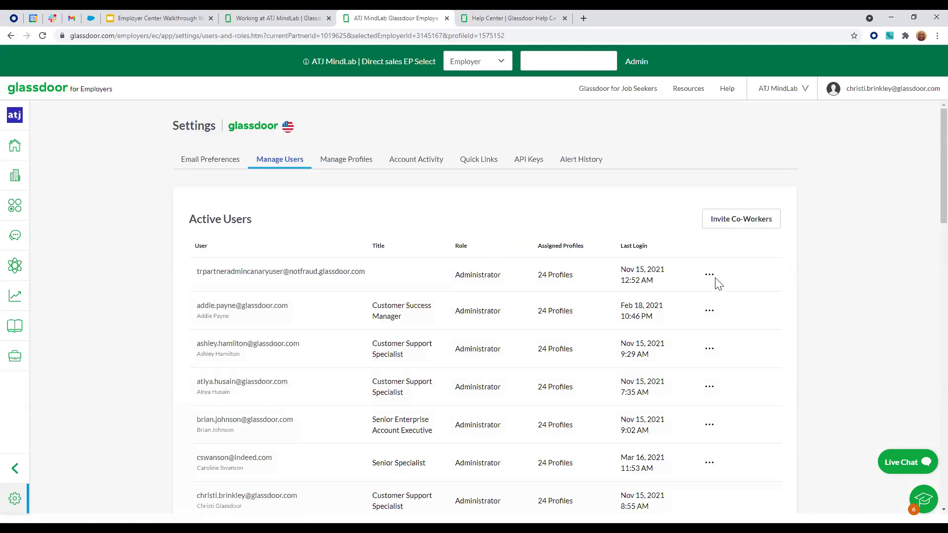
pyautogui.click(709, 275)
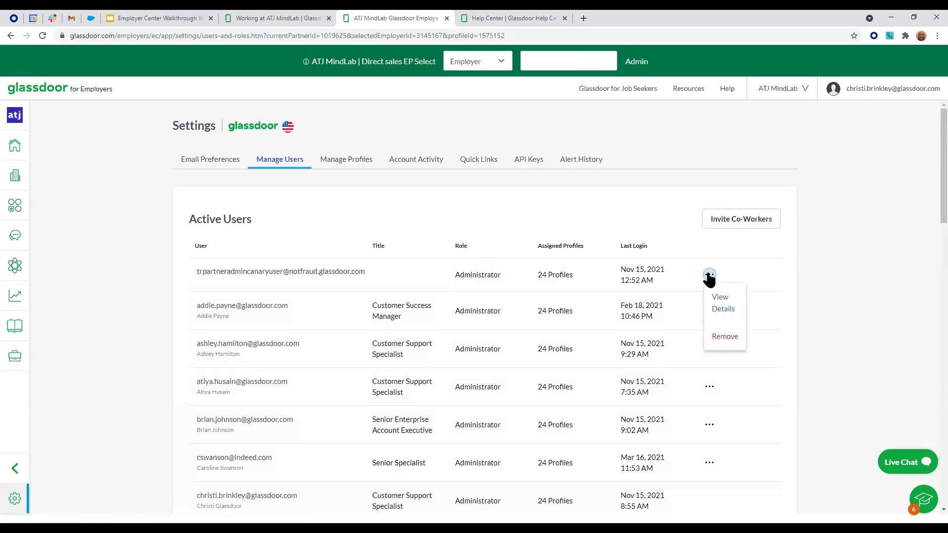
pyautogui.click(720, 308)
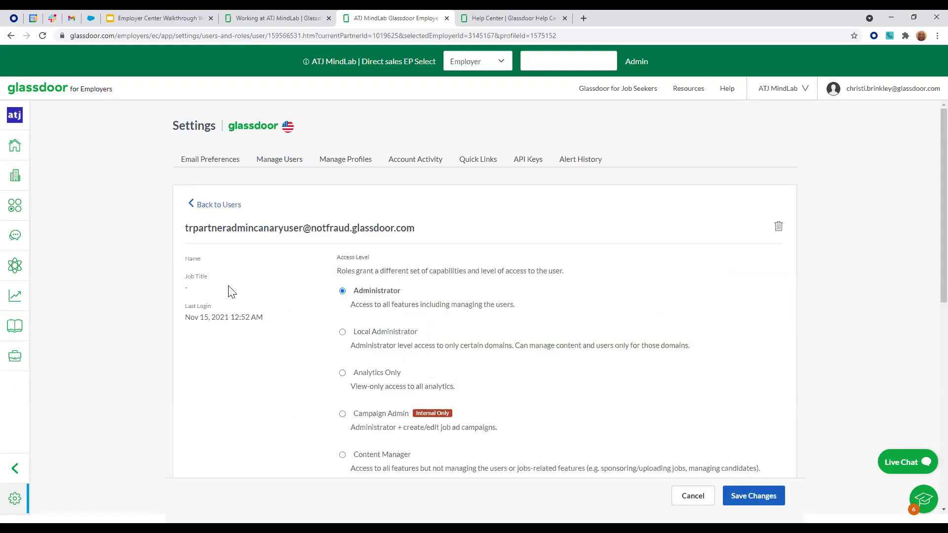
pyautogui.scroll(-2, 495, 304)
pyautogui.click(342, 274)
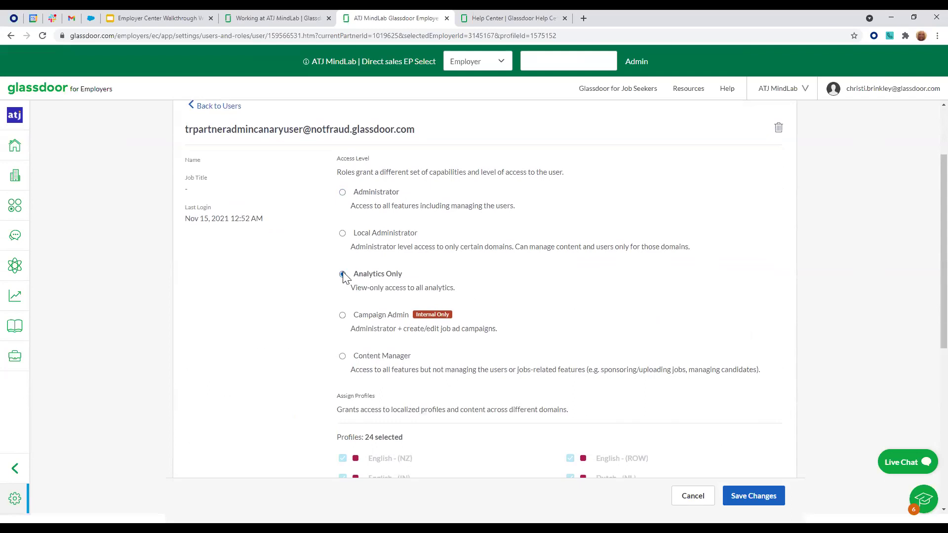
pyautogui.click(752, 496)
# - Leave the user's details without keeping the access level change and return to the active users list
pyautogui.click(209, 208)
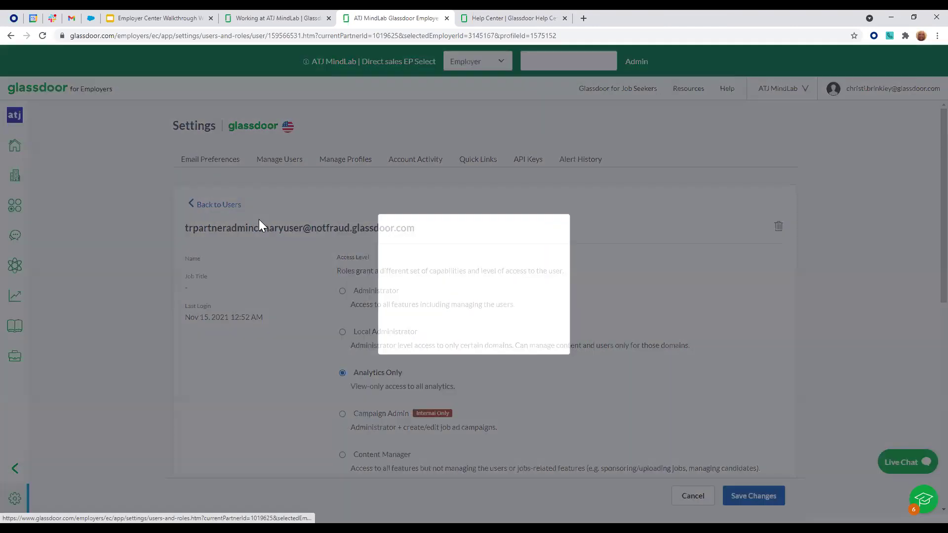
pyautogui.click(453, 322)
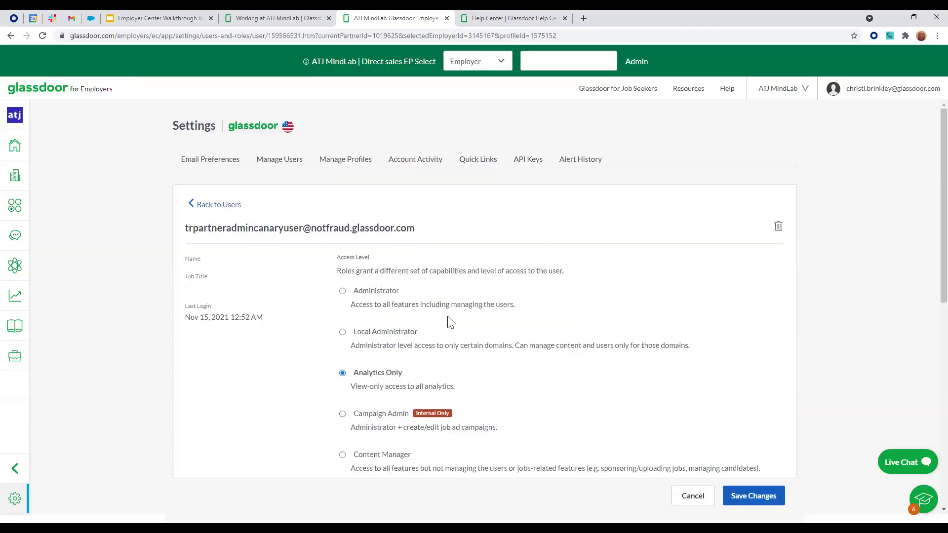
pyautogui.click(278, 167)
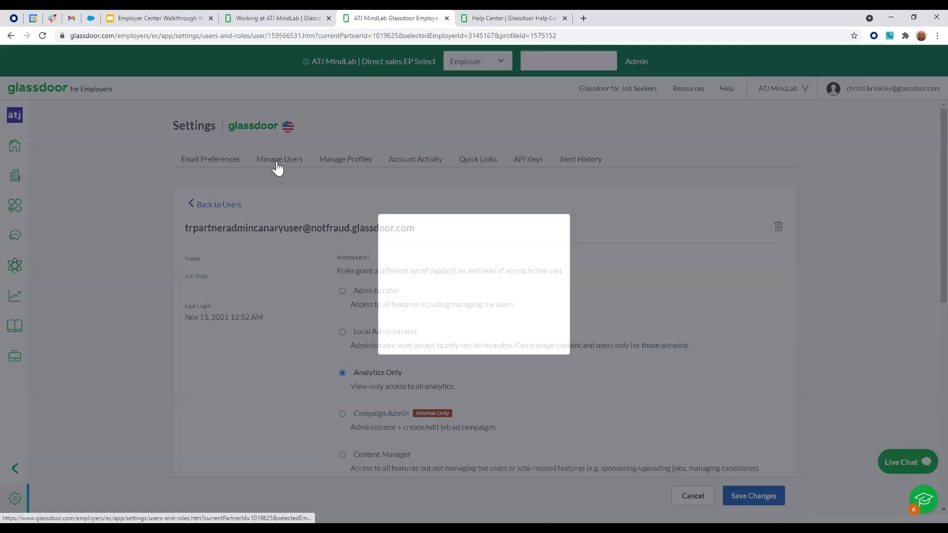
pyautogui.click(474, 322)
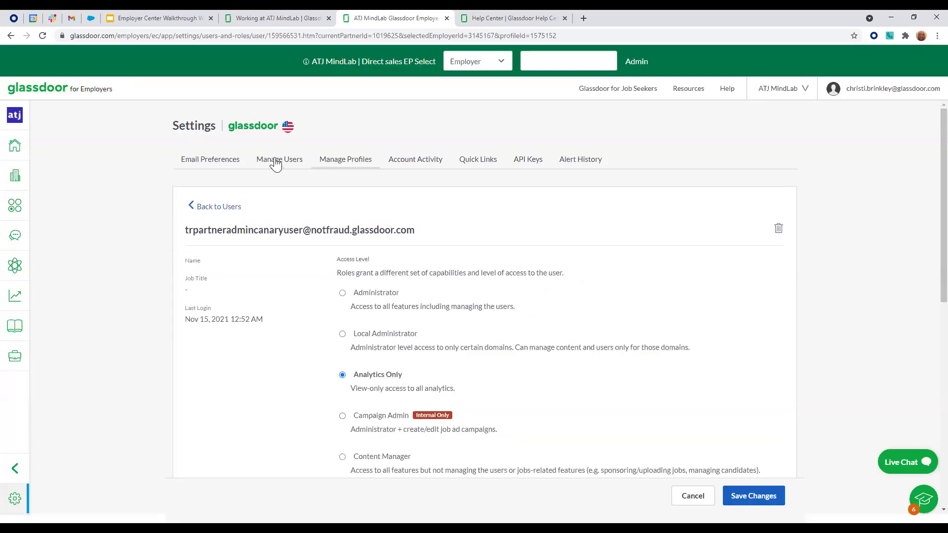
pyautogui.click(271, 159)
pyautogui.click(569, 330)
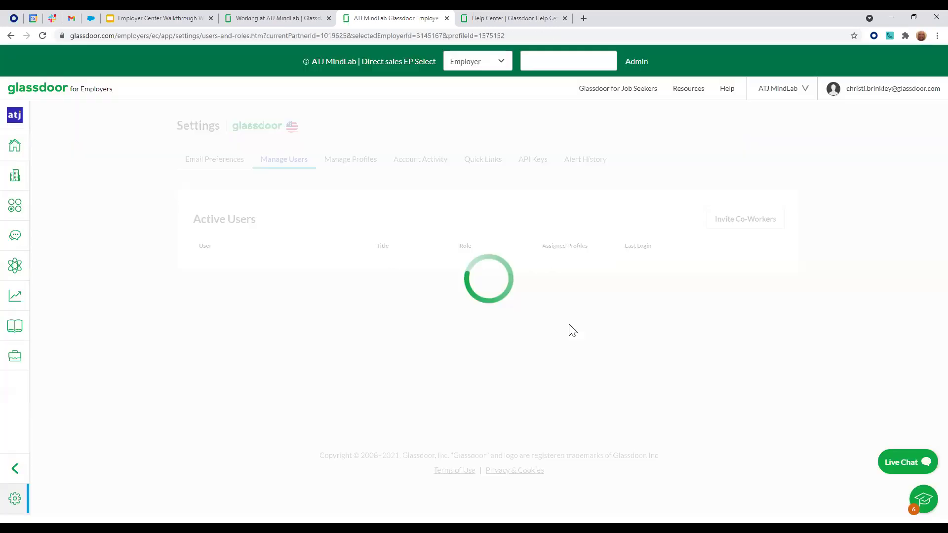
# - View the actions available for the first active user, then check ATJ MindLab's public Glassdoor profile and return to the Employer Center
pyautogui.click(709, 276)
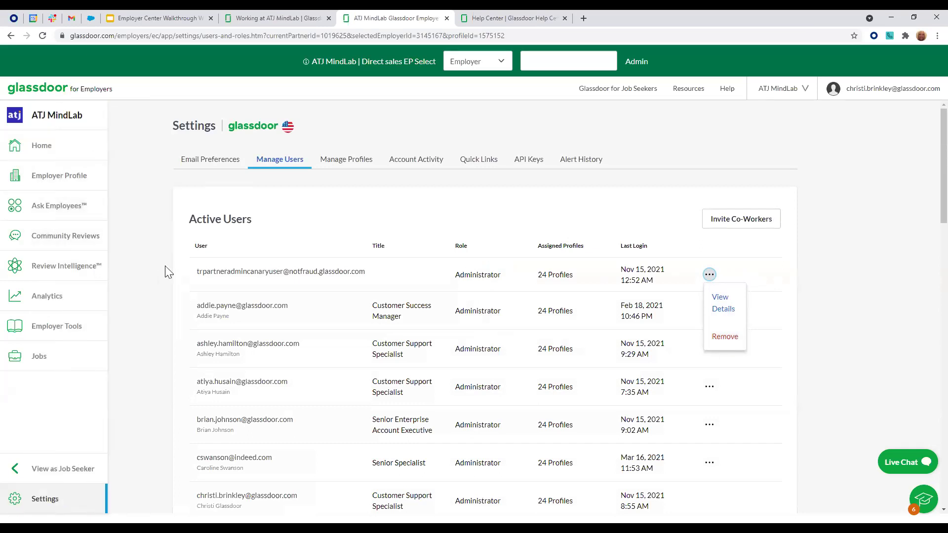
pyautogui.moveTo(108, 158)
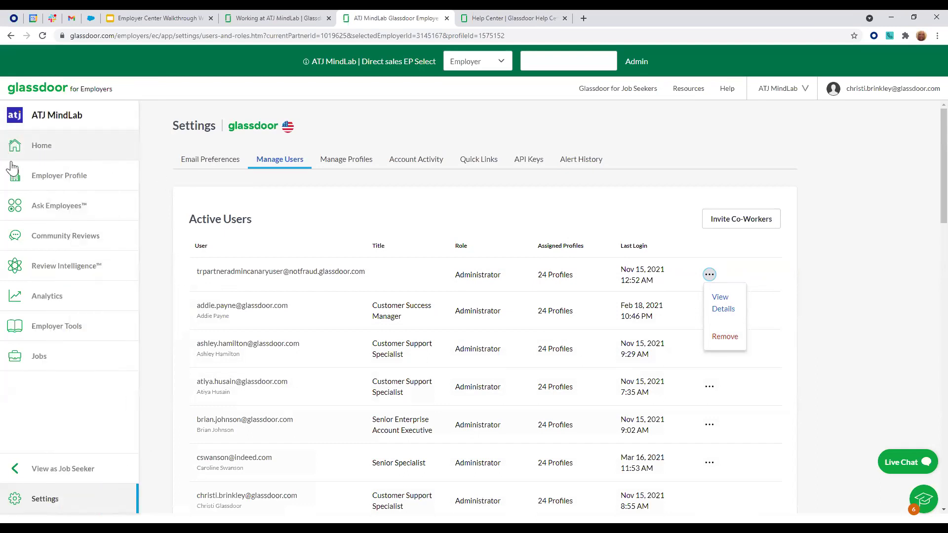
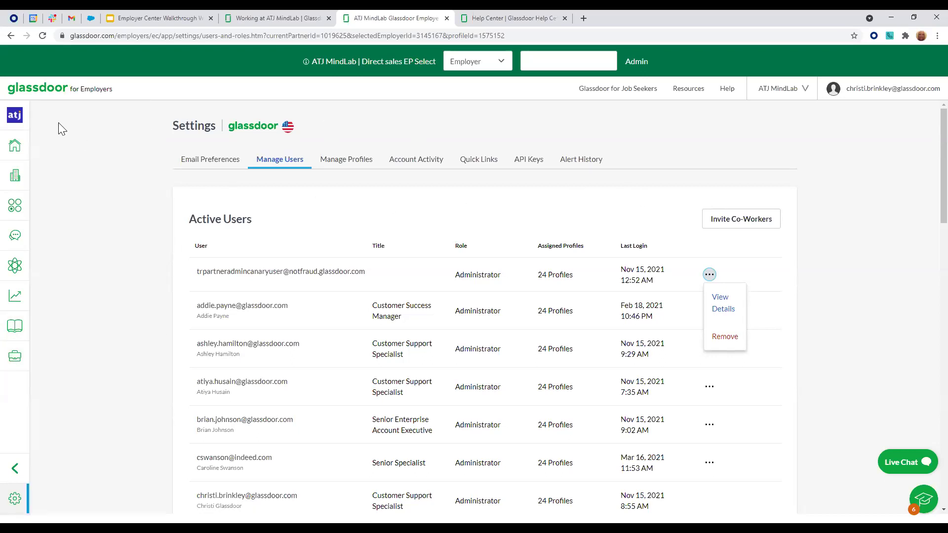
pyautogui.moveTo(12, 182)
pyautogui.moveTo(15, 225)
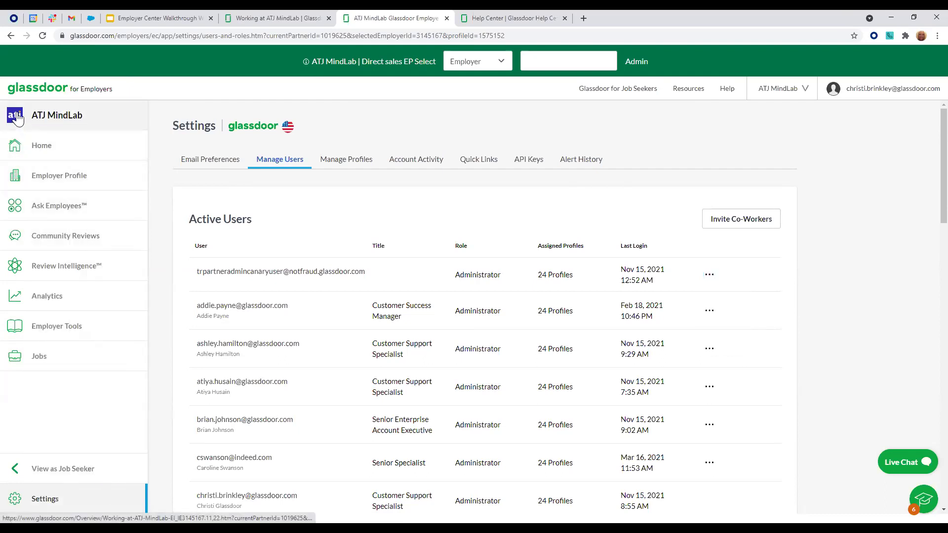
pyautogui.click(17, 118)
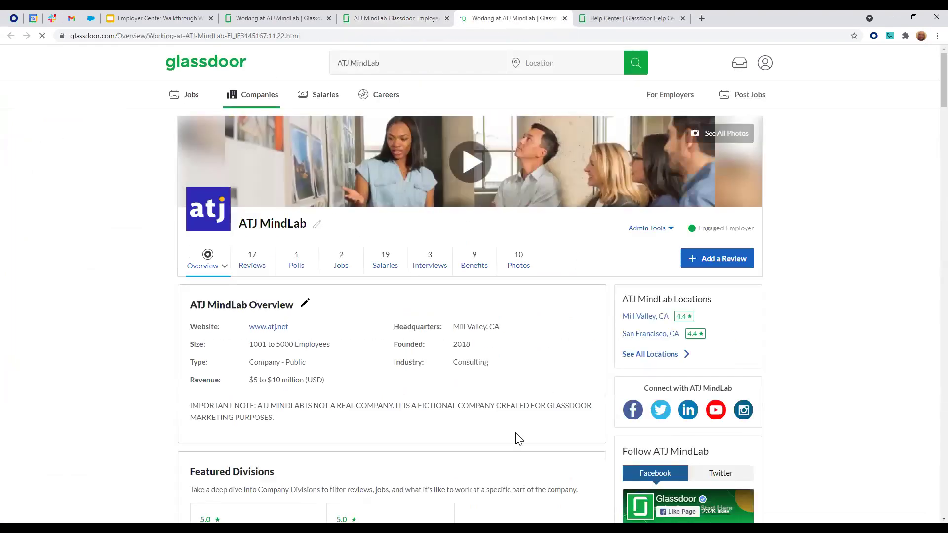
pyautogui.click(400, 18)
# - Open the Employer Help Center from the Employer Center home page and look over its help topics
pyautogui.moveTo(15, 469)
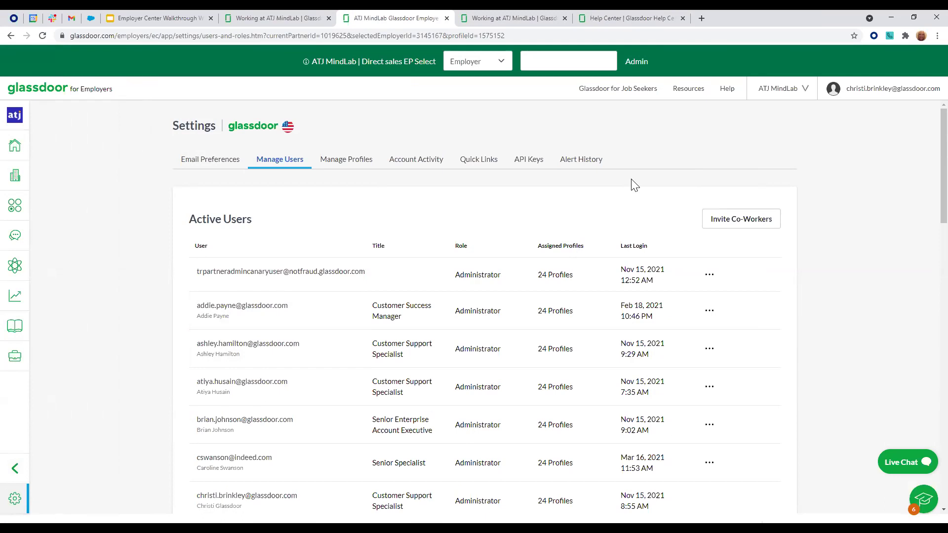
pyautogui.click(15, 144)
pyautogui.moveTo(731, 97)
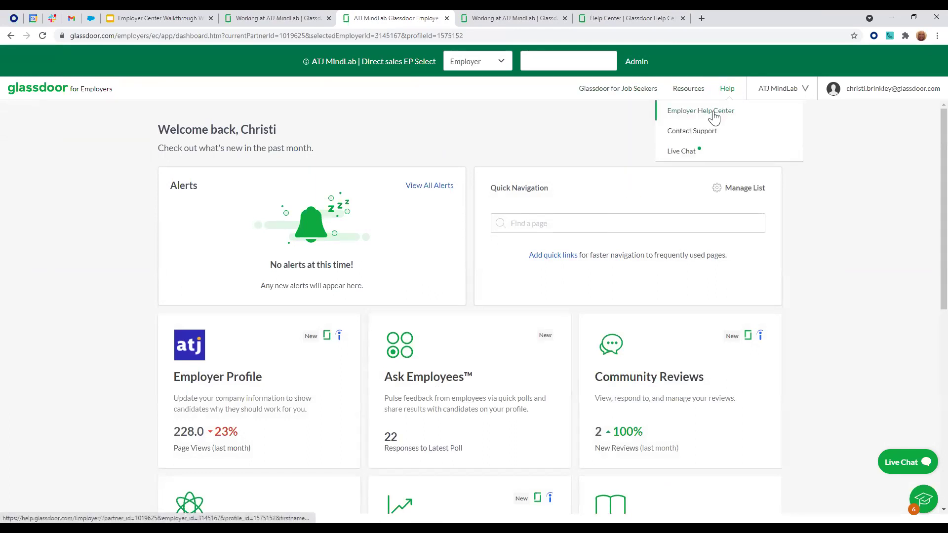
pyautogui.click(714, 116)
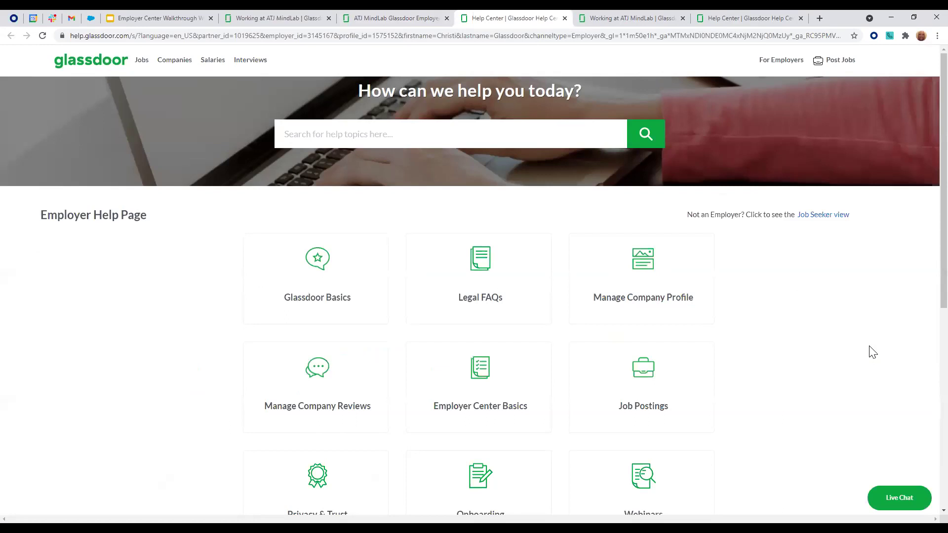
pyautogui.click(371, 135)
pyautogui.scroll(-3, 360, 222)
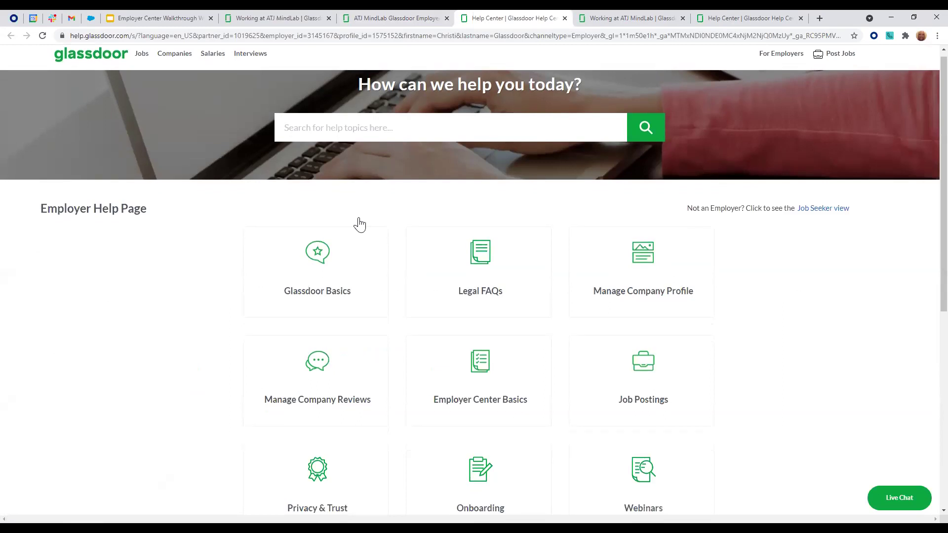
pyautogui.scroll(2, 523, 306)
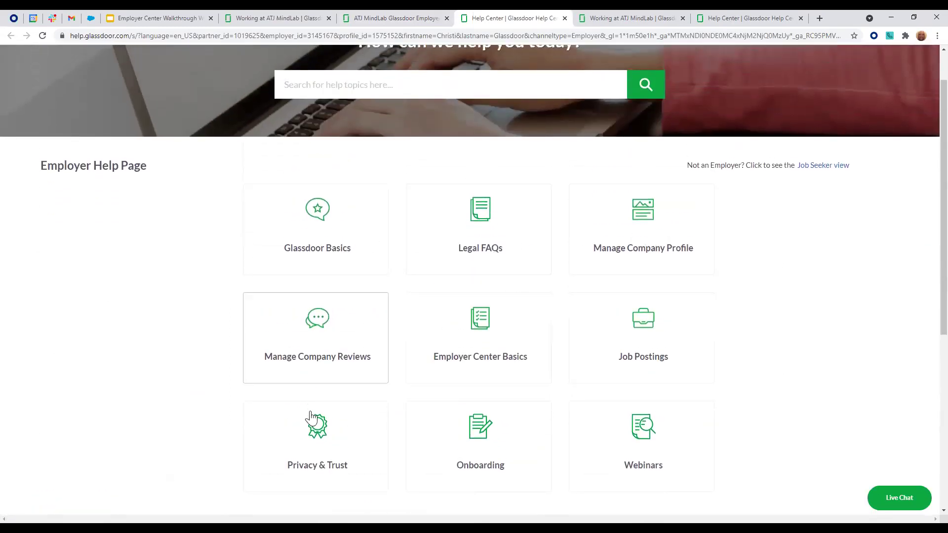
pyautogui.scroll(-3, 726, 351)
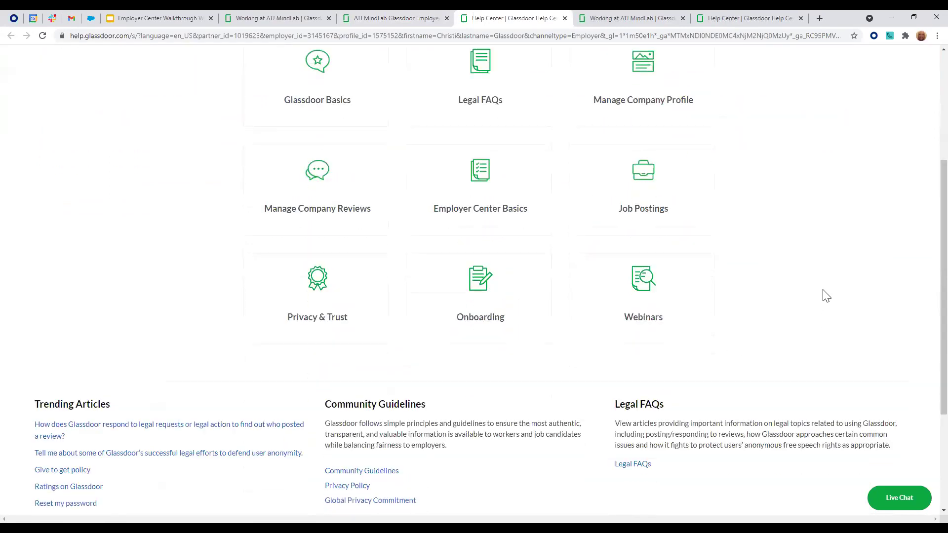
# - Open the Webinars topic in the Help Center and examine its list of webinar articles
pyautogui.click(656, 320)
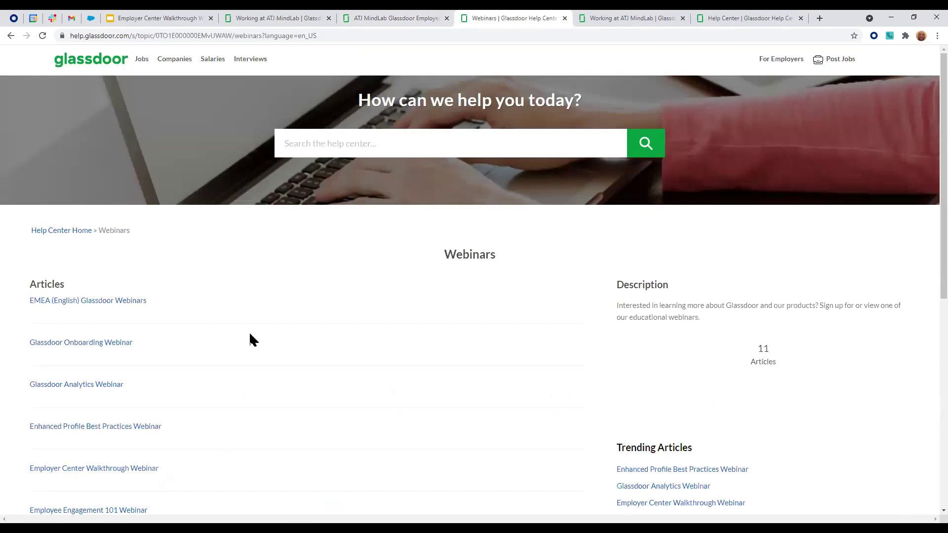
pyautogui.scroll(-3, 514, 246)
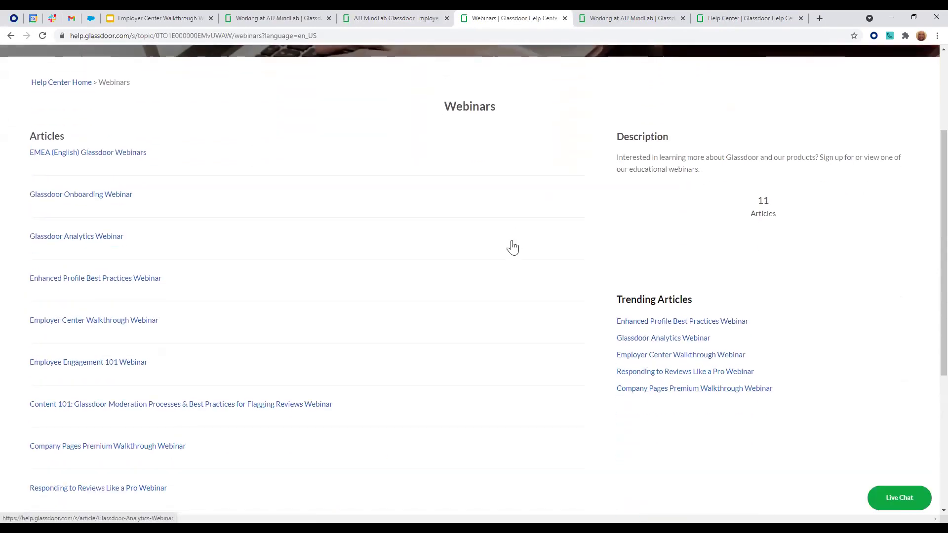
pyautogui.scroll(-1, 513, 247)
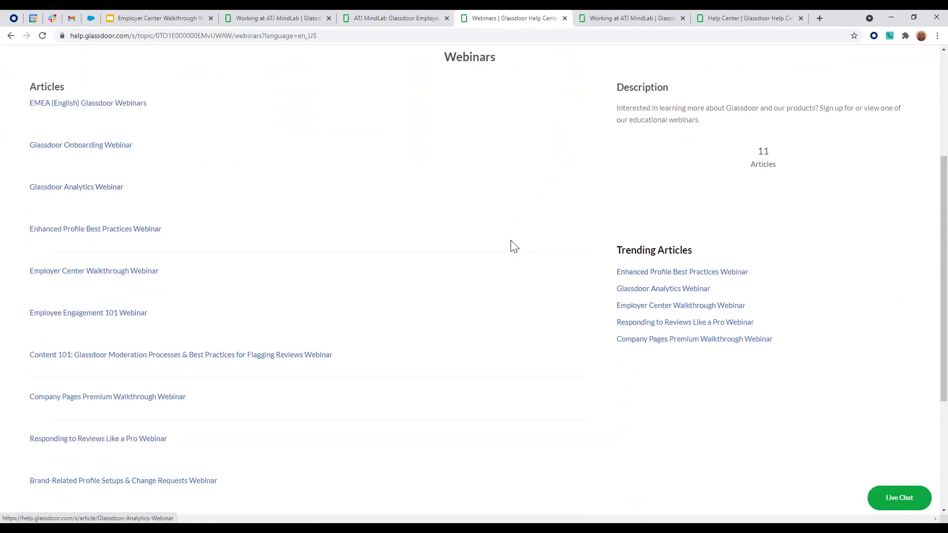
pyautogui.scroll(-3, 512, 246)
pyautogui.scroll(4, 508, 245)
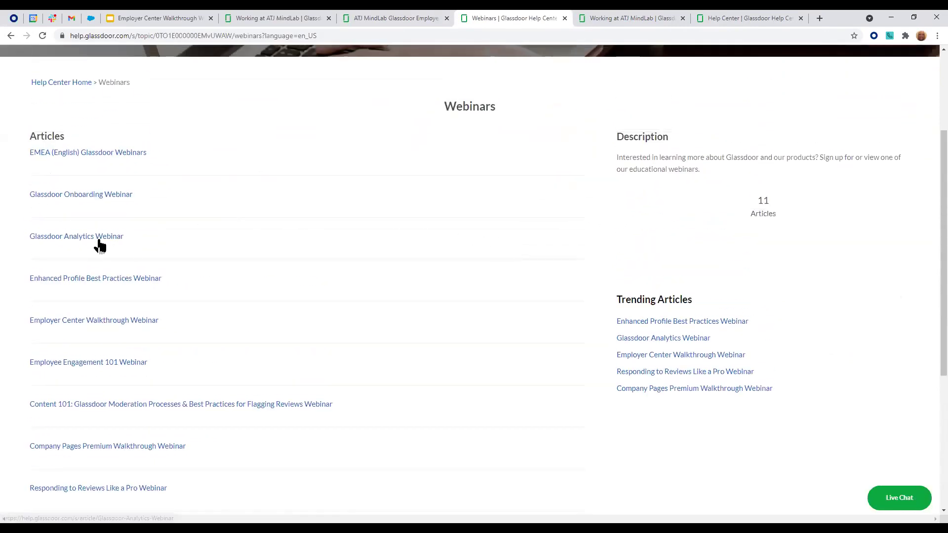
pyautogui.click(99, 246)
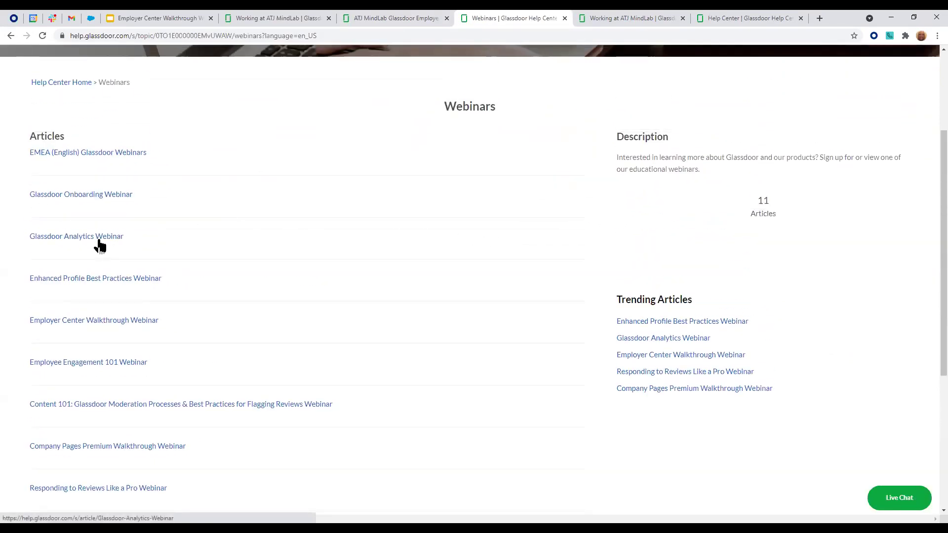
pyautogui.scroll(-1, 99, 246)
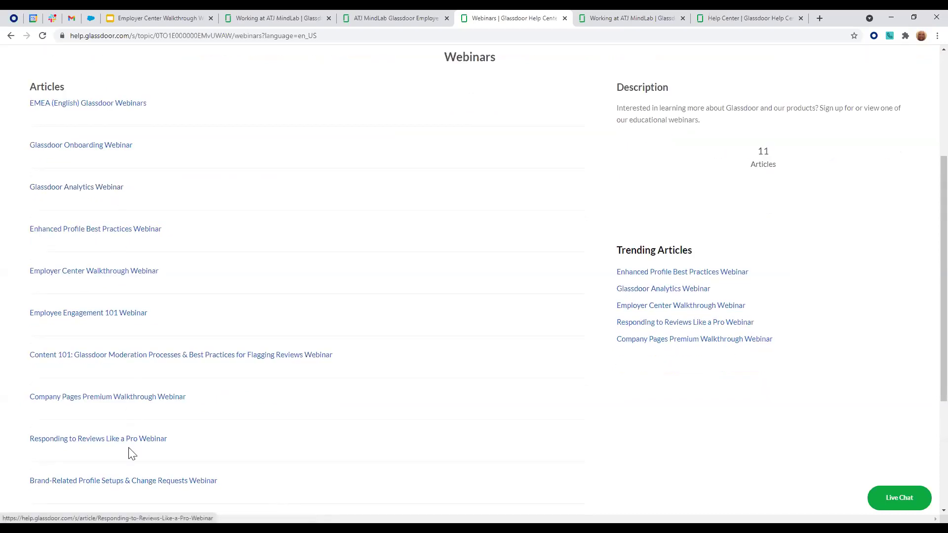
pyautogui.scroll(-1, 197, 448)
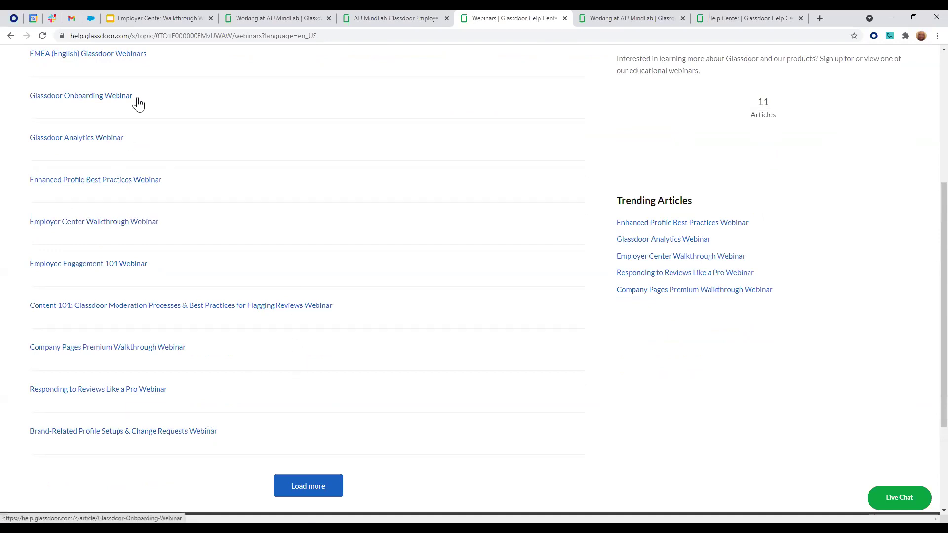
pyautogui.scroll(5, 482, 408)
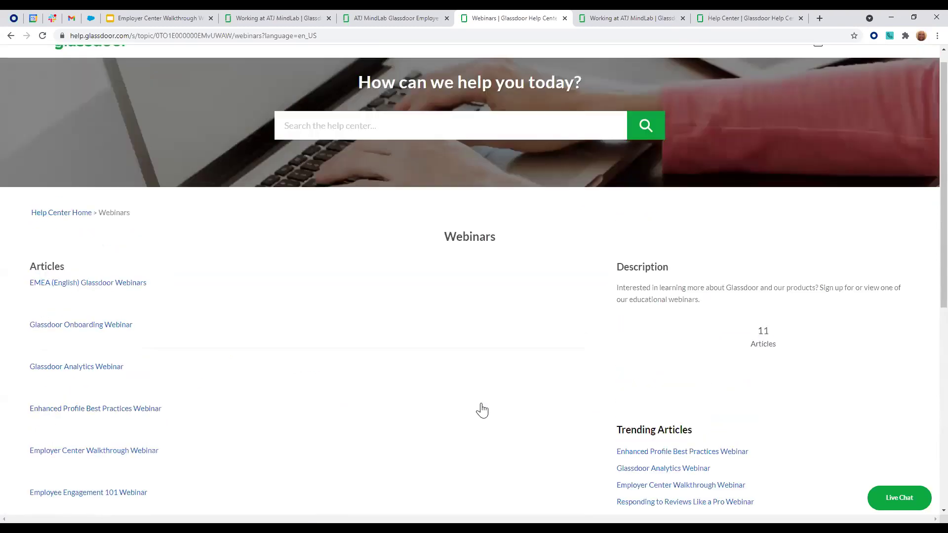
pyautogui.scroll(-6, 507, 385)
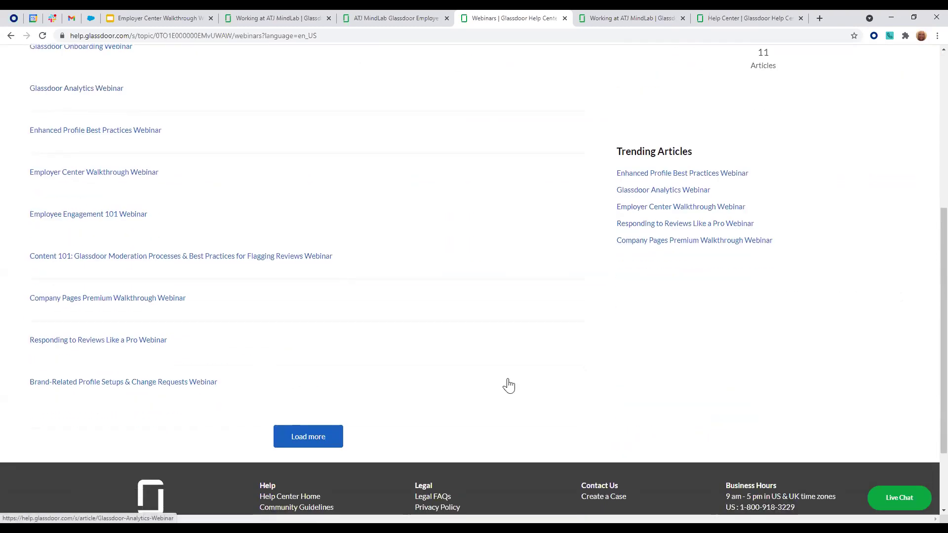
pyautogui.scroll(-2, 509, 386)
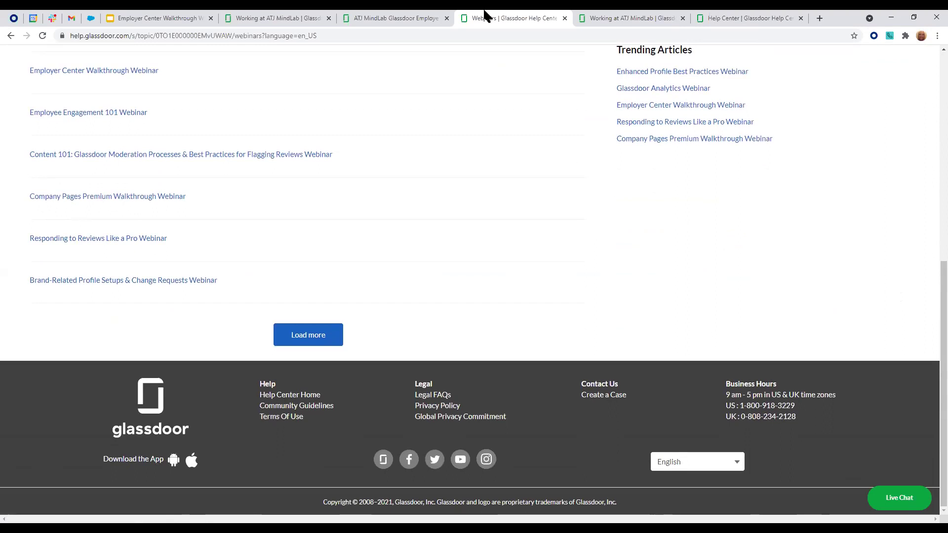
# - Return to the Employer Center home page, view the Resource Center modules and Knowledge Base search, and close the Resource Center
pyautogui.click(425, 18)
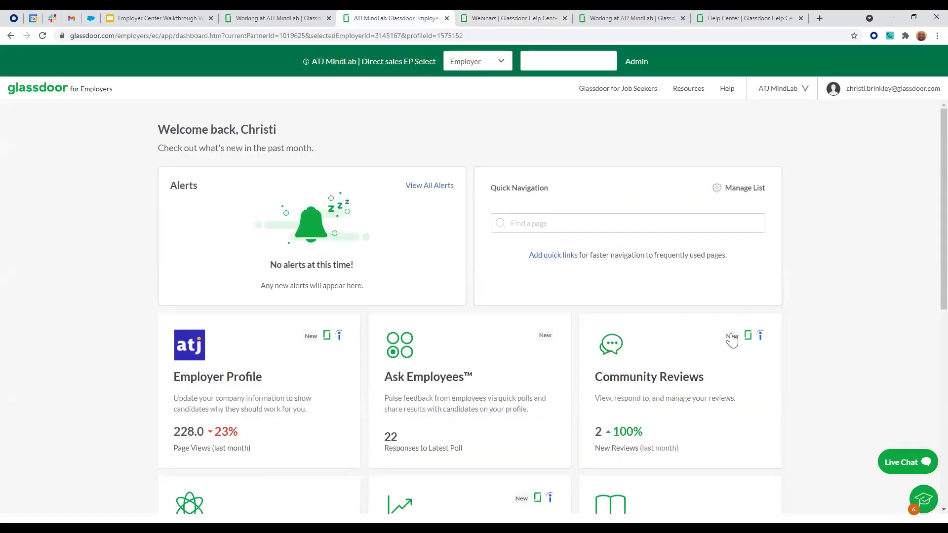
pyautogui.click(924, 500)
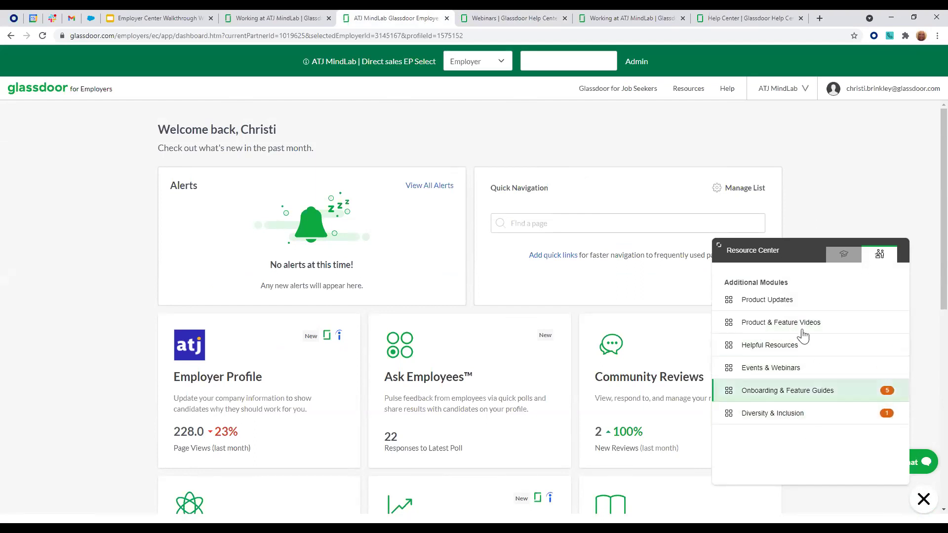
pyautogui.click(844, 255)
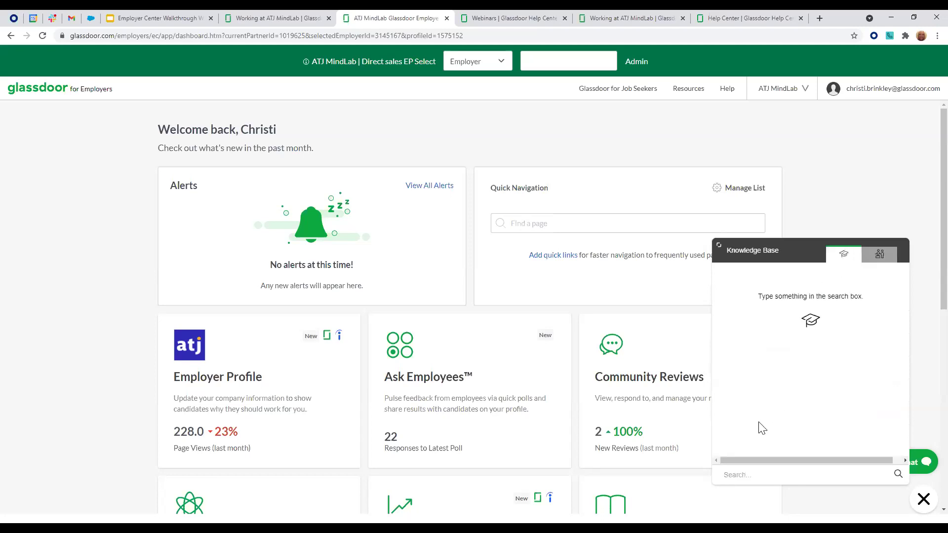
pyautogui.click(924, 500)
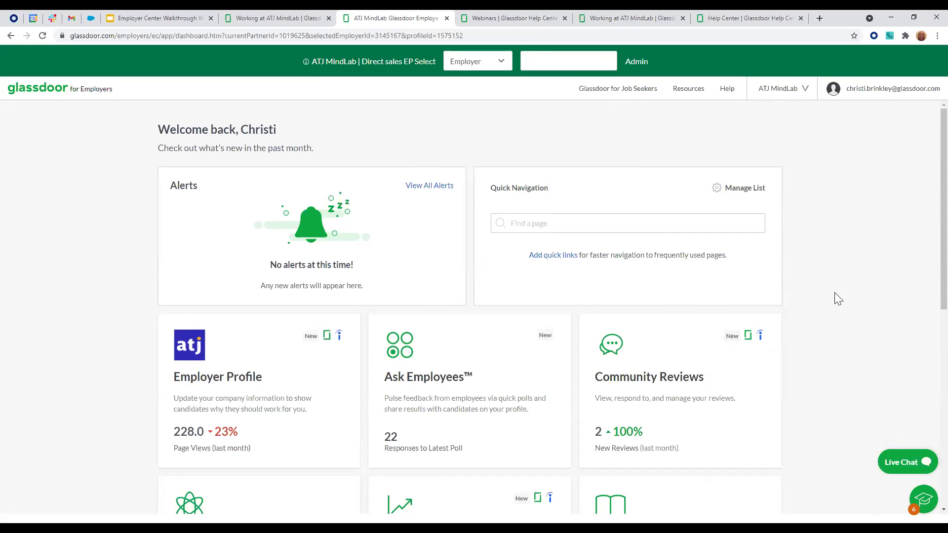
pyautogui.scroll(-2, 837, 300)
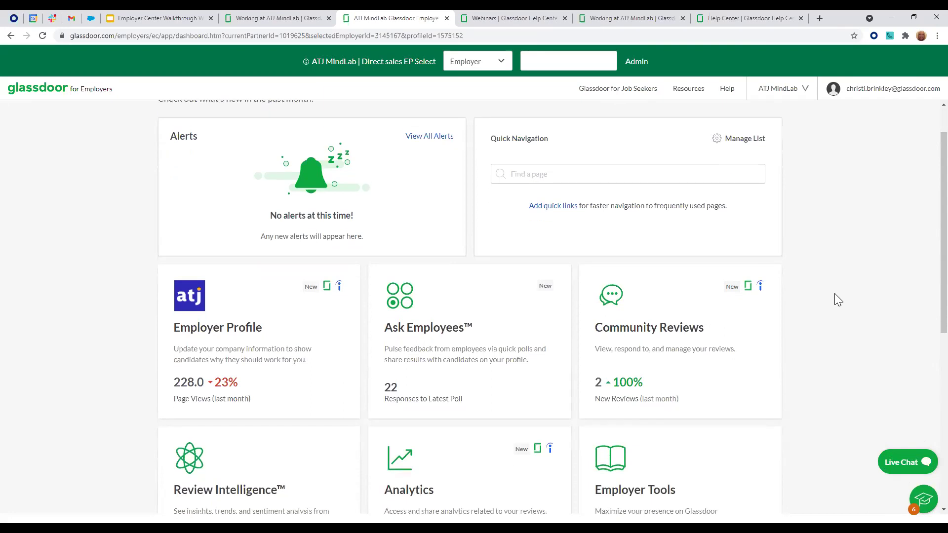
# - Look over the remaining Employer Center home page modules down to the View as Job Seeker, Settings and Contact Support options
pyautogui.scroll(-3, 839, 306)
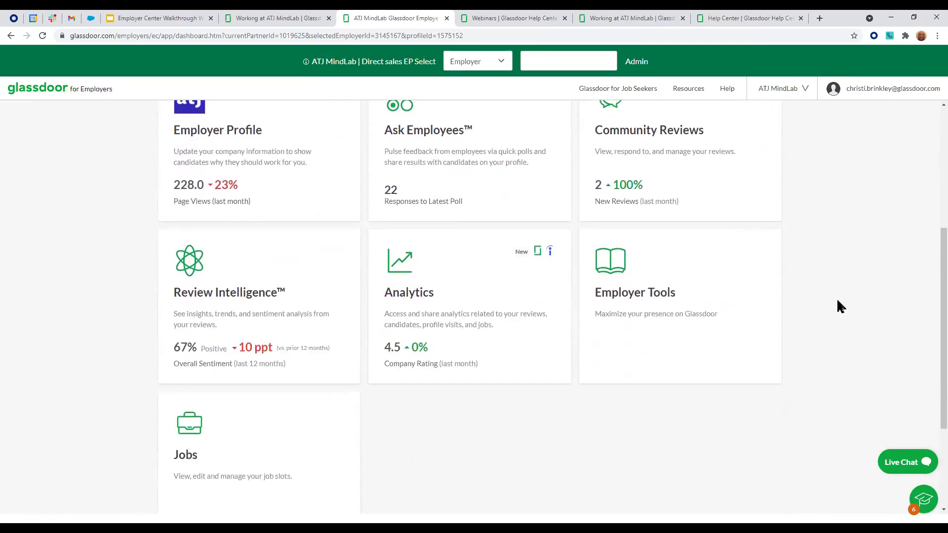
pyautogui.scroll(-2, 721, 457)
pyautogui.scroll(-1, 719, 453)
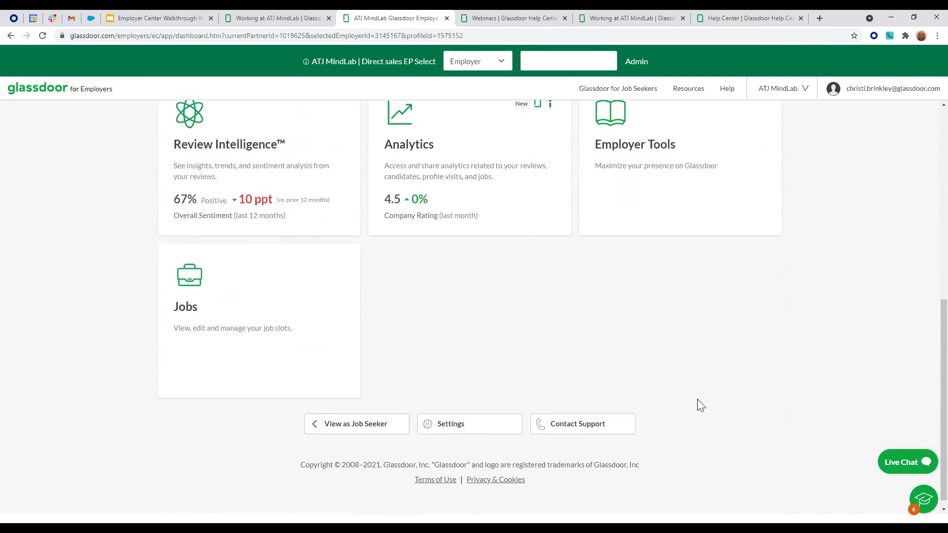
# - Switch to the Help Center's Webinars page, highlight the business hours and the US and UK support phone numbers in its footer, and return to the article list
pyautogui.click(519, 15)
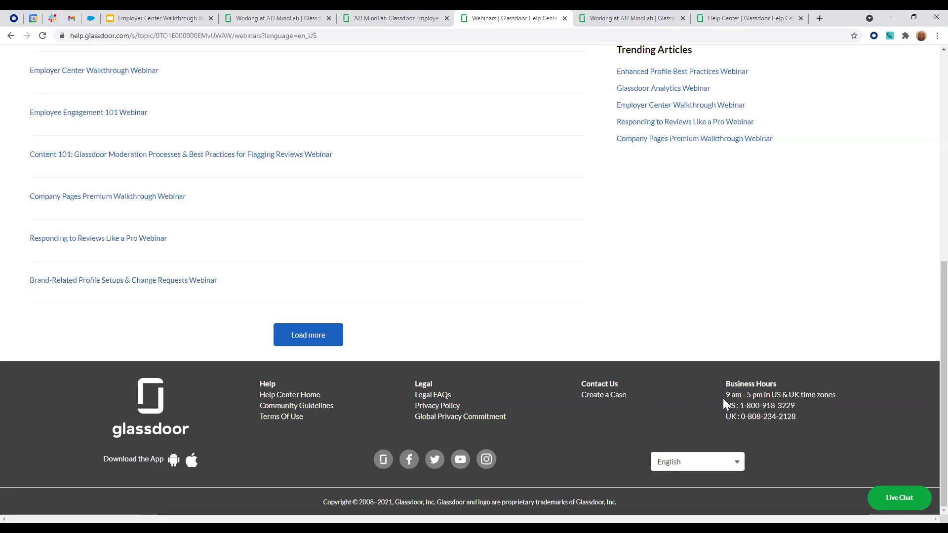
pyautogui.moveTo(724, 385); pyautogui.dragTo(840, 398)
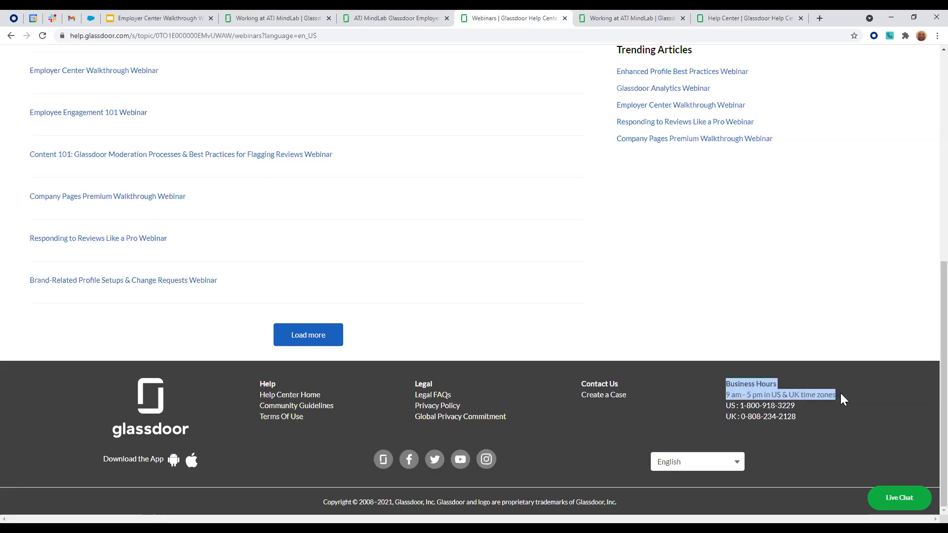
pyautogui.click(762, 404)
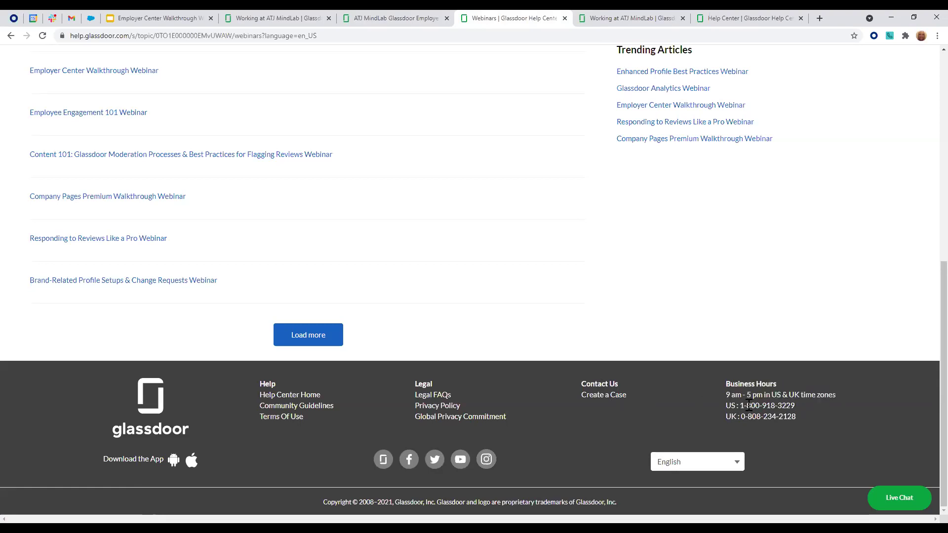
pyautogui.moveTo(726, 406); pyautogui.dragTo(796, 414)
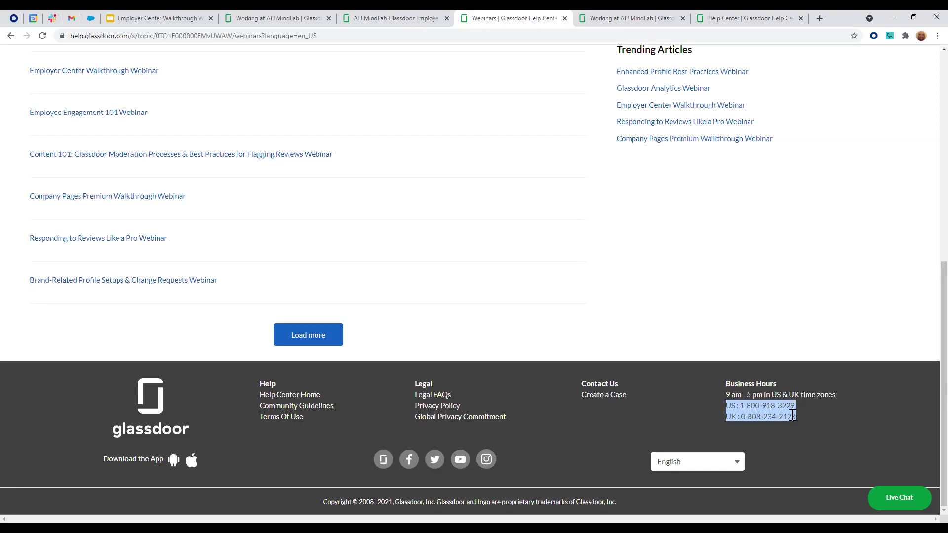
pyautogui.scroll(1, 816, 441)
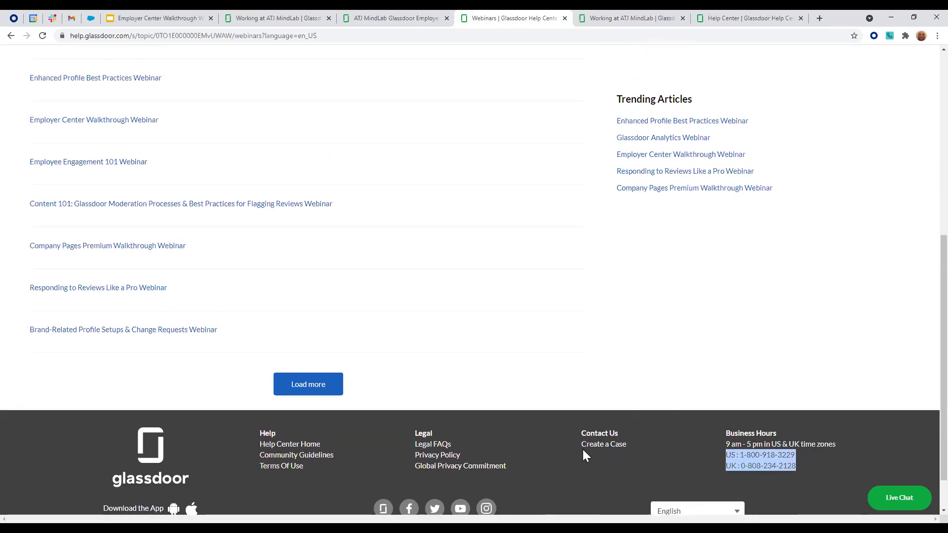
pyautogui.scroll(-1, 575, 441)
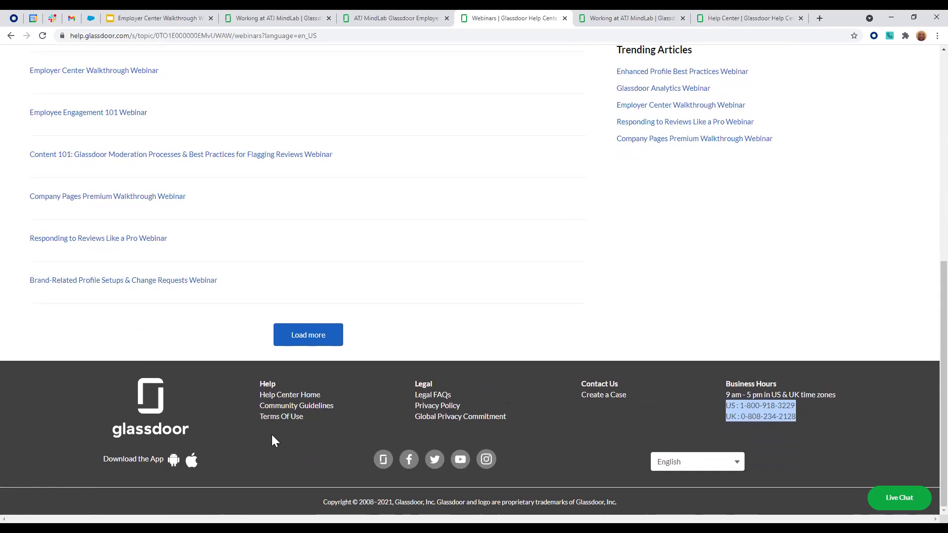
pyautogui.scroll(8, 309, 420)
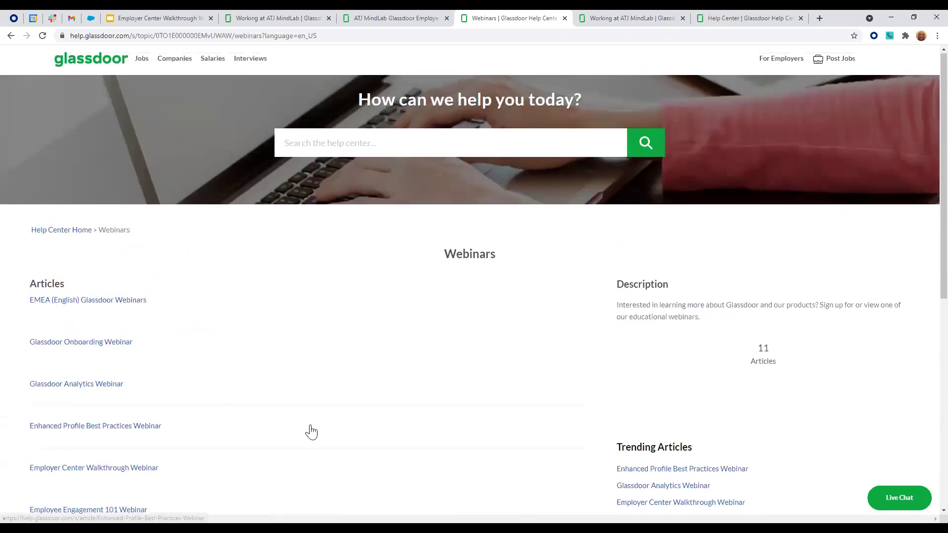